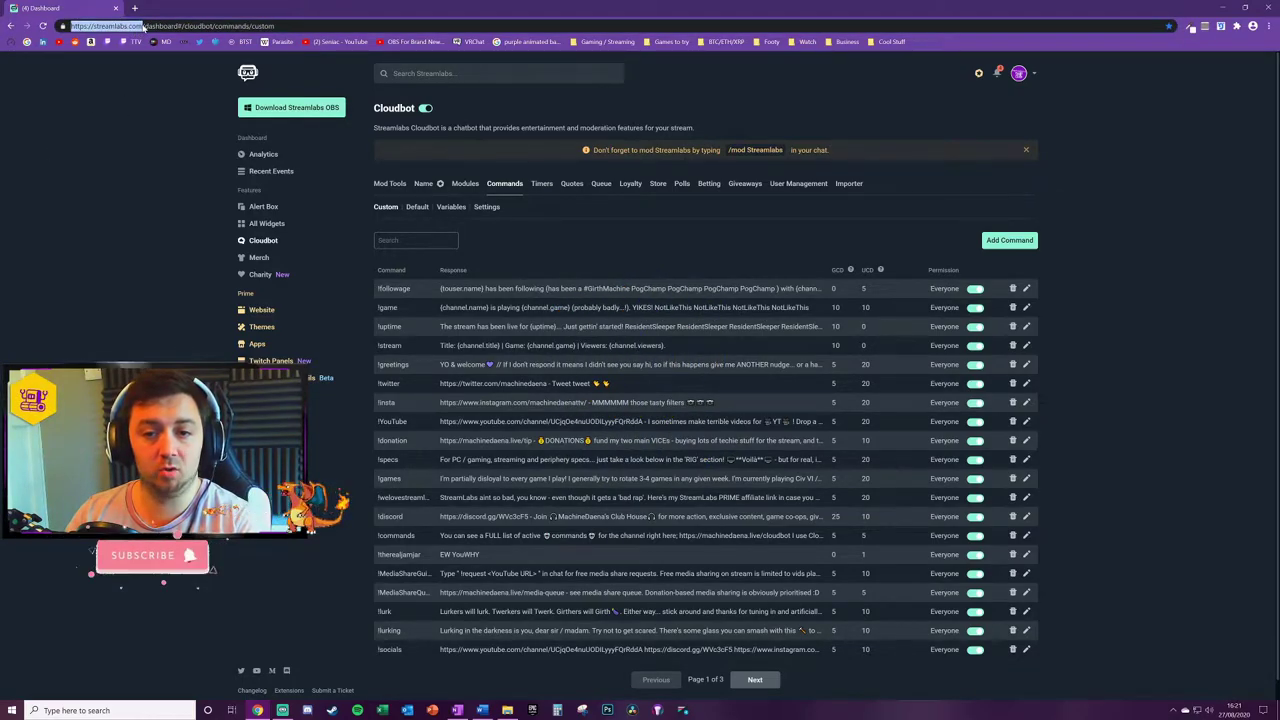
click(117, 130)
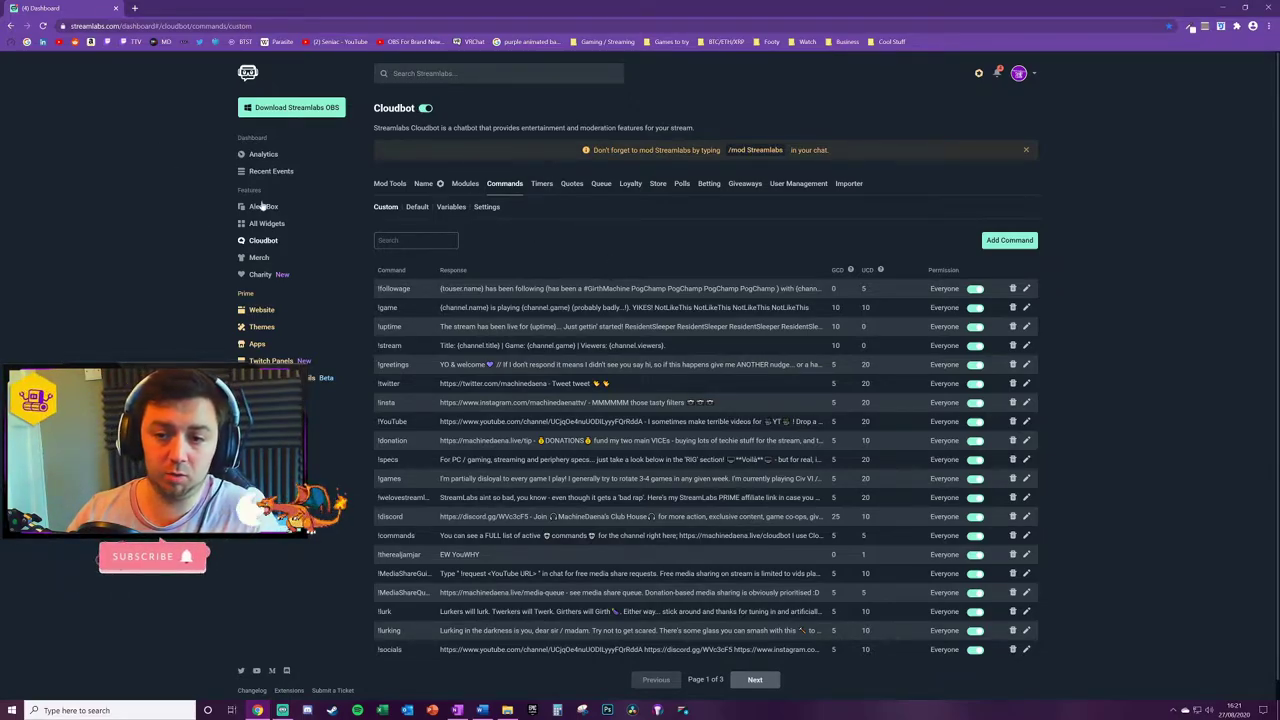
click(105, 26)
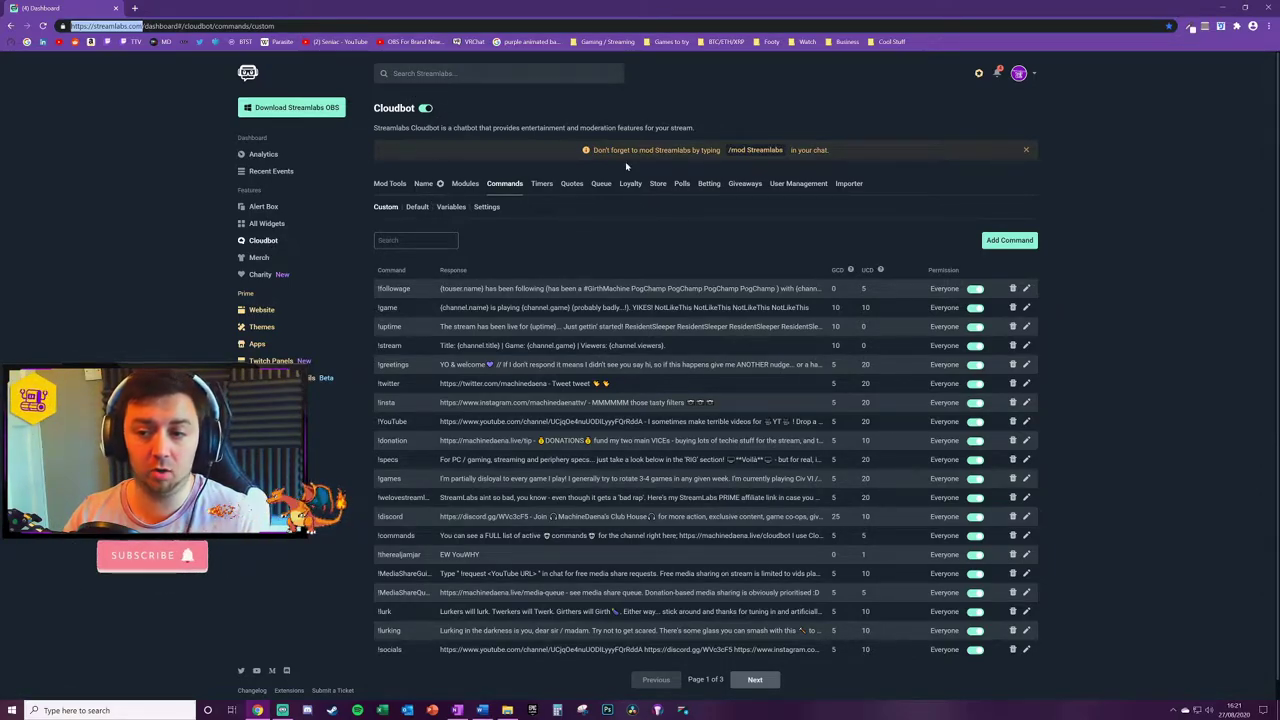
drag(729, 152, 787, 151)
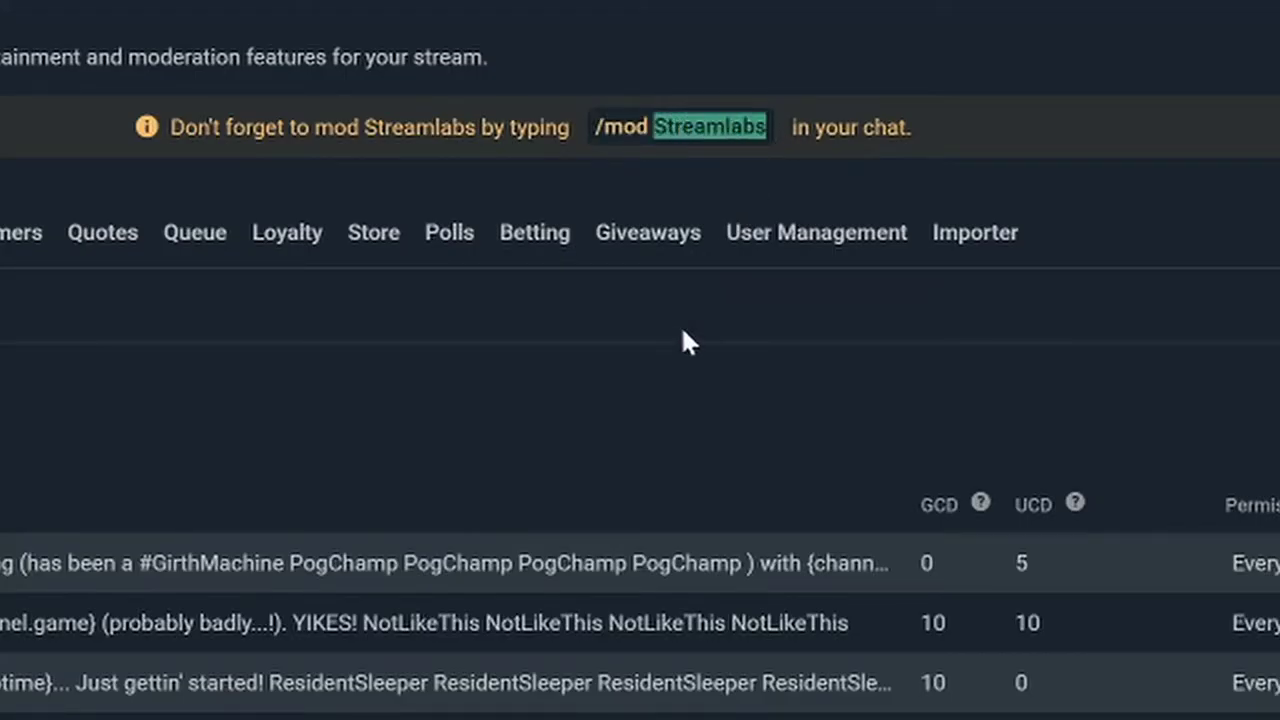
click(683, 332)
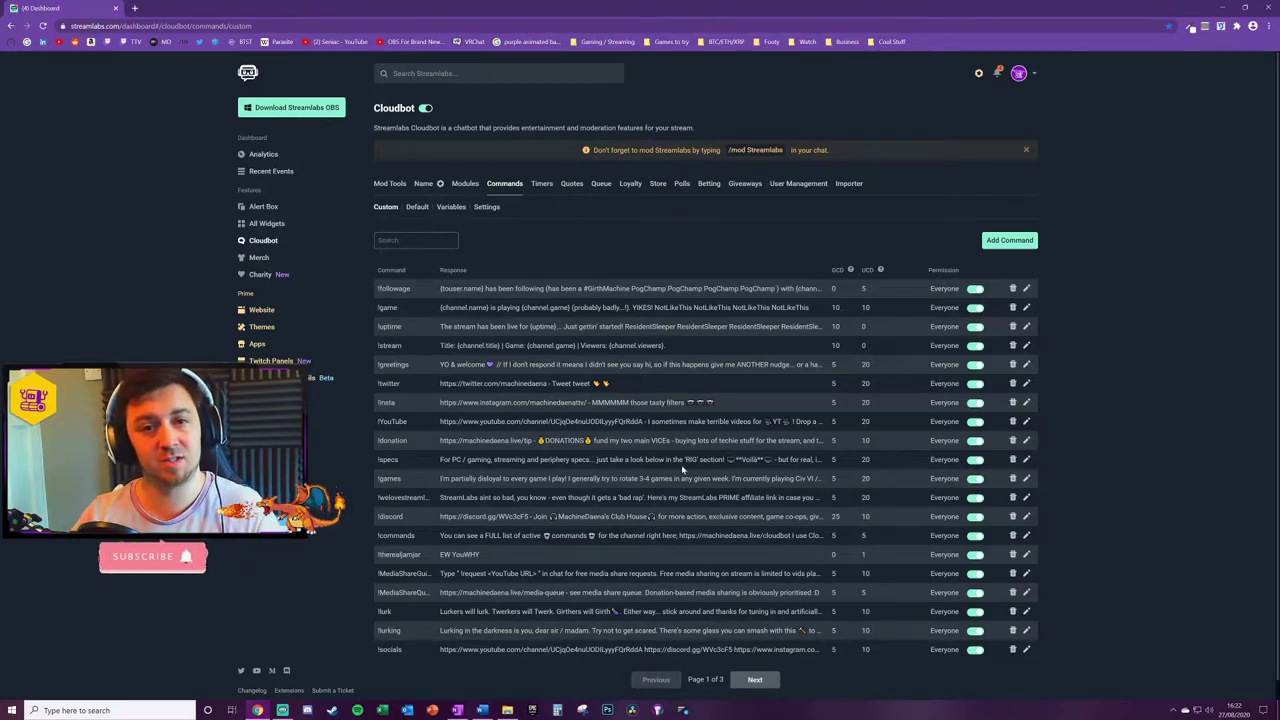
Step: Look through Cloudbot's default commands, its variables and the cooldown, cost and permission message settings
click(416, 208)
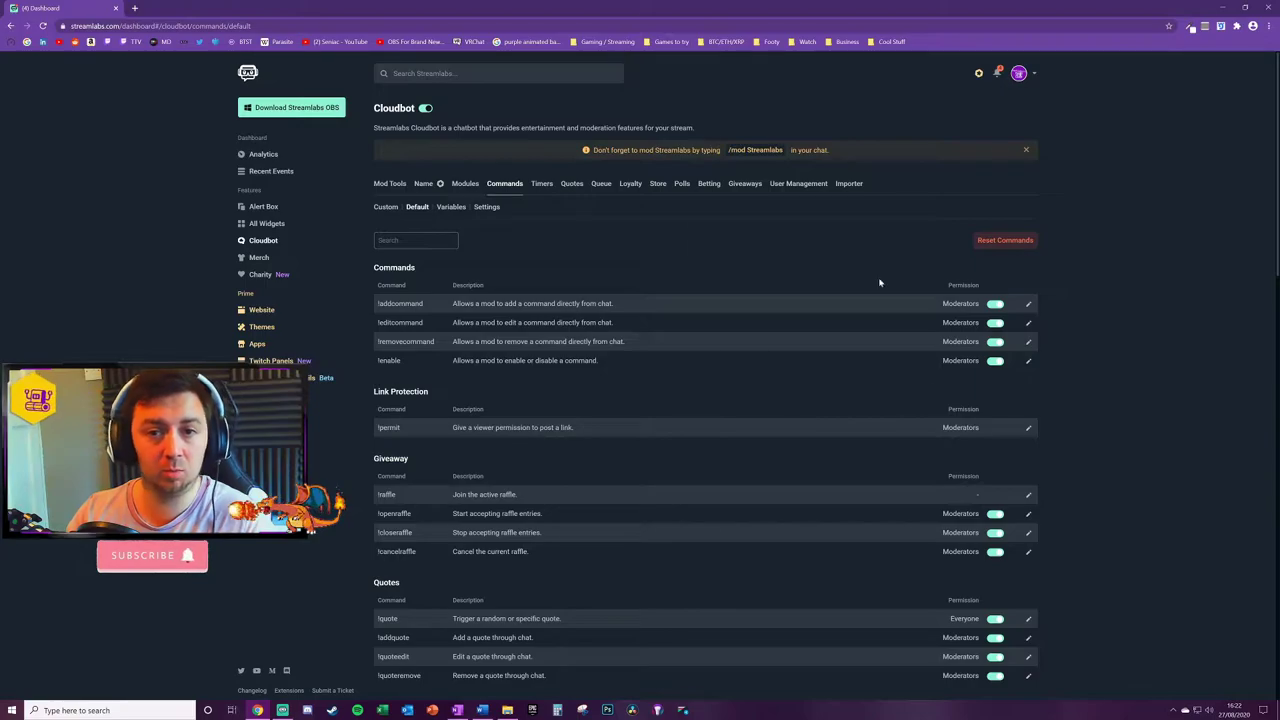
click(449, 207)
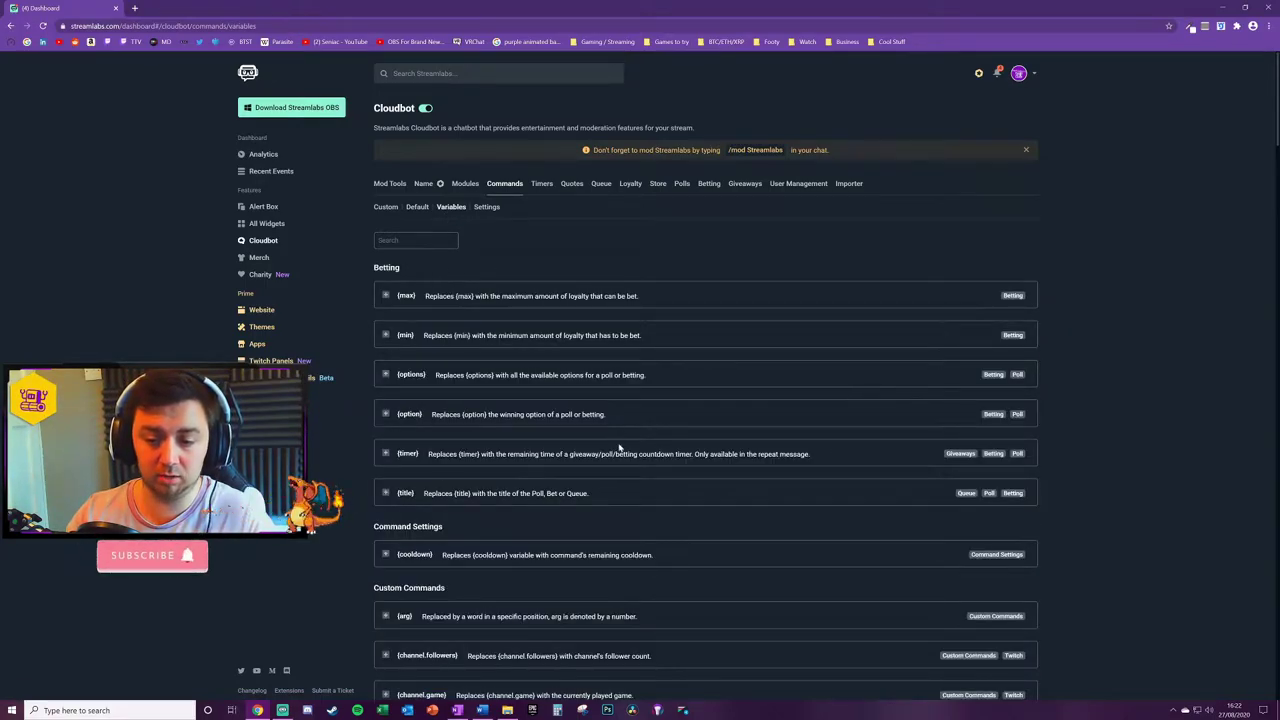
click(487, 207)
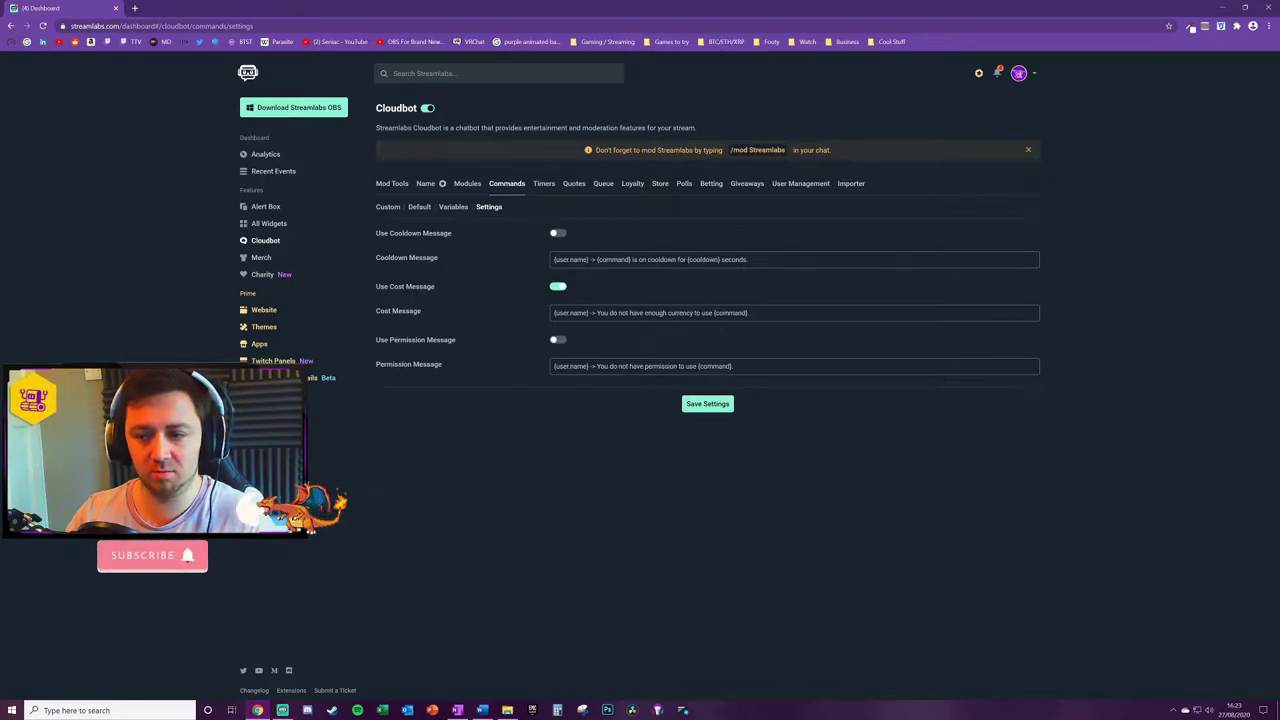
drag(748, 259, 449, 297)
click(616, 487)
drag(748, 259, 434, 391)
click(434, 391)
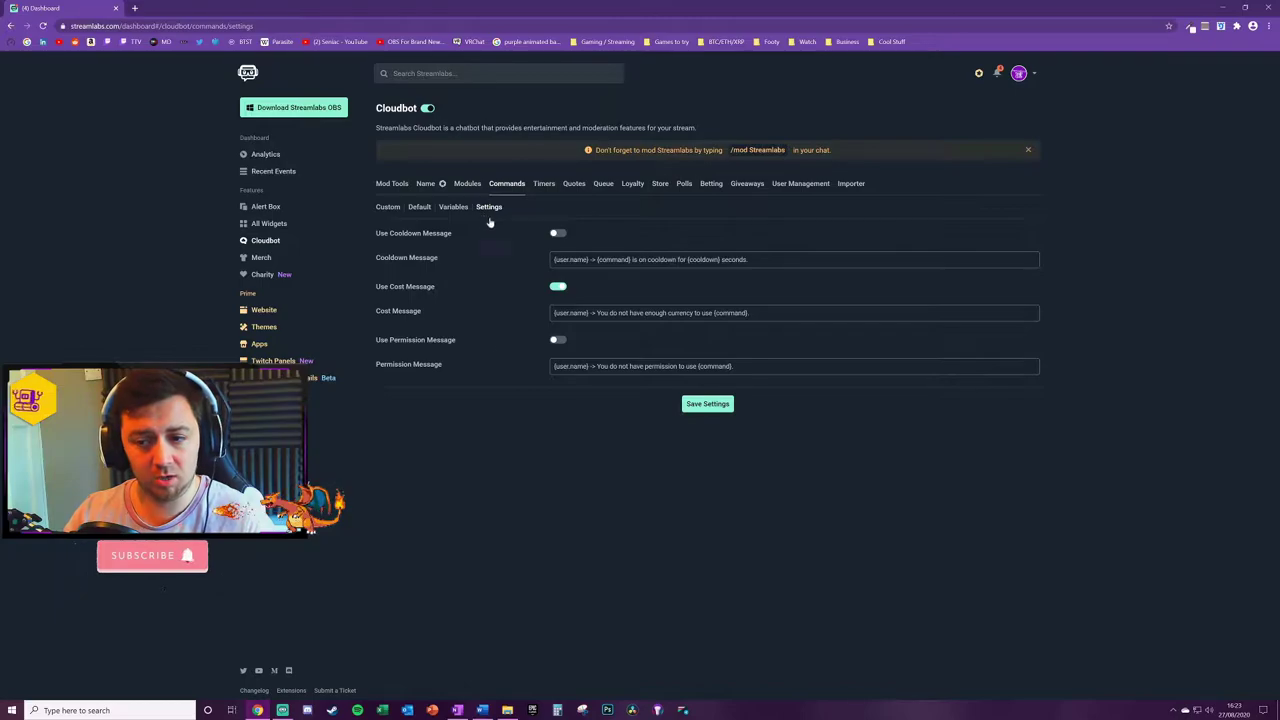
Step: Start a new custom command in Cloudbot and name it !socialmedia
click(386, 207)
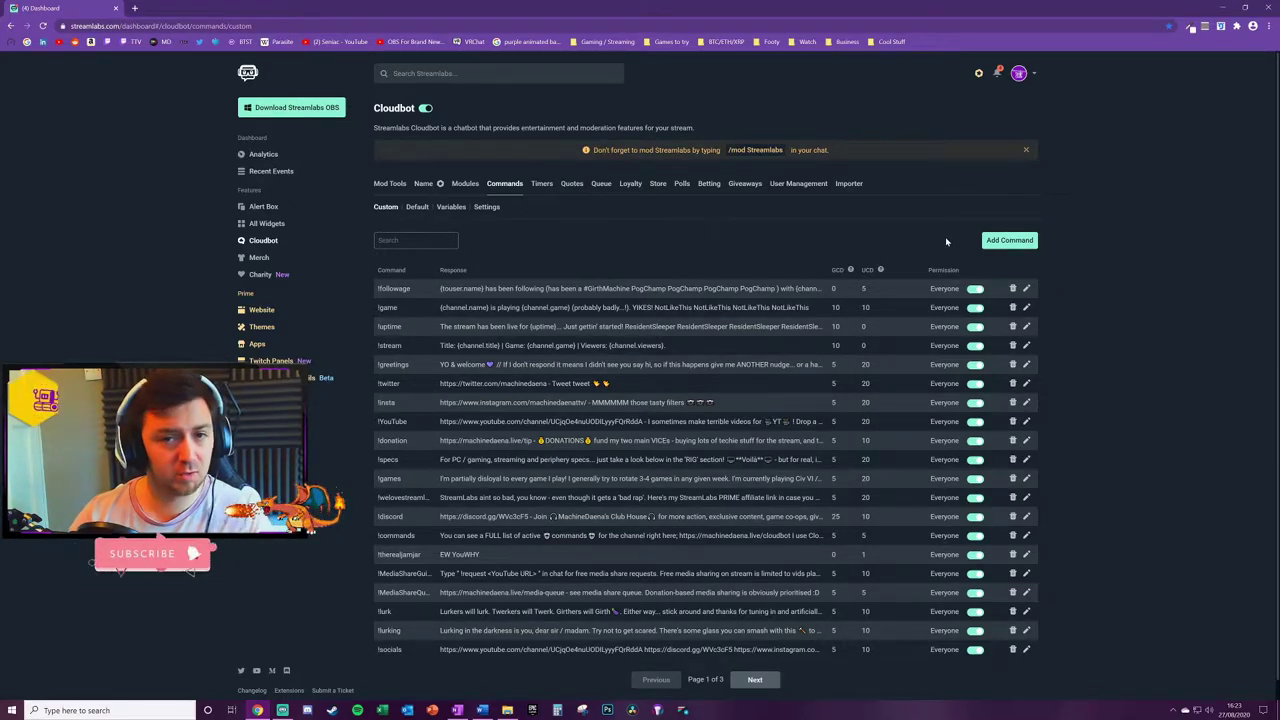
click(1015, 242)
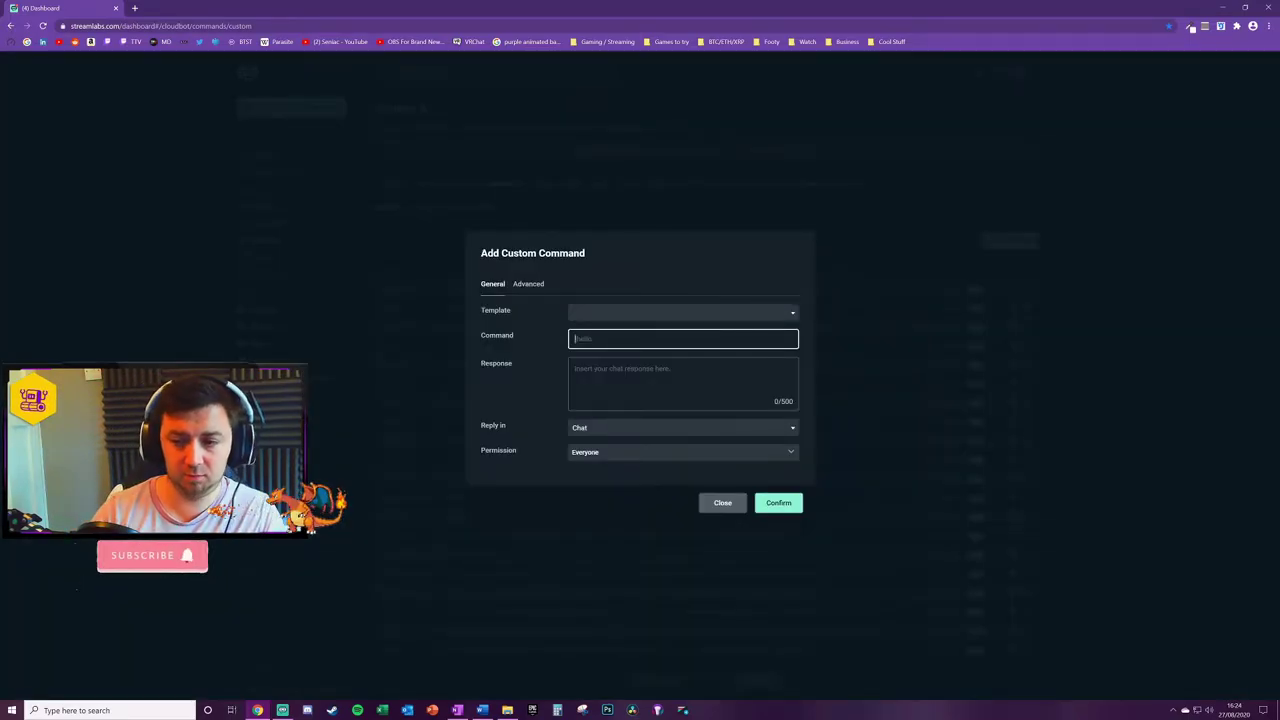
text(!socialmedia)
Step: Enter the command's response as "Here are my social media channels: YouTube URL Facebook URL"
click(626, 358)
text(Here are)
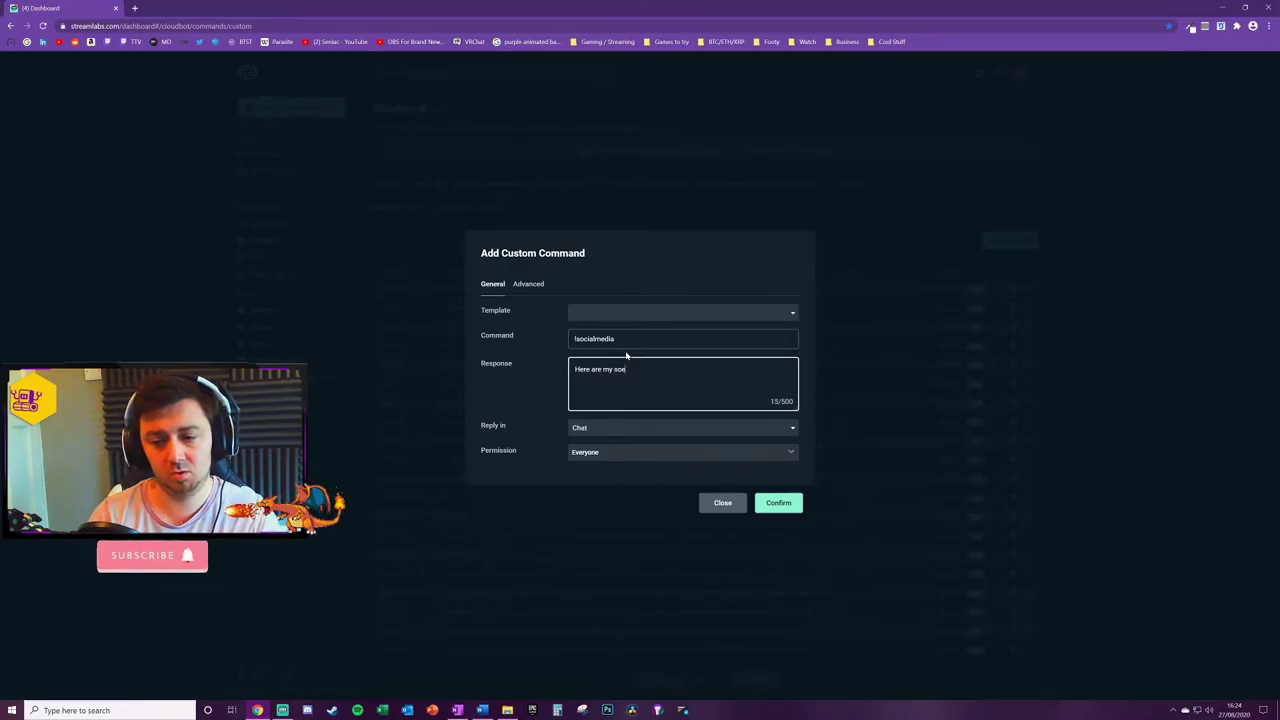
text( my soc)
key(BackSpace)
text(cial media channels:)
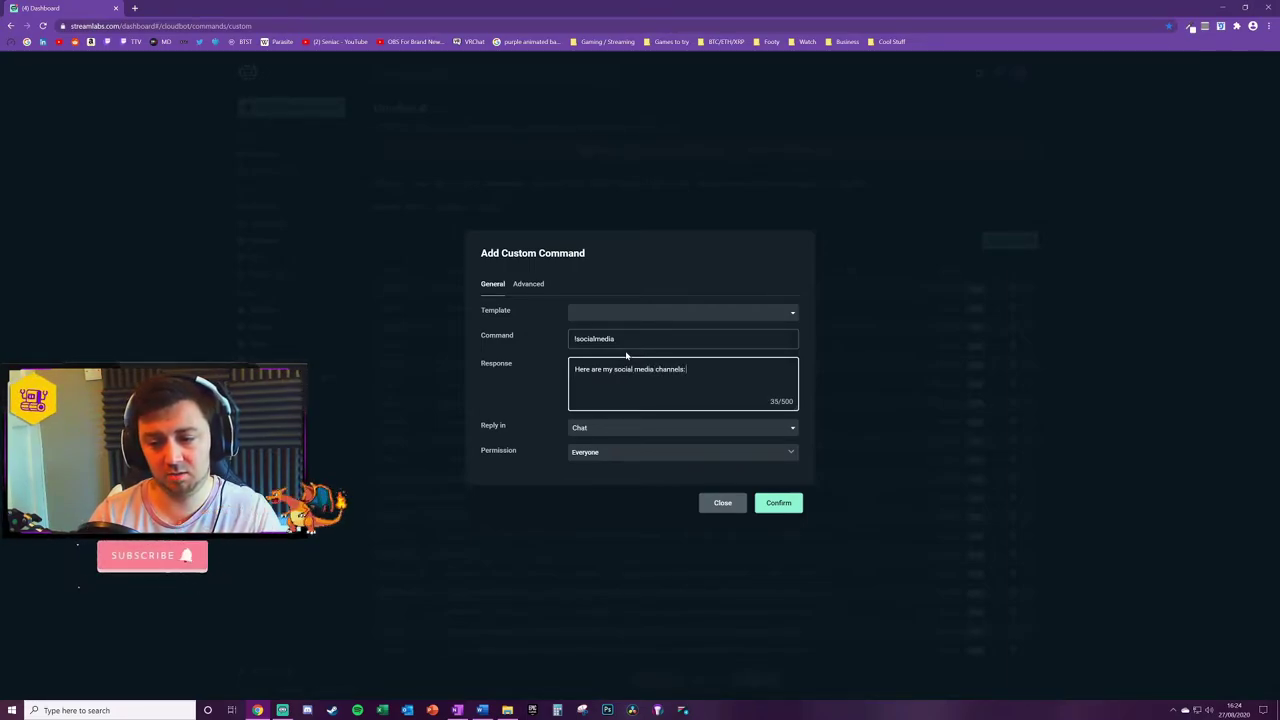
text( YouT)
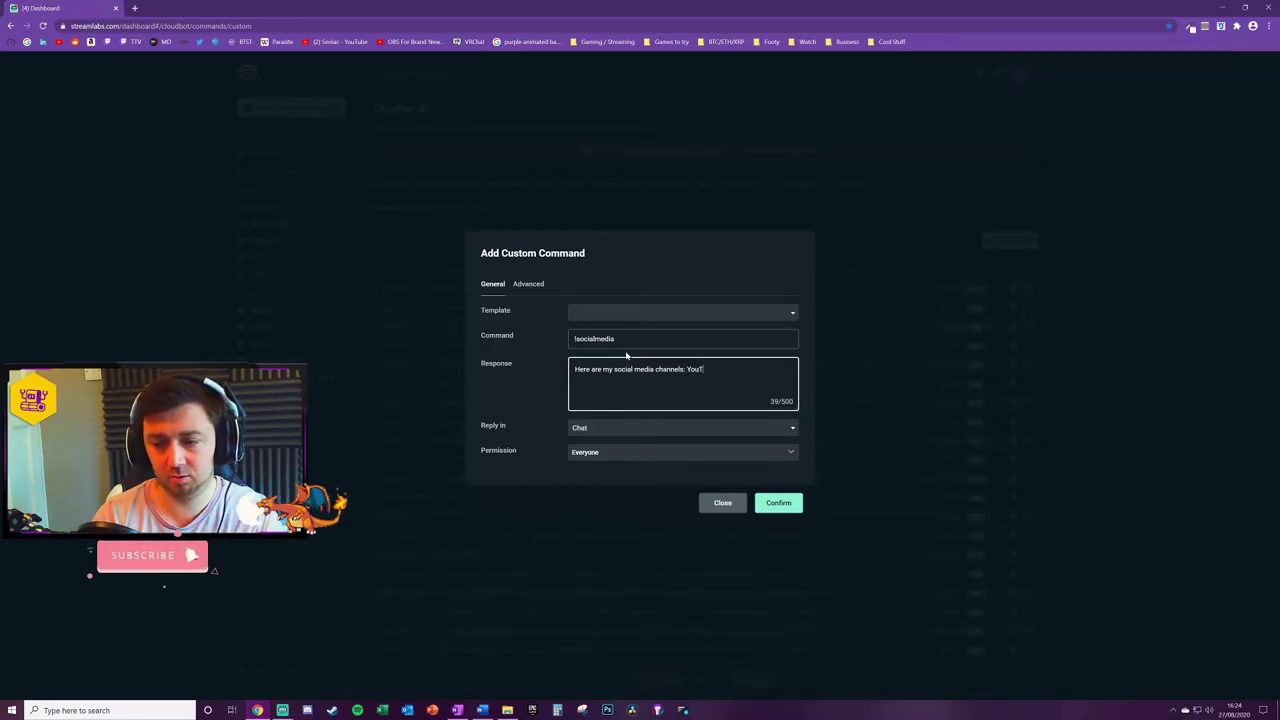
text(ube URL )
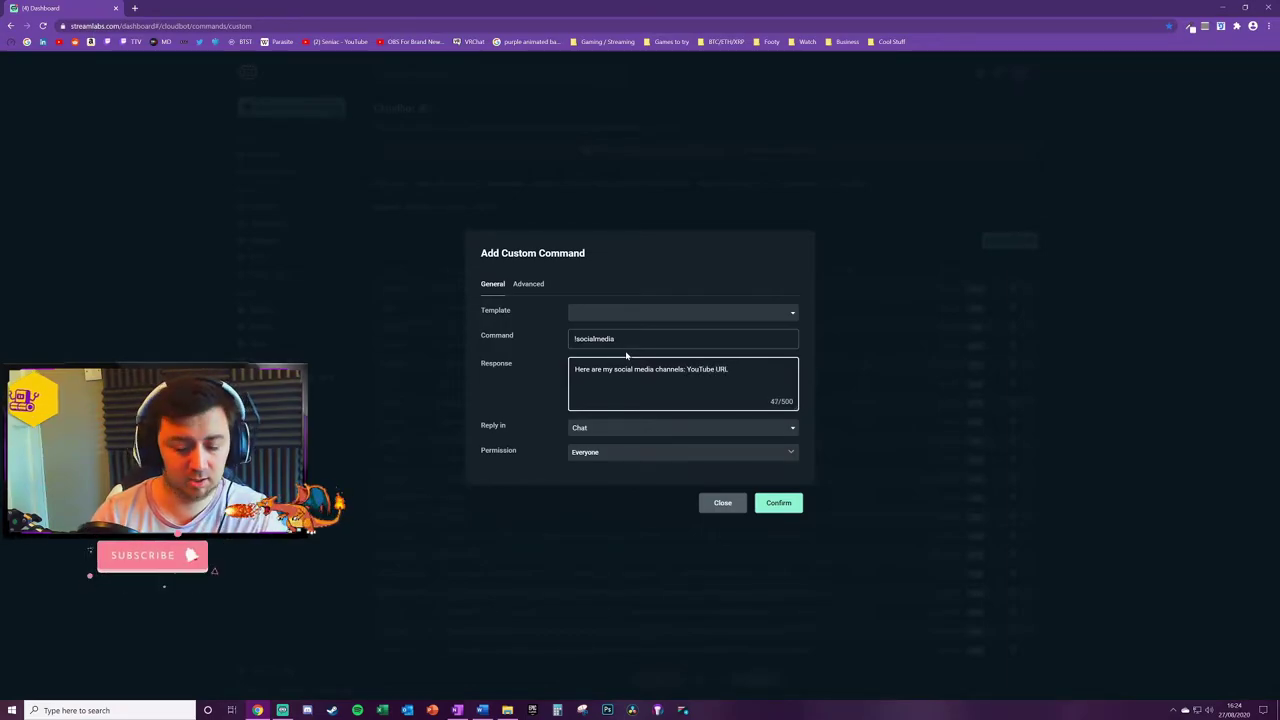
text(Facebook URL)
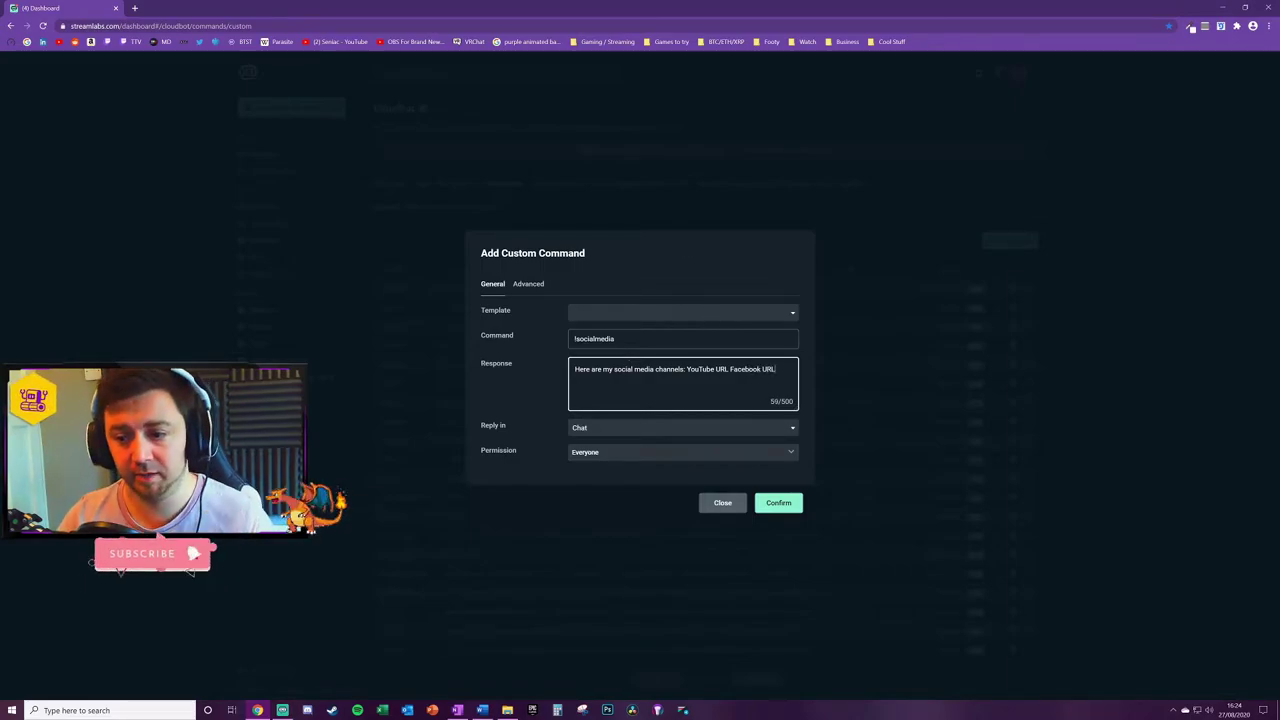
click(628, 339)
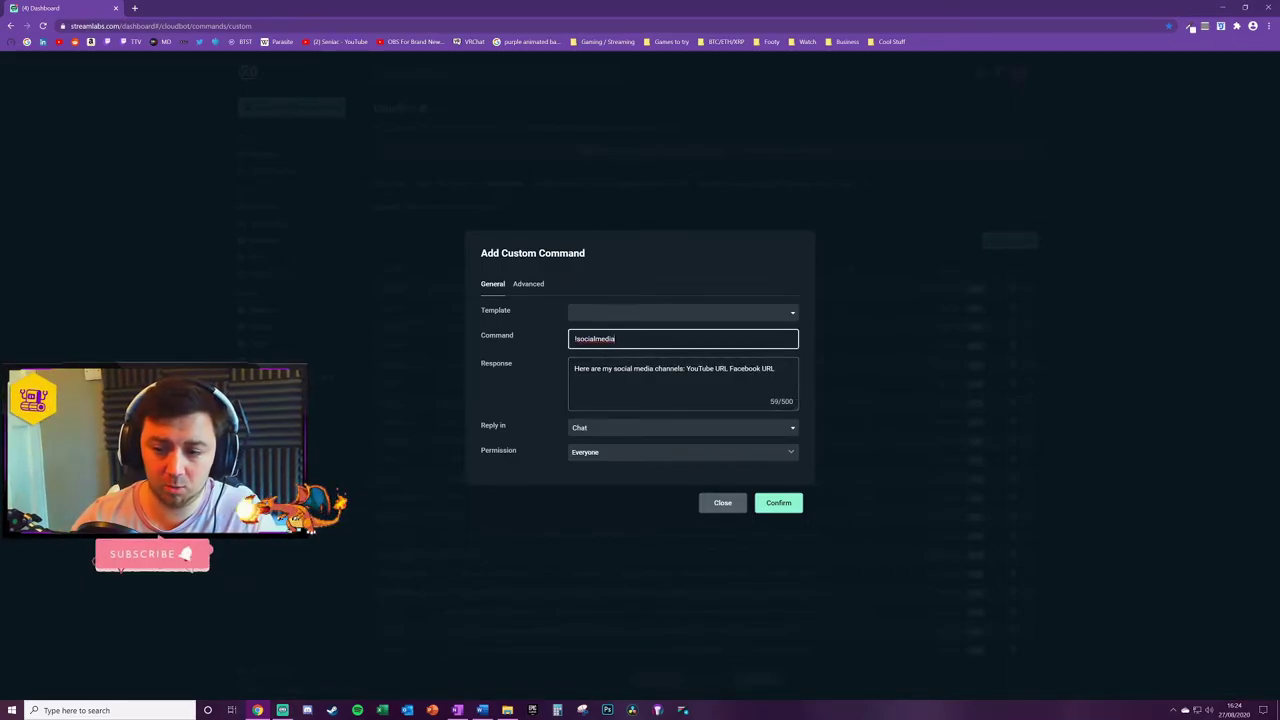
drag(618, 339, 473, 332)
click(616, 339)
drag(616, 339, 454, 337)
click(616, 339)
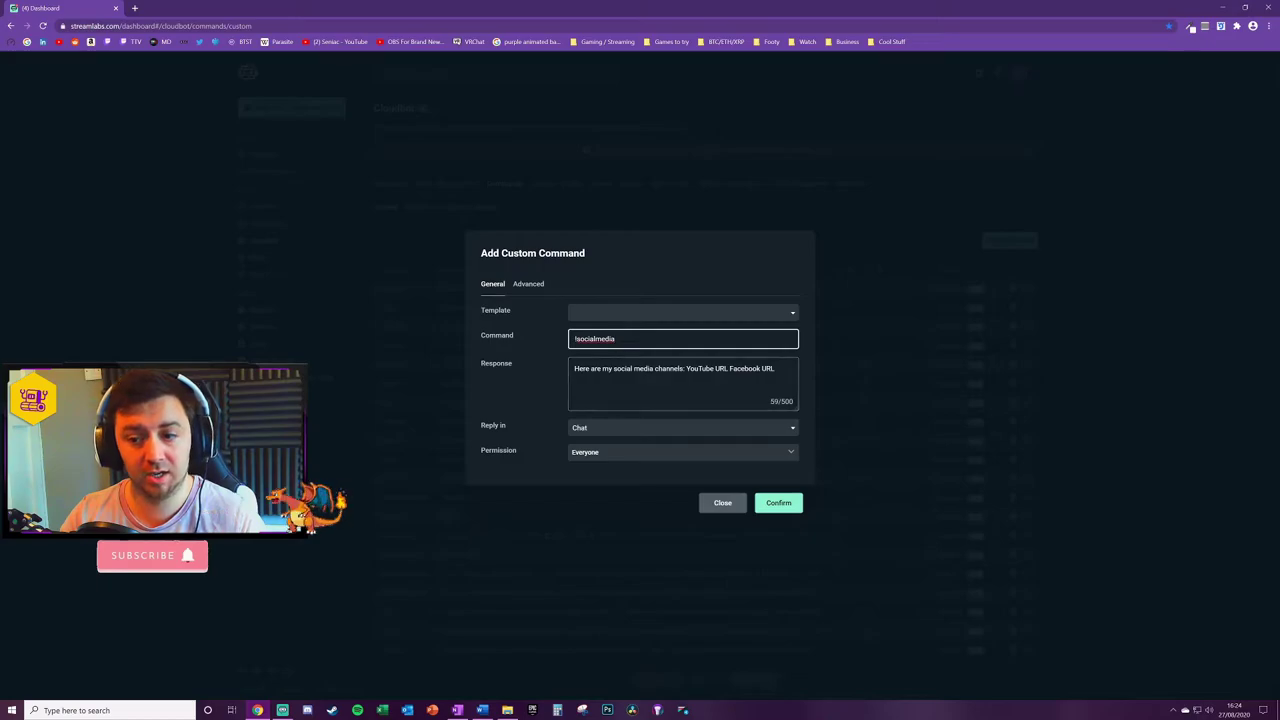
key(ctrl+a)
key(Tab)
key(shift+Tab)
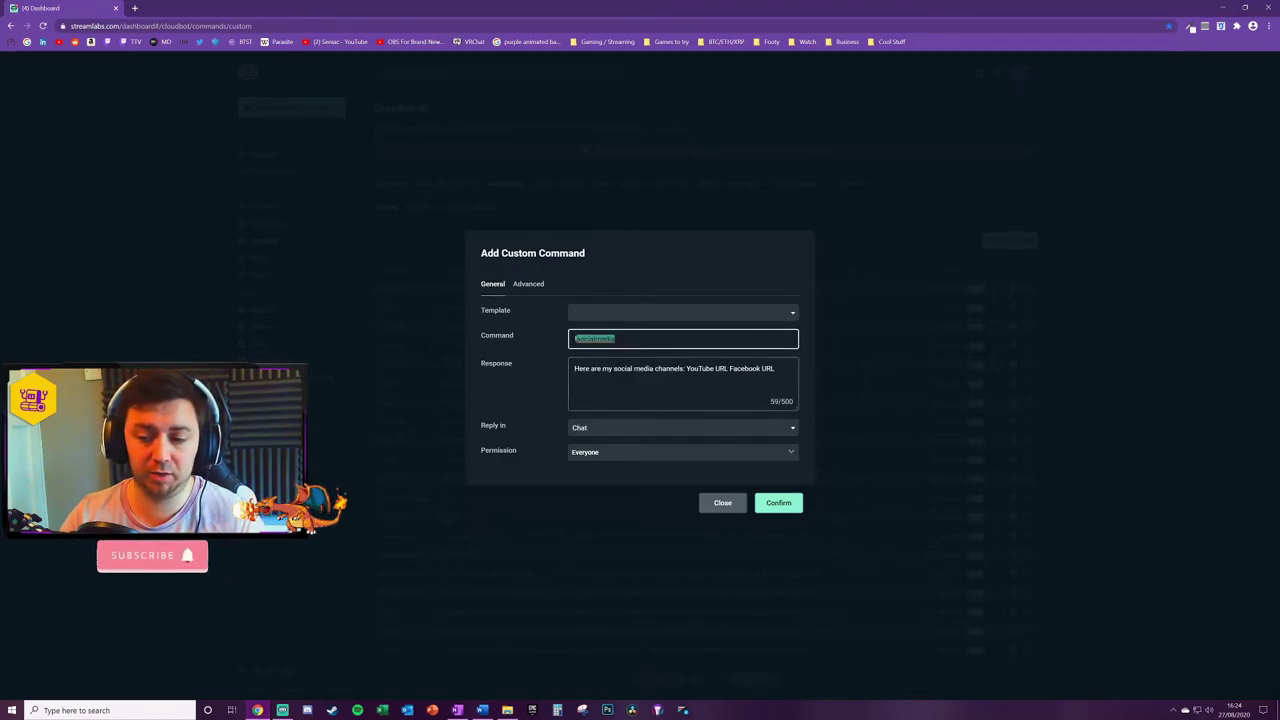
click(616, 339)
key(ctrl+a)
drag(616, 339, 490, 332)
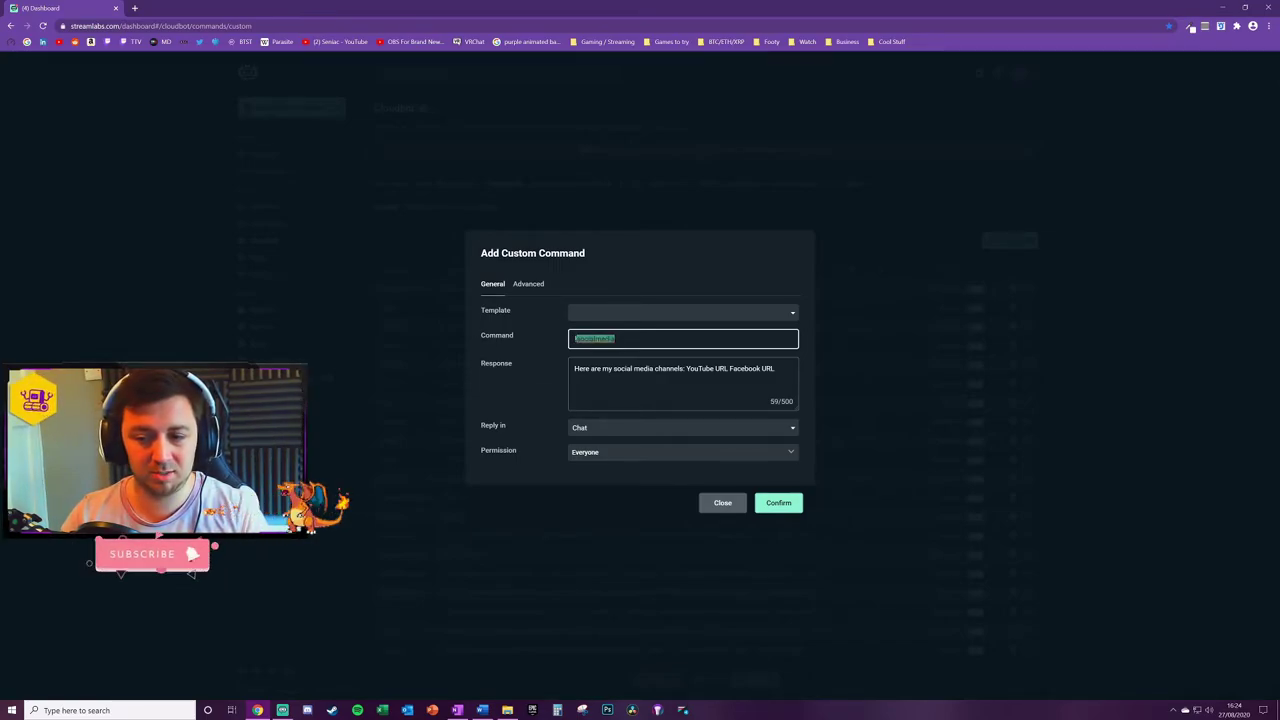
click(615, 338)
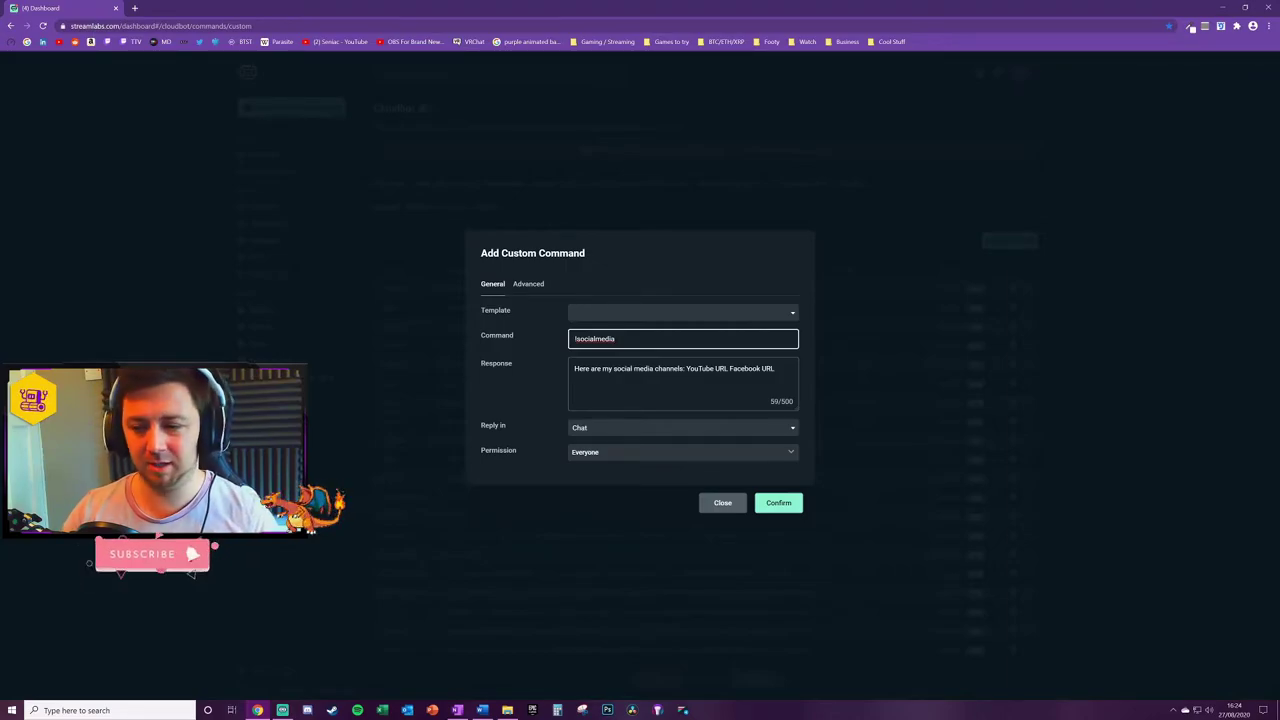
click(641, 369)
key(ctrl+a)
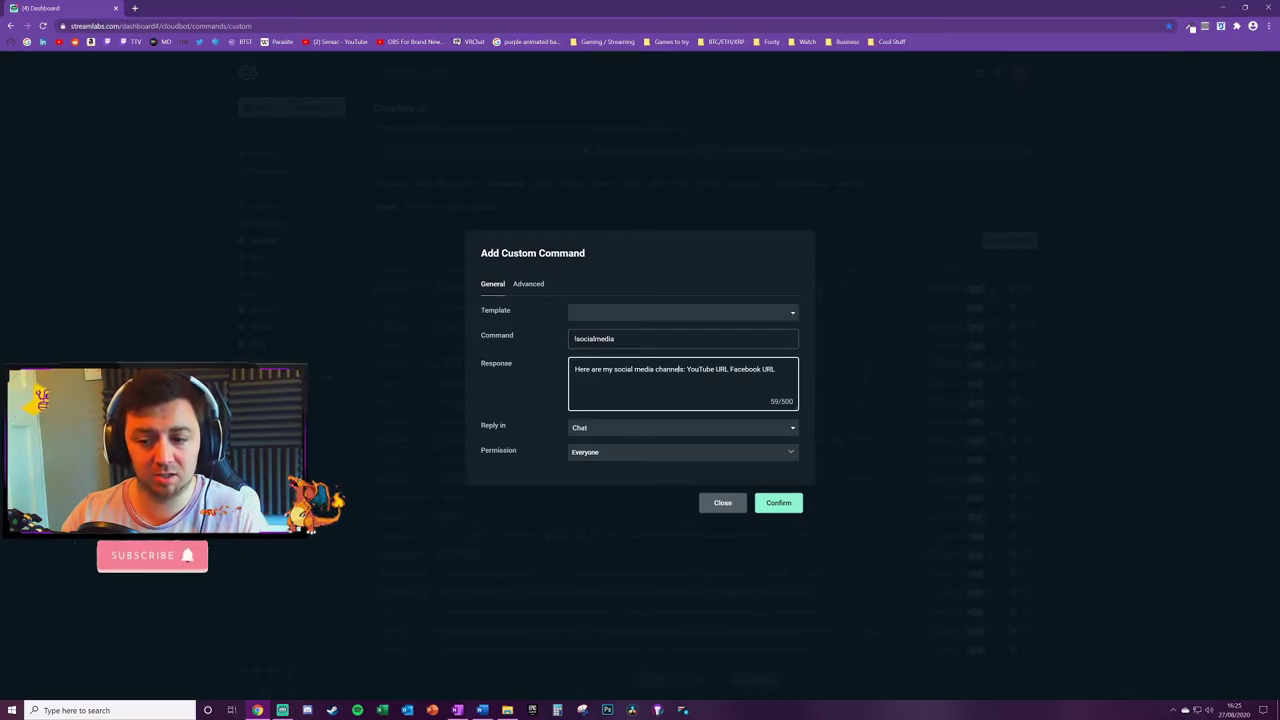
Step: Set the command to reply in Chat and check the permission options, leaving Everyone allowed
click(607, 428)
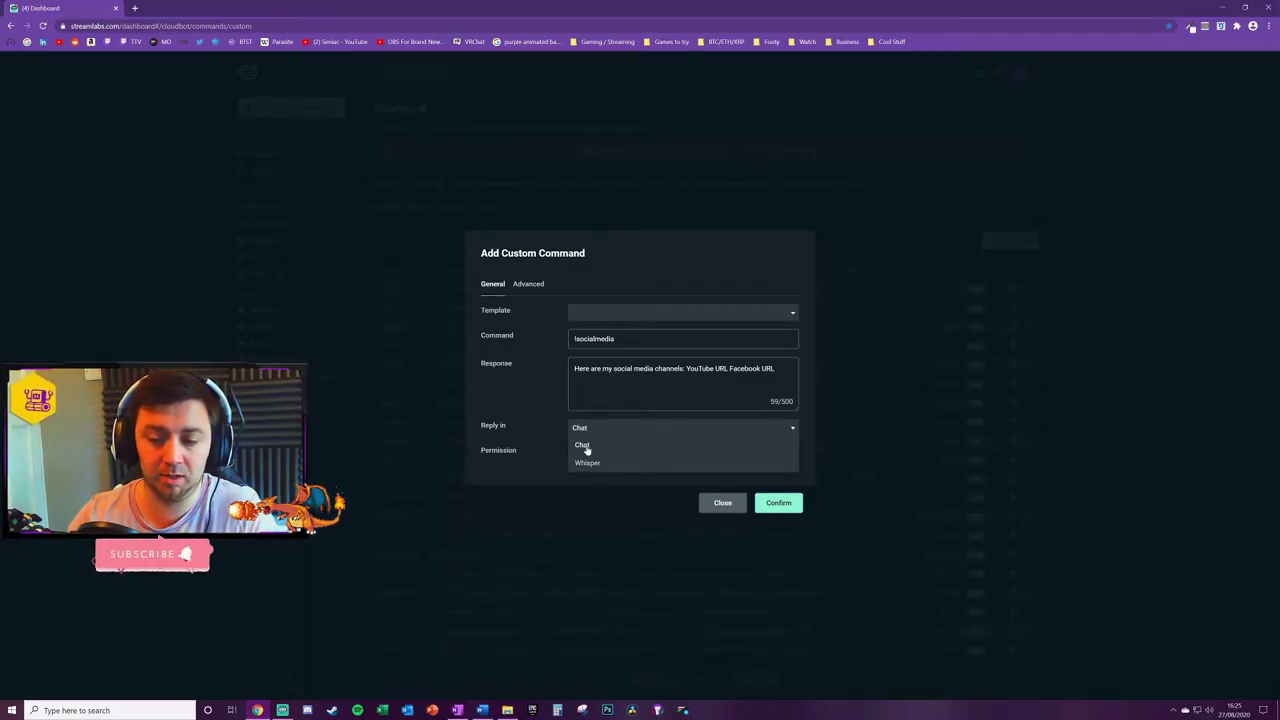
click(584, 446)
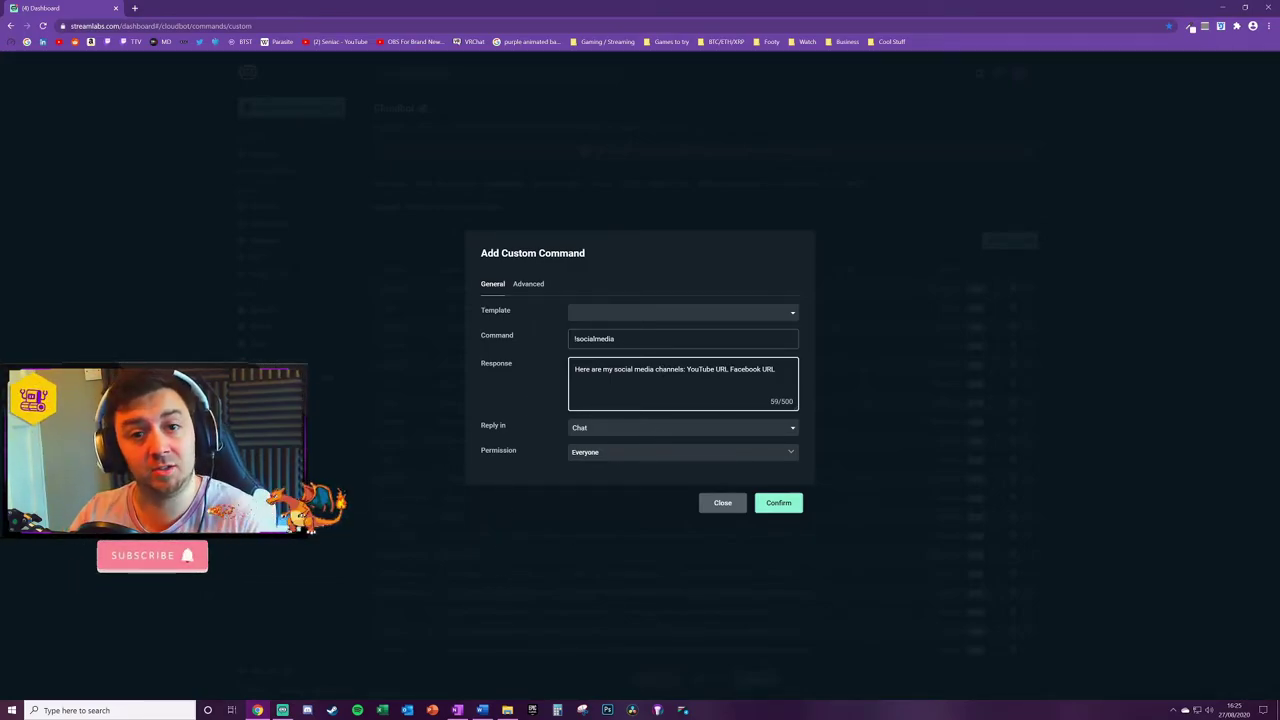
click(605, 455)
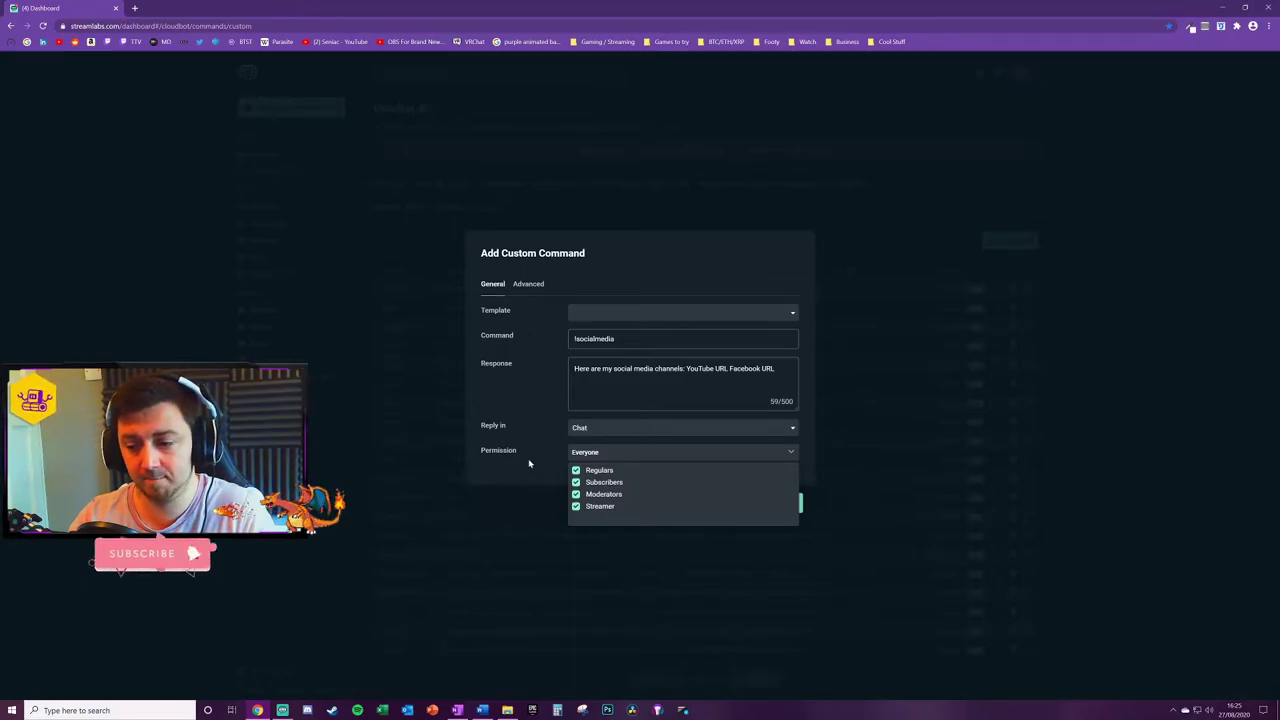
click(551, 419)
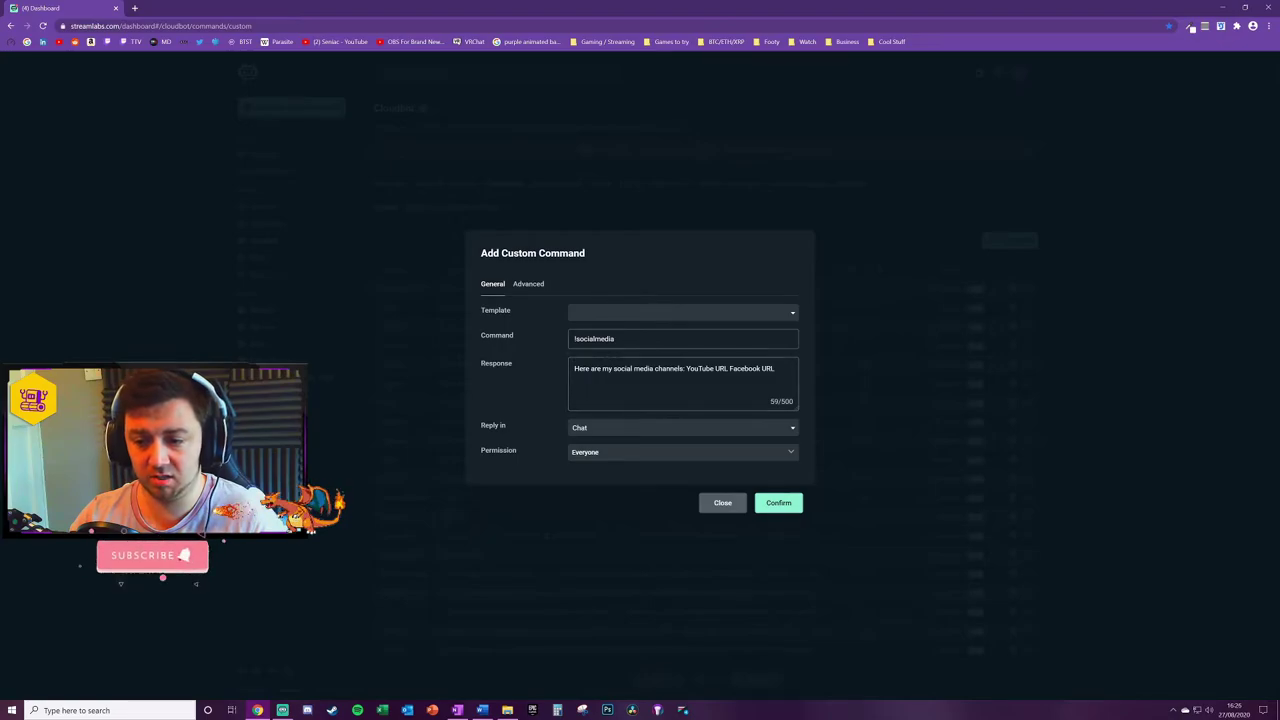
Step: Set the !socialmedia command's Global Cooldown to 60 and its User Cooldown to 120
triple_click(594, 338)
click(528, 283)
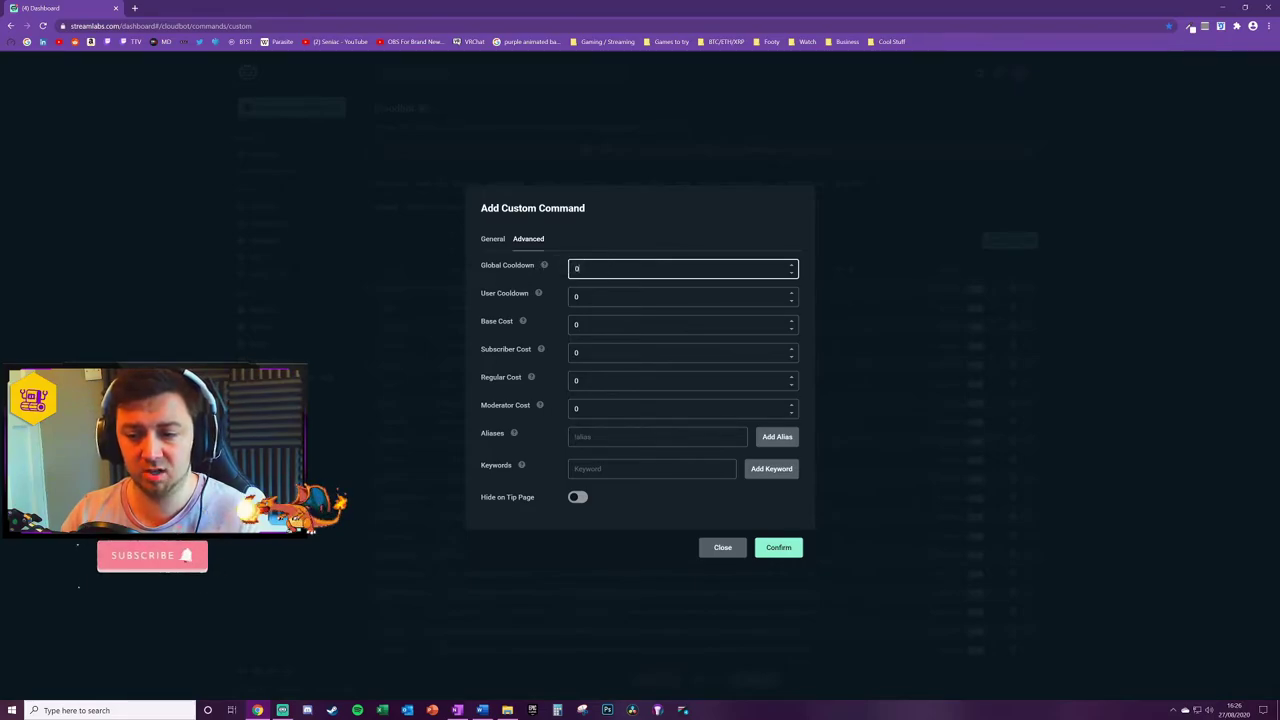
drag(579, 269, 474, 297)
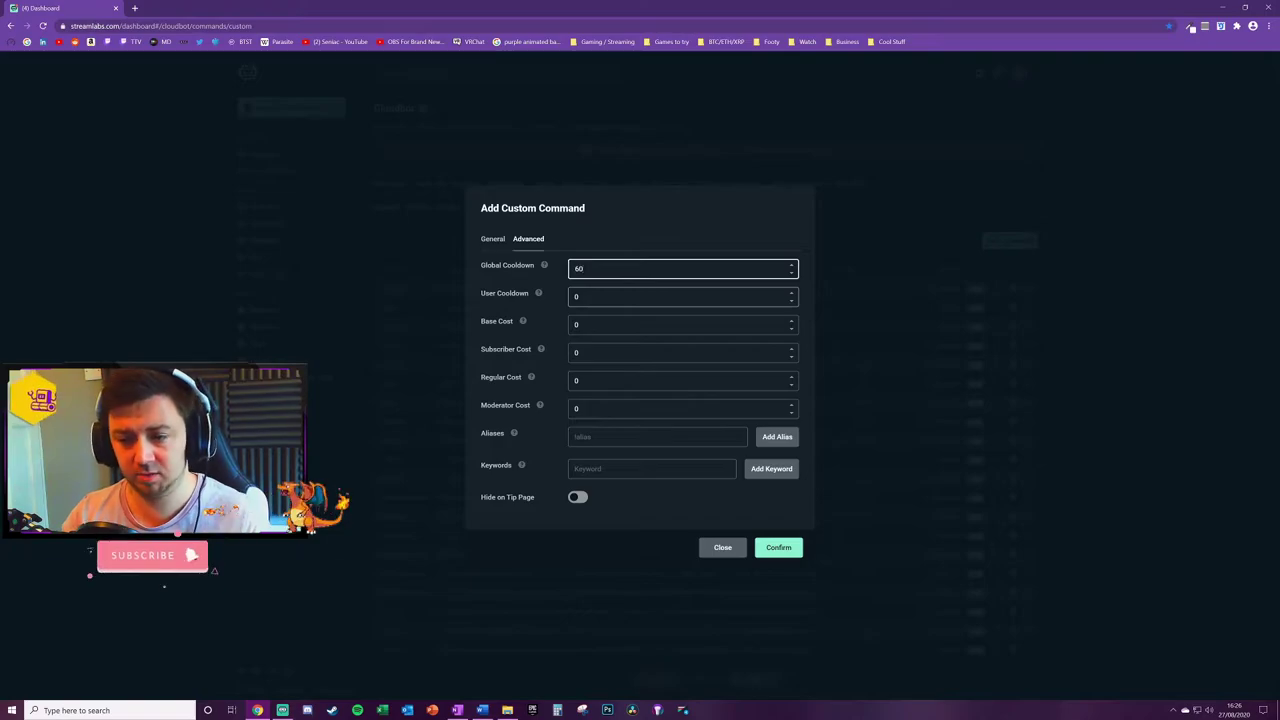
key(Tab)
key(shift+Tab)
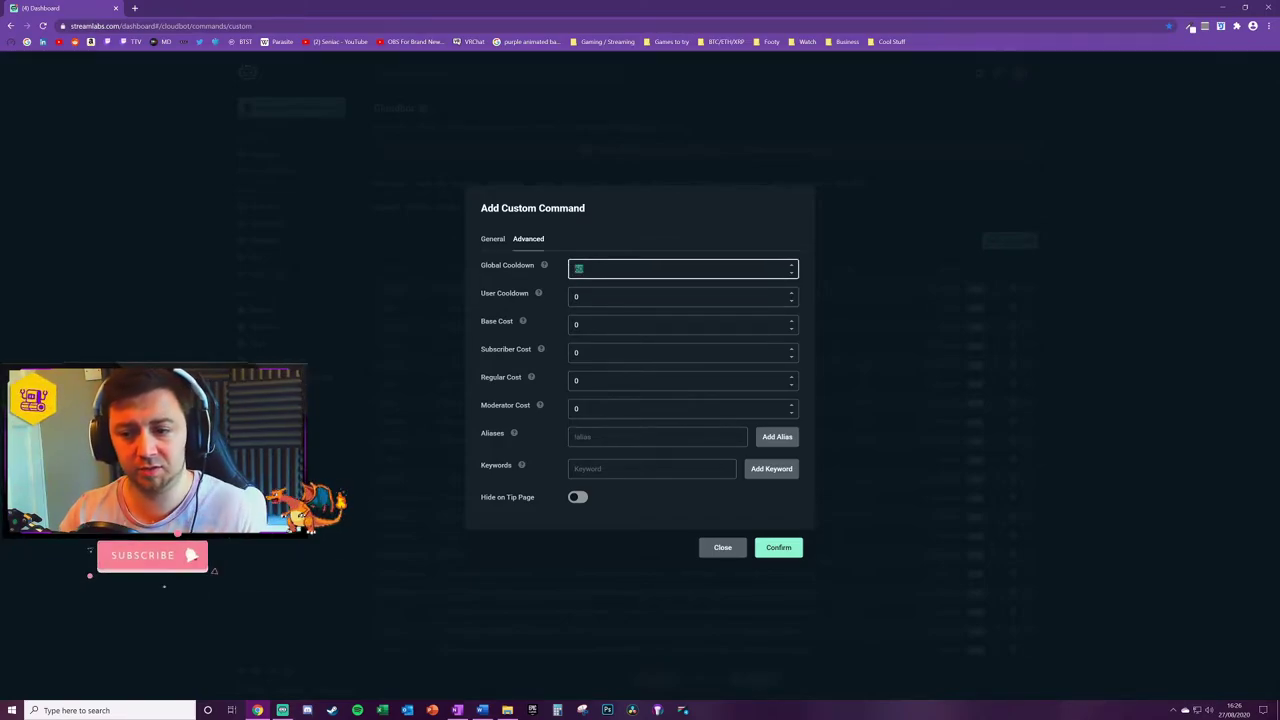
key(Tab)
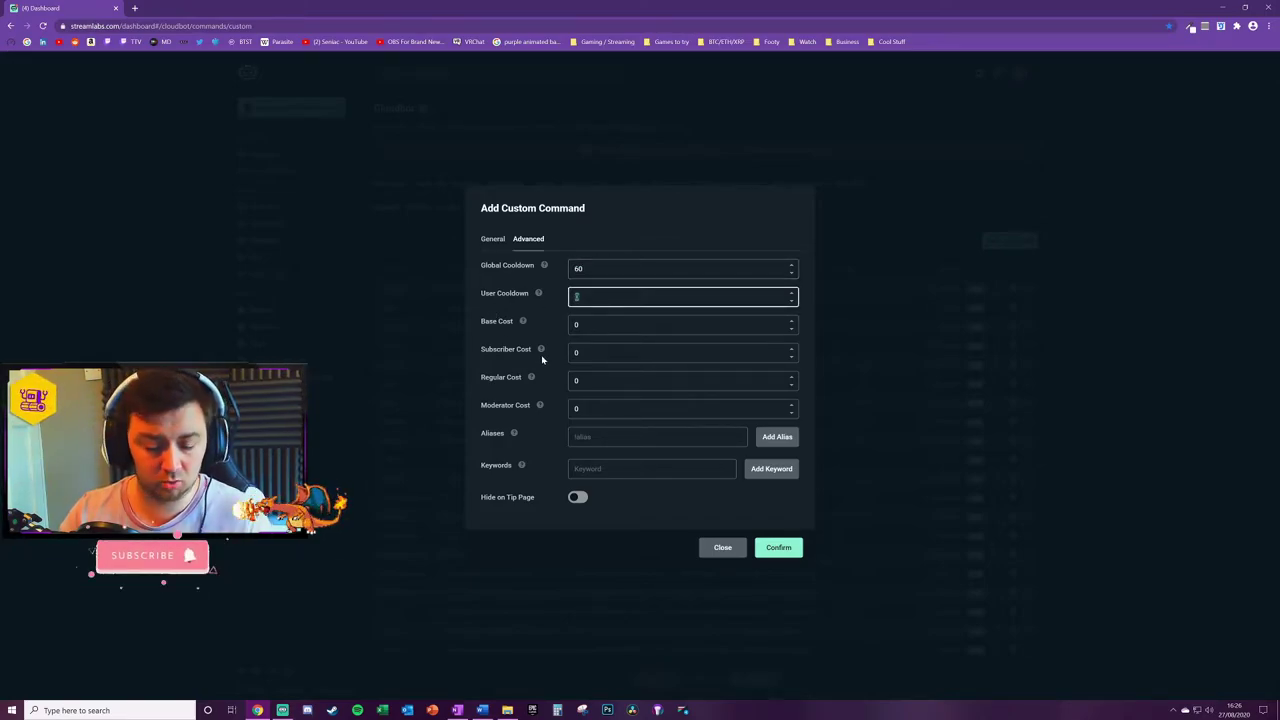
text(120)
key(Tab)
Step: Review the command's base, subscriber, regular and moderator costs and its alias option, and return to the general settings
mouse_move(523, 323)
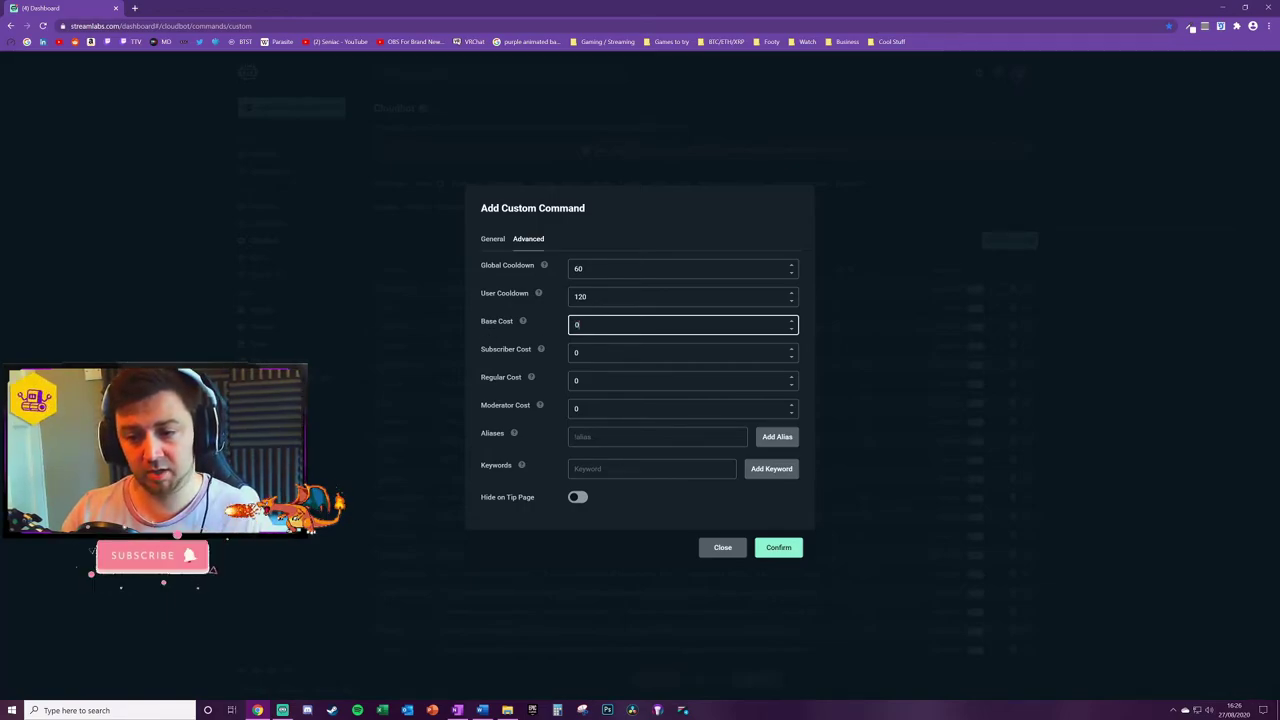
key(Tab)
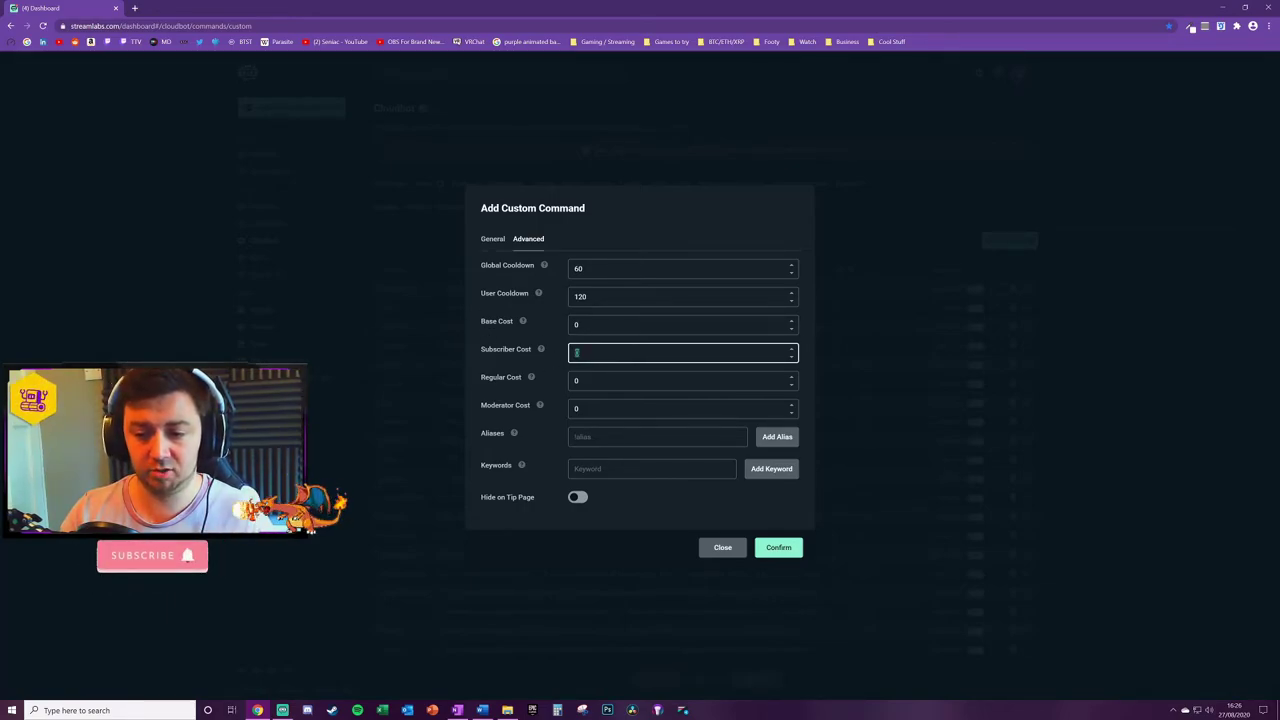
mouse_move(541, 351)
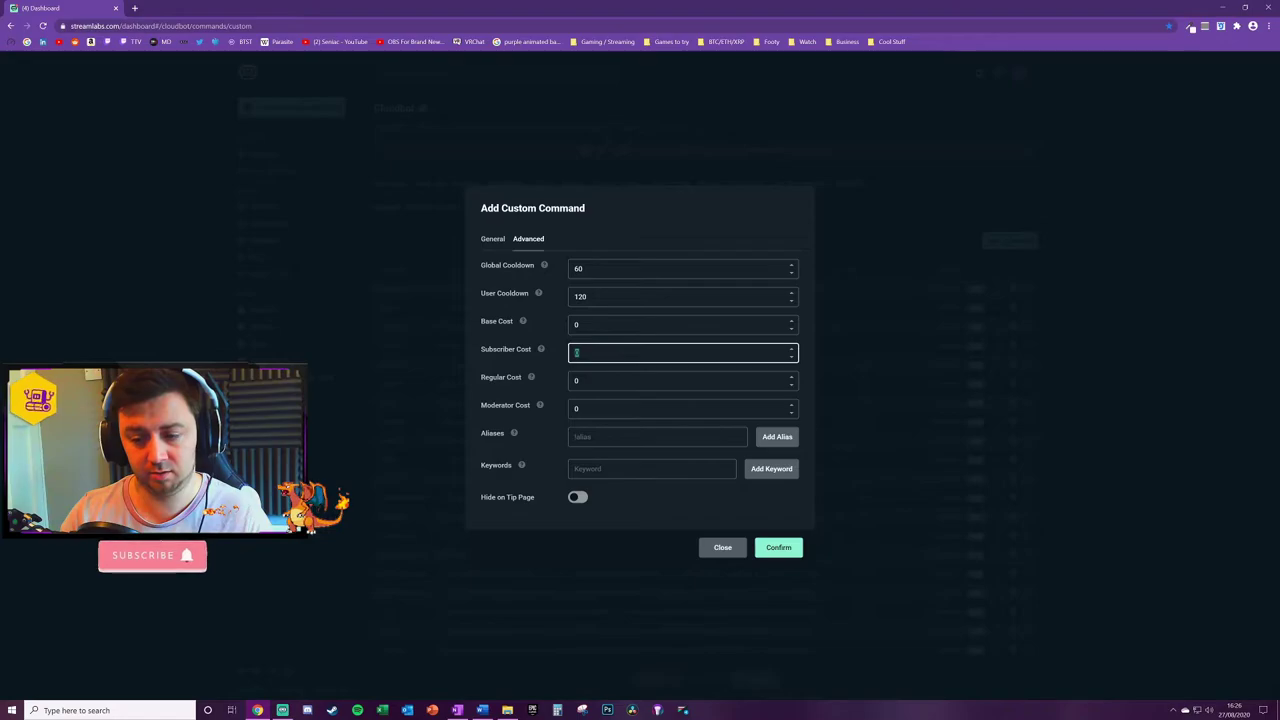
mouse_move(532, 378)
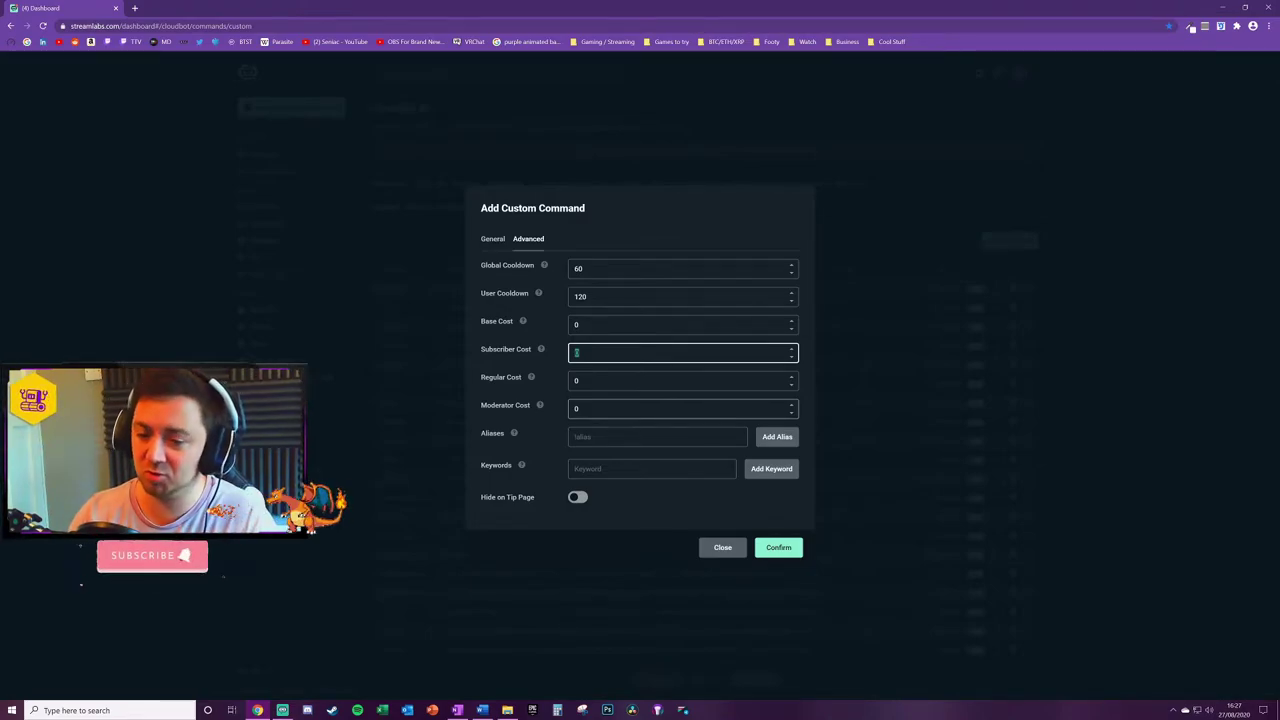
key(Tab)
key(Tab)
key(Tab)
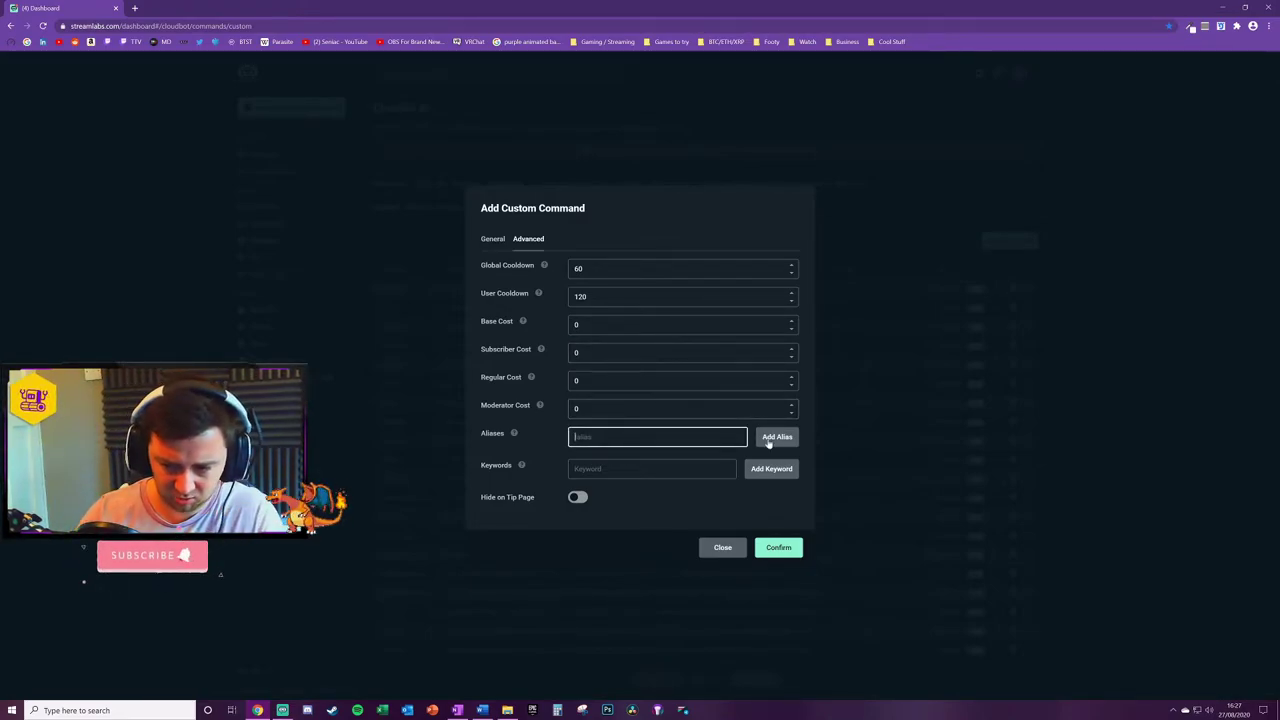
click(492, 238)
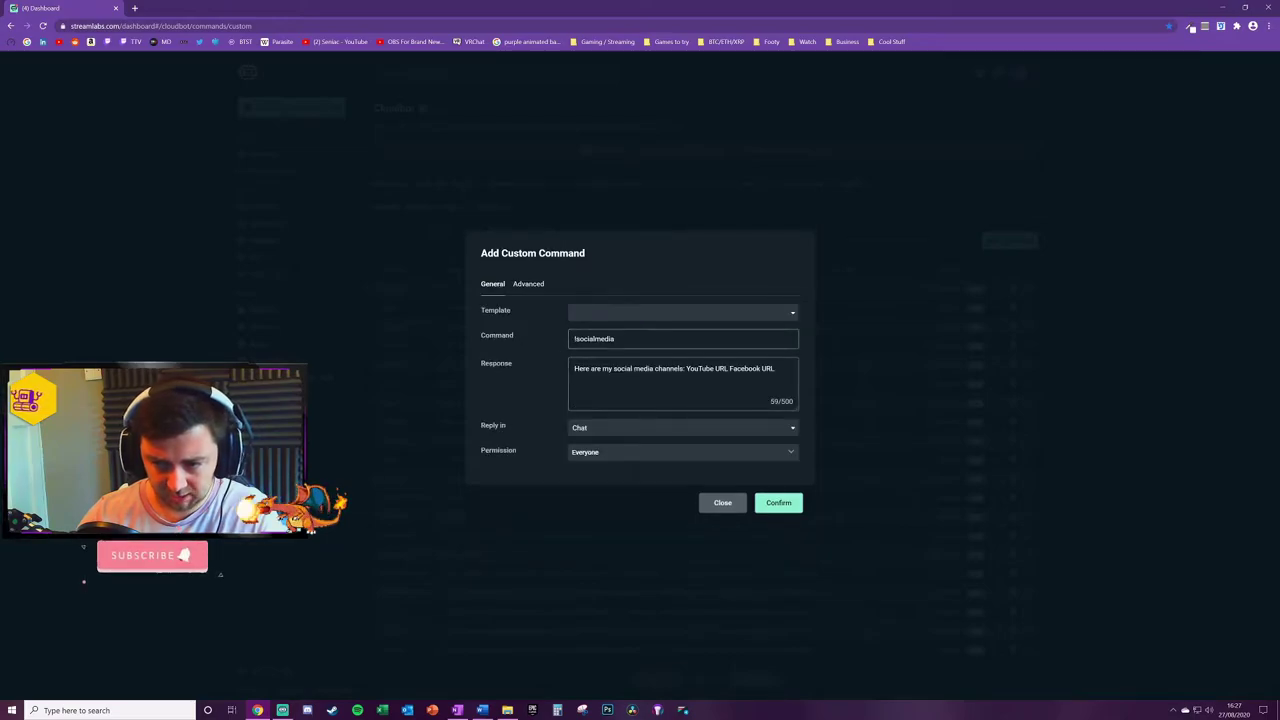
Step: Add !sm and !socialmedias as aliases for the !socialmedia command
click(528, 283)
mouse_move(515, 435)
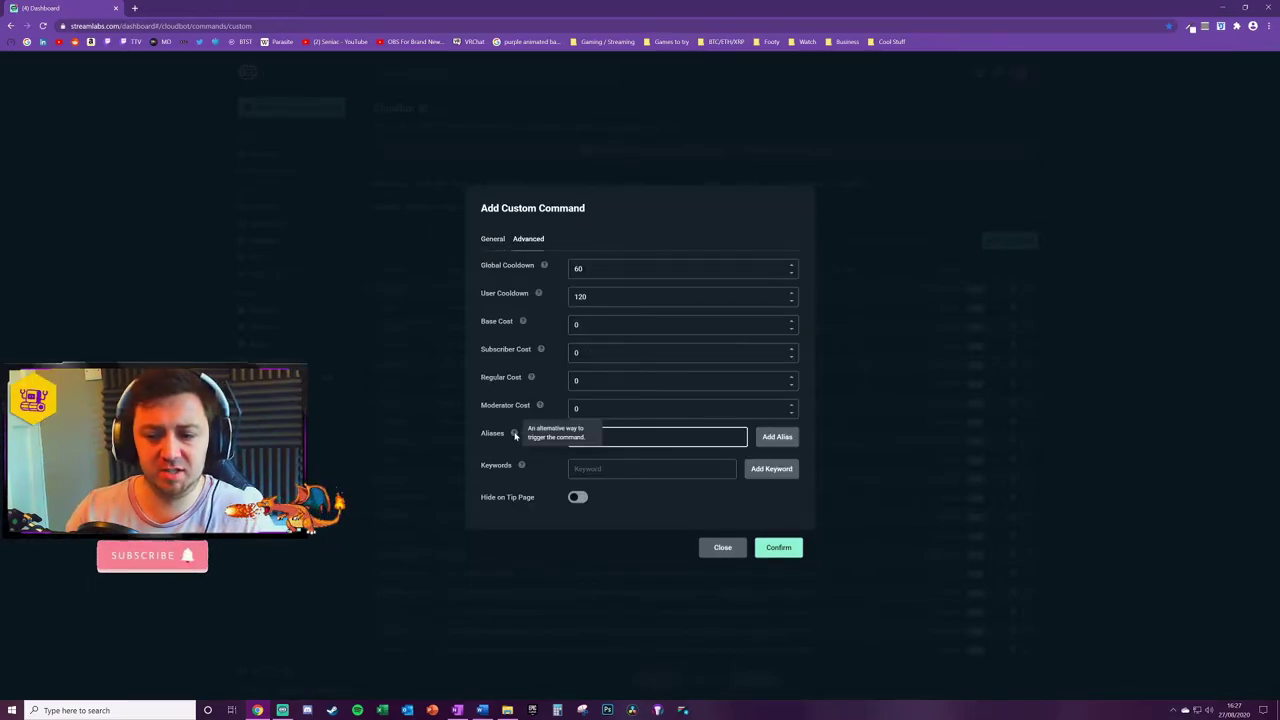
click(776, 437)
text(!sm)
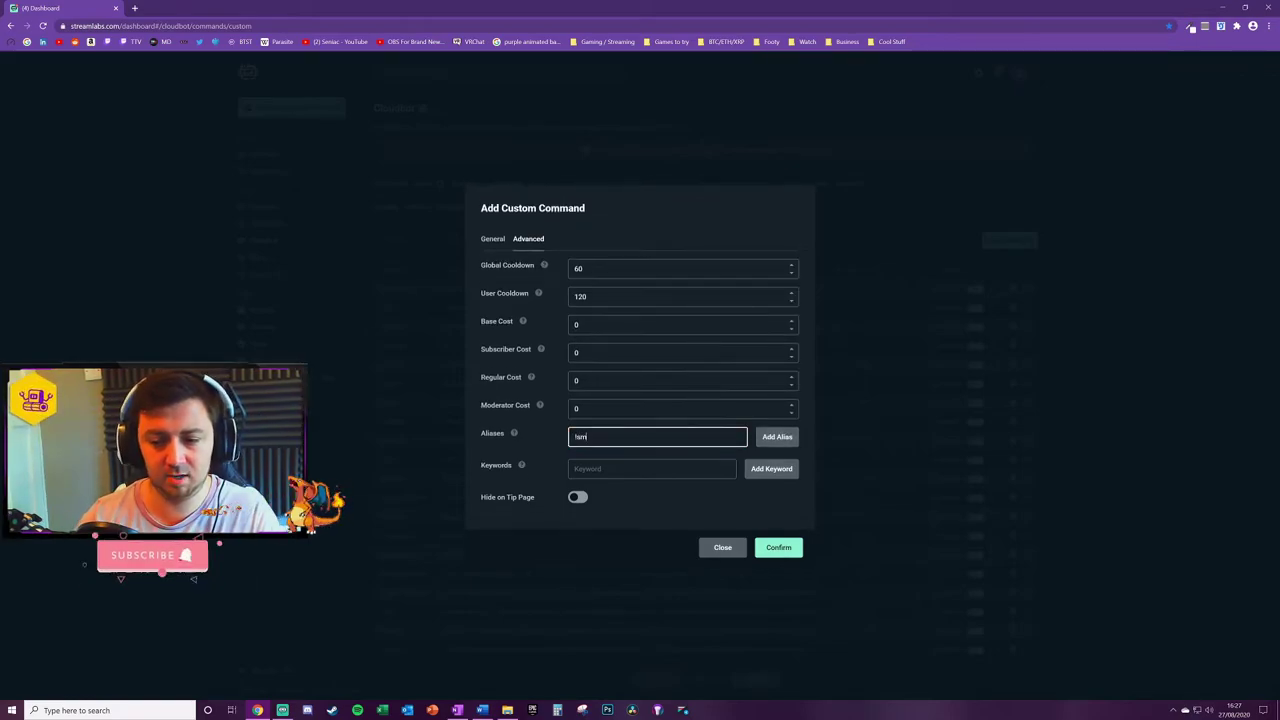
click(774, 437)
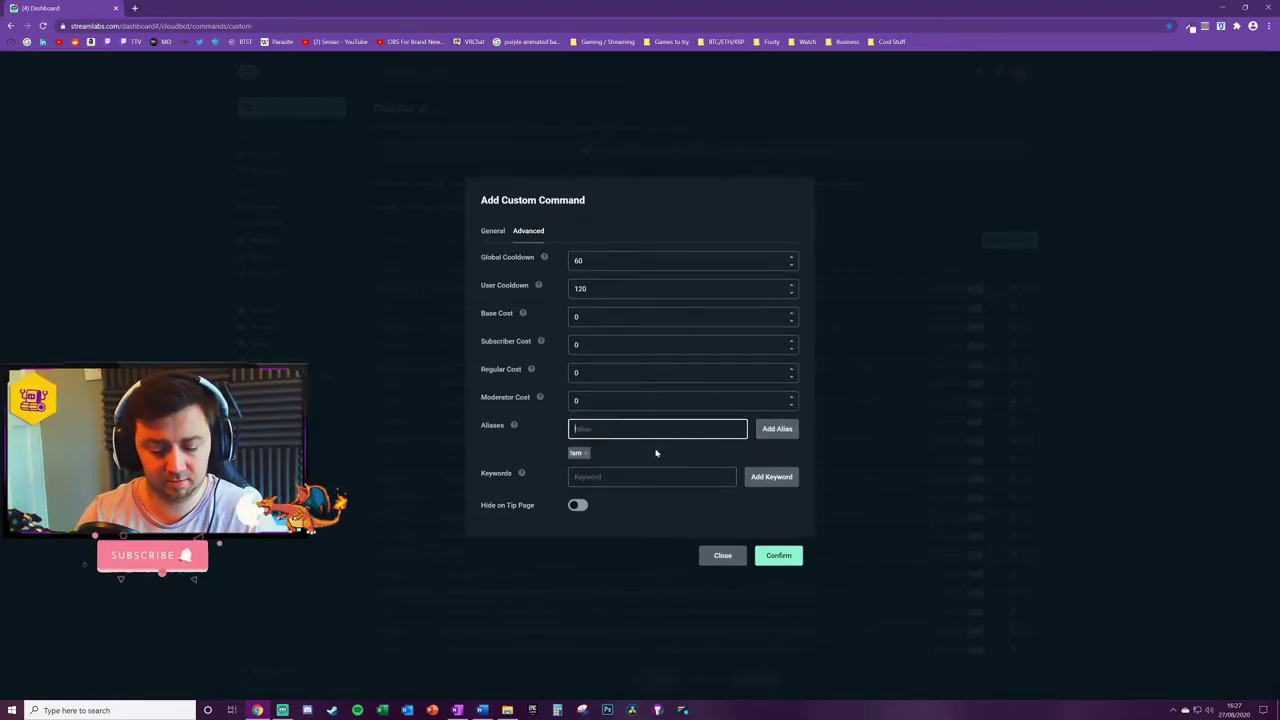
text(!socialmedias)
click(762, 434)
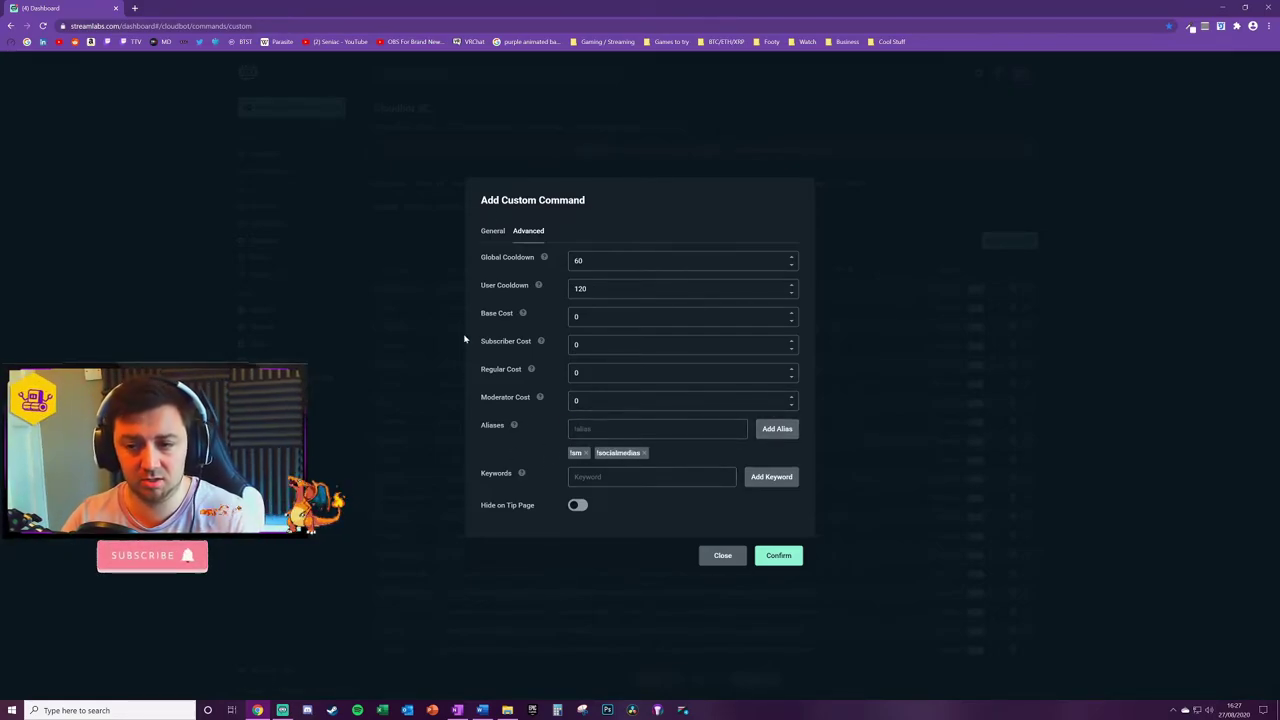
Step: Add Facebook and Instagram as trigger keywords for the !socialmedia command
click(497, 233)
click(529, 283)
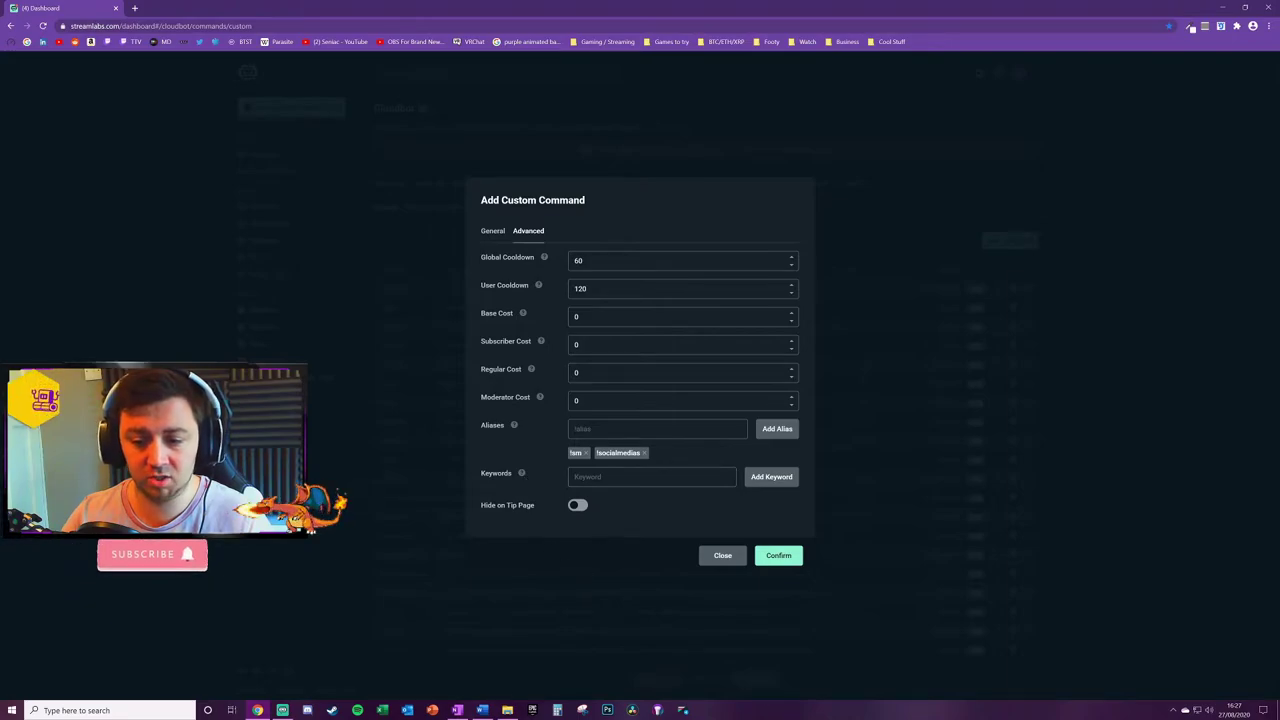
click(610, 477)
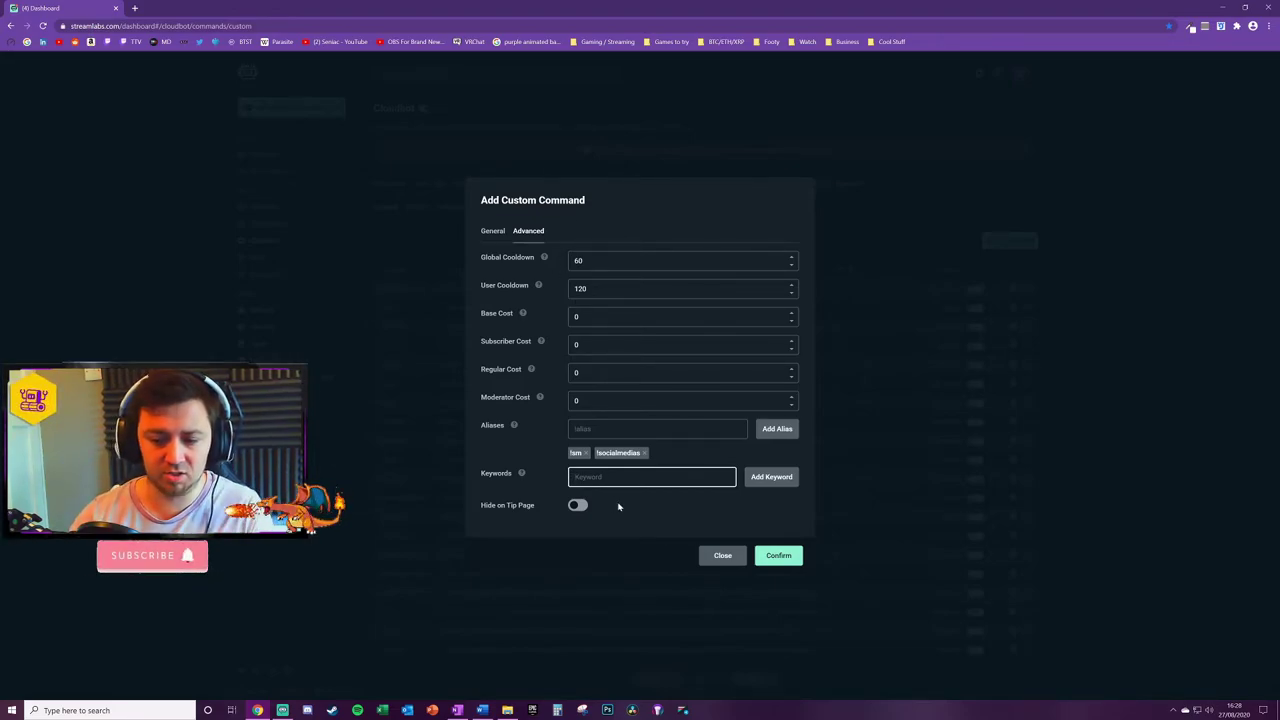
text(Facebook)
click(771, 477)
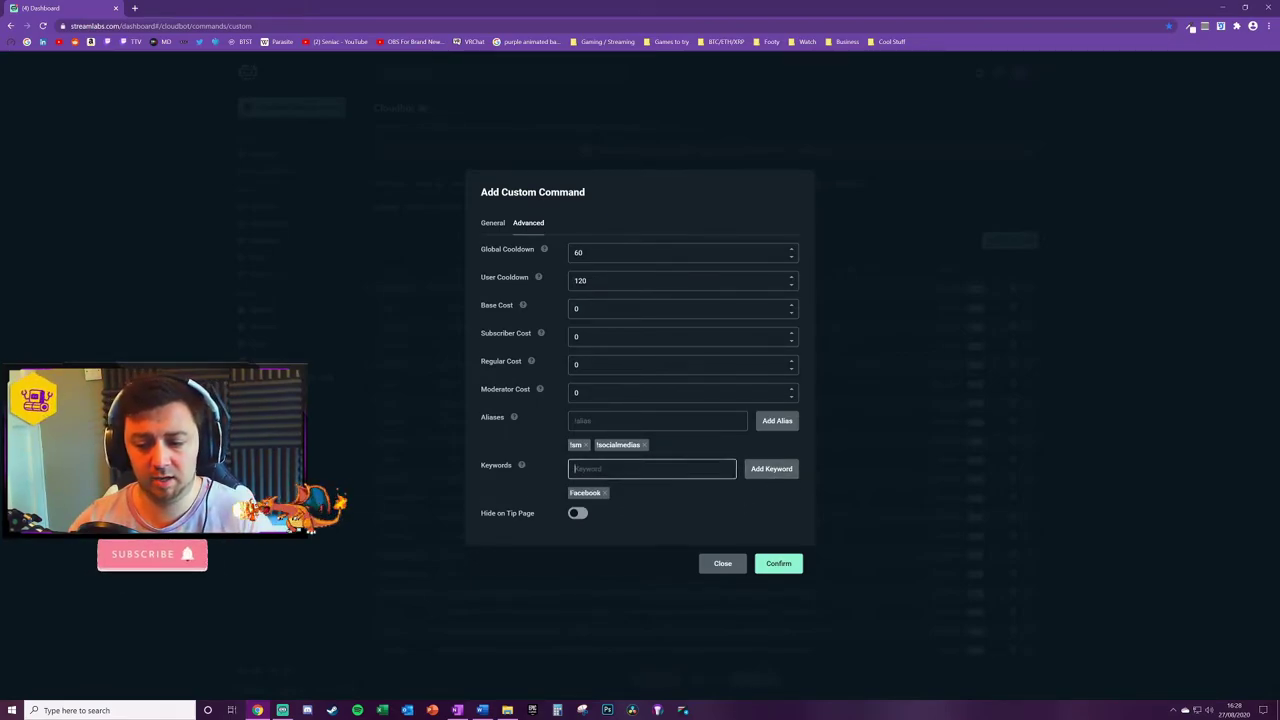
text(Instagram)
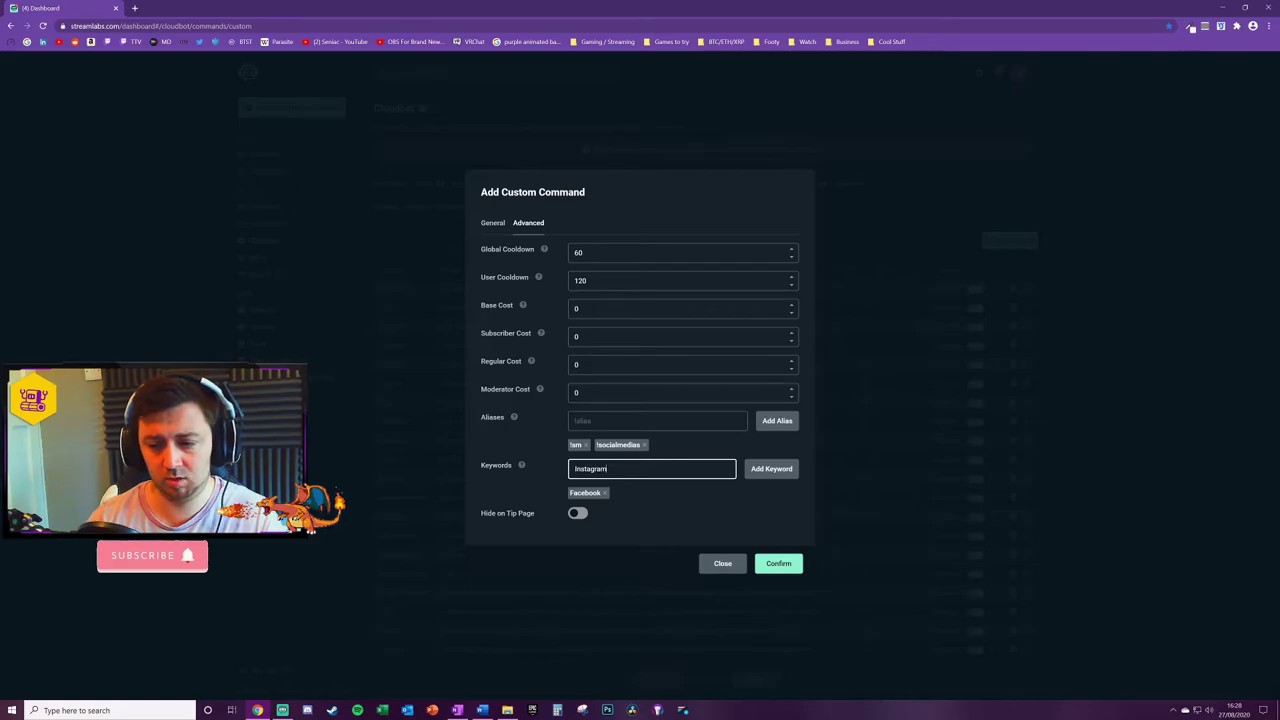
click(771, 470)
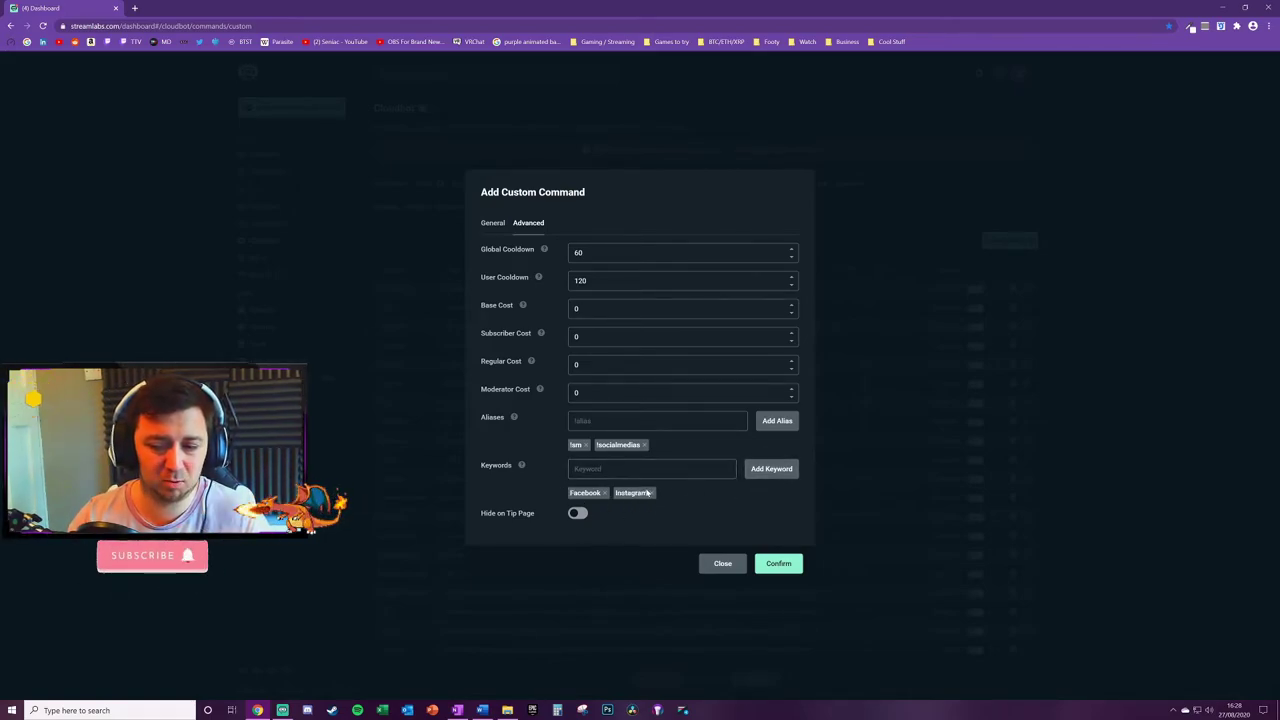
click(578, 469)
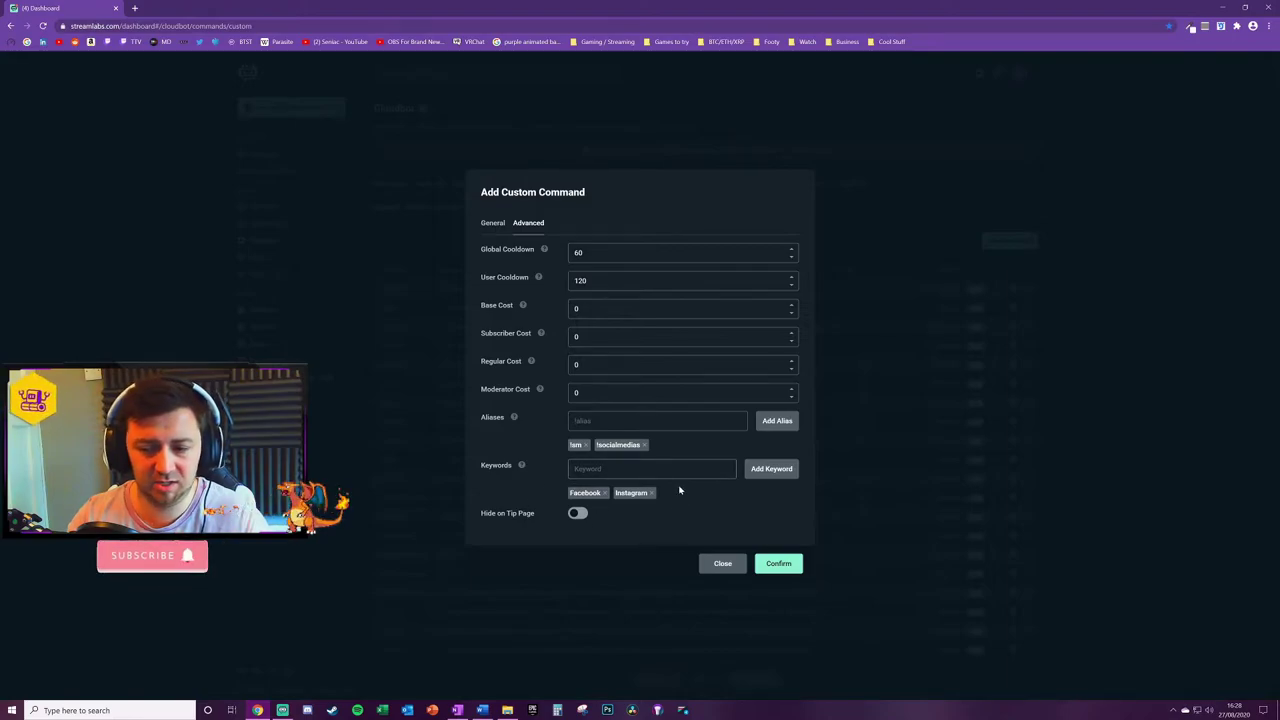
Step: Check the Global Cooldown and Hide on Tip Page settings, and view the Cloudbot command list on the channel's public tip page
double_click(600, 250)
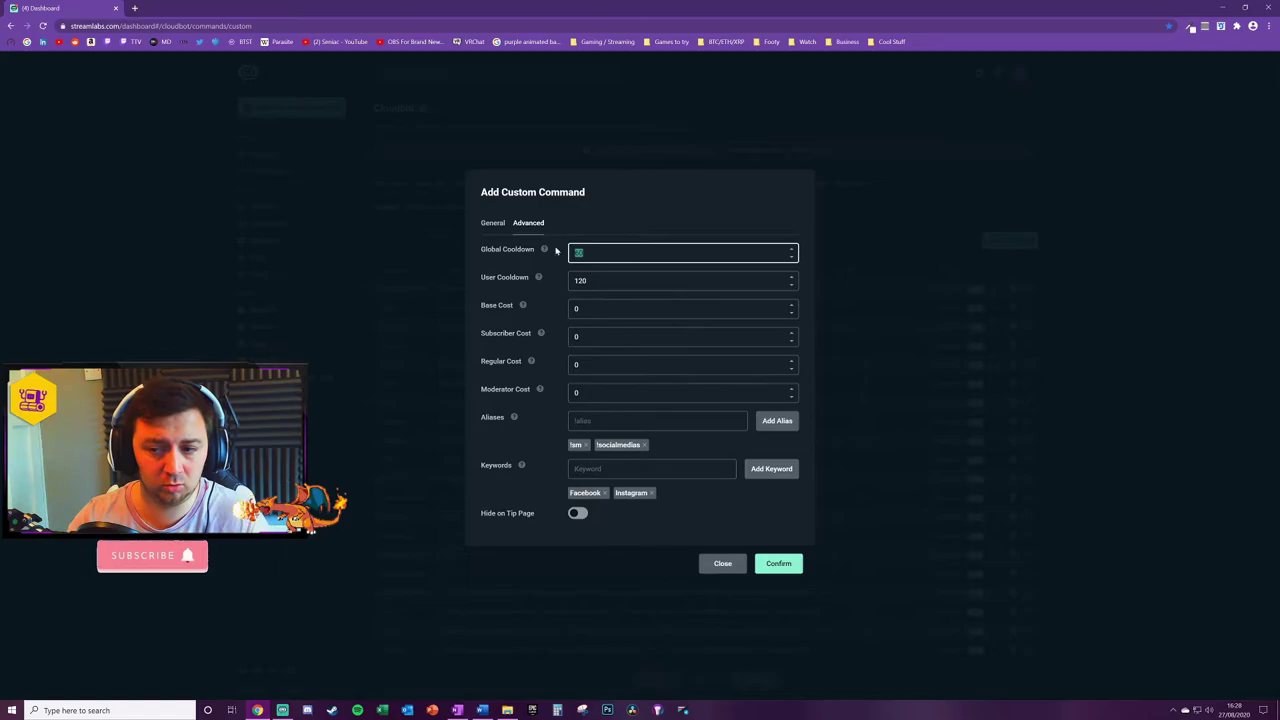
click(514, 513)
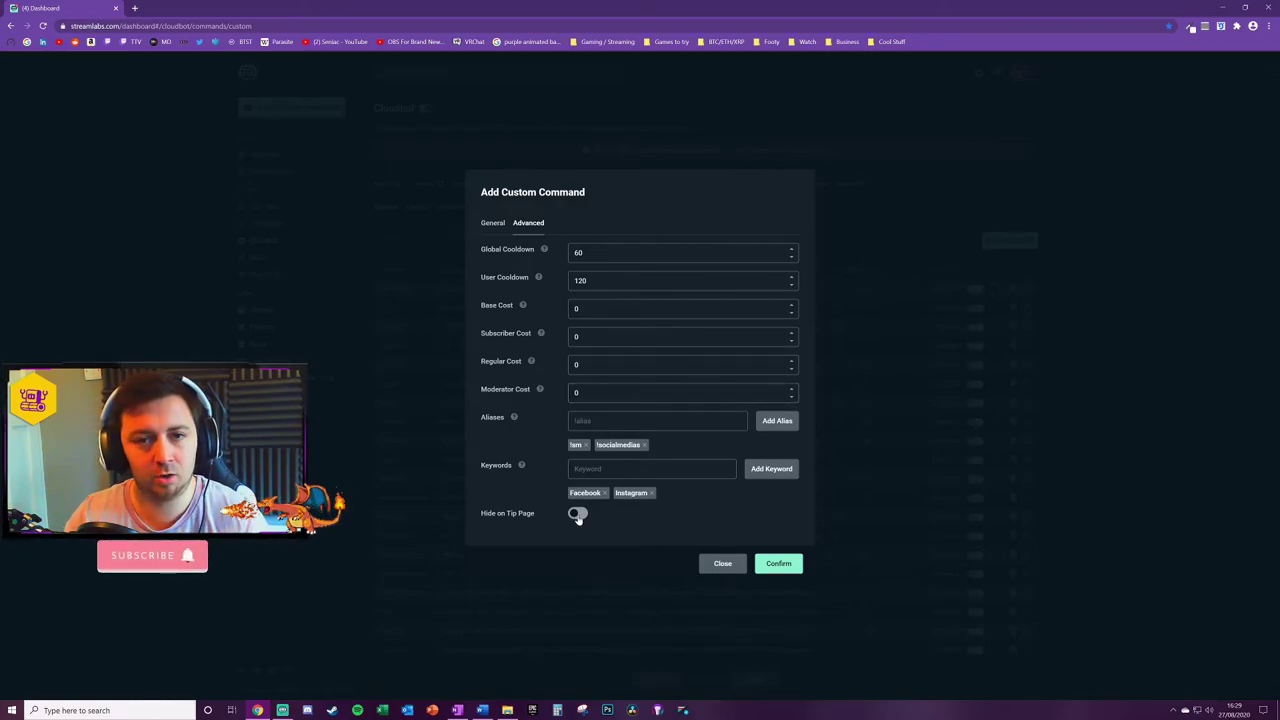
key(ctrl+t)
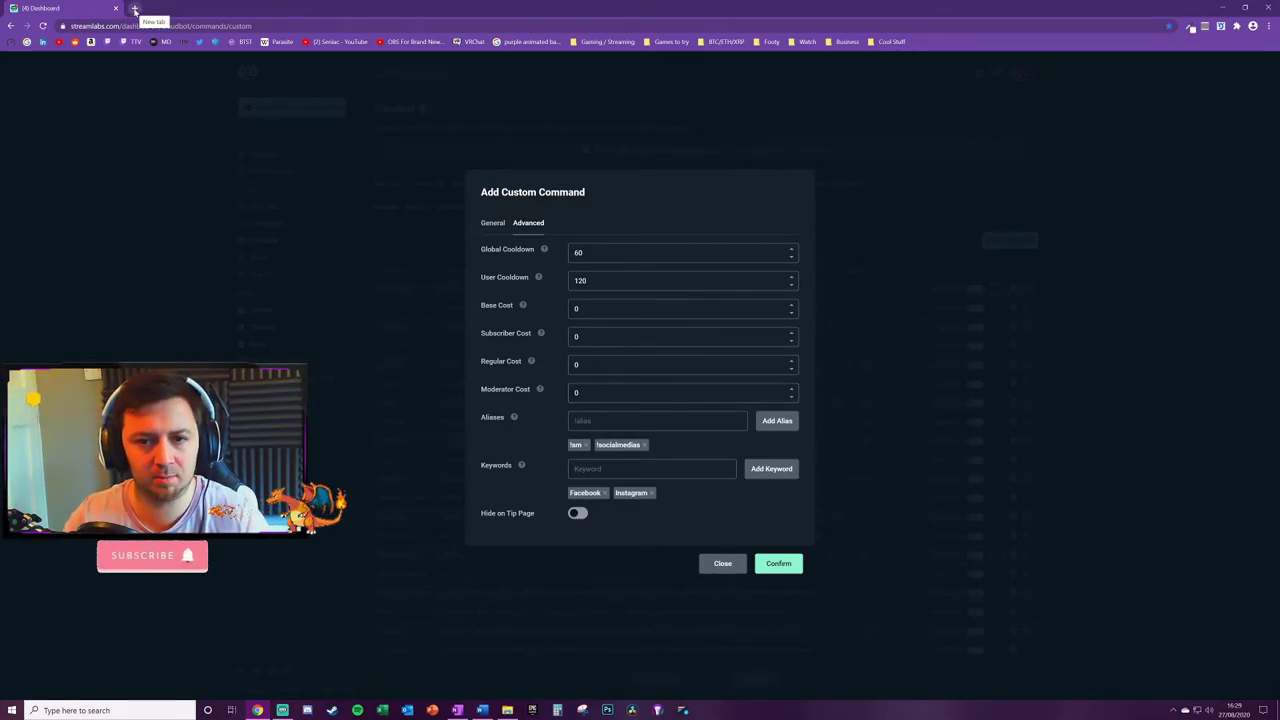
click(605, 41)
click(600, 105)
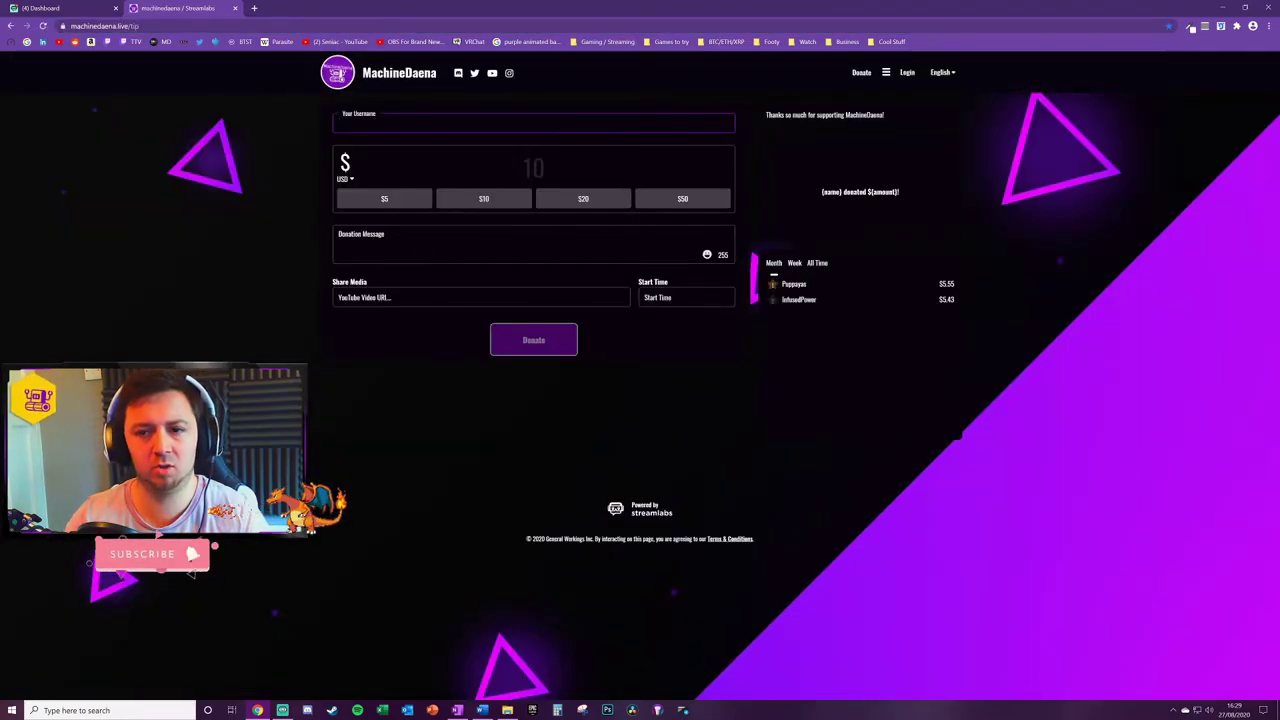
click(886, 72)
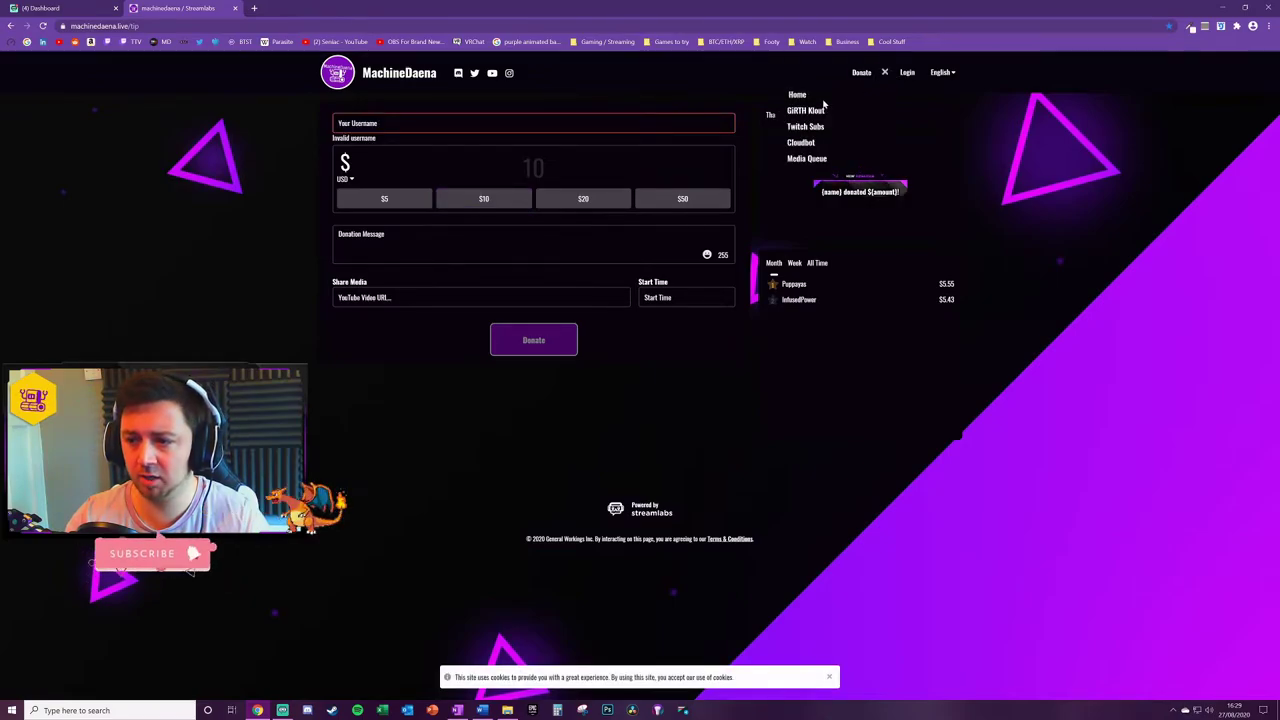
click(802, 143)
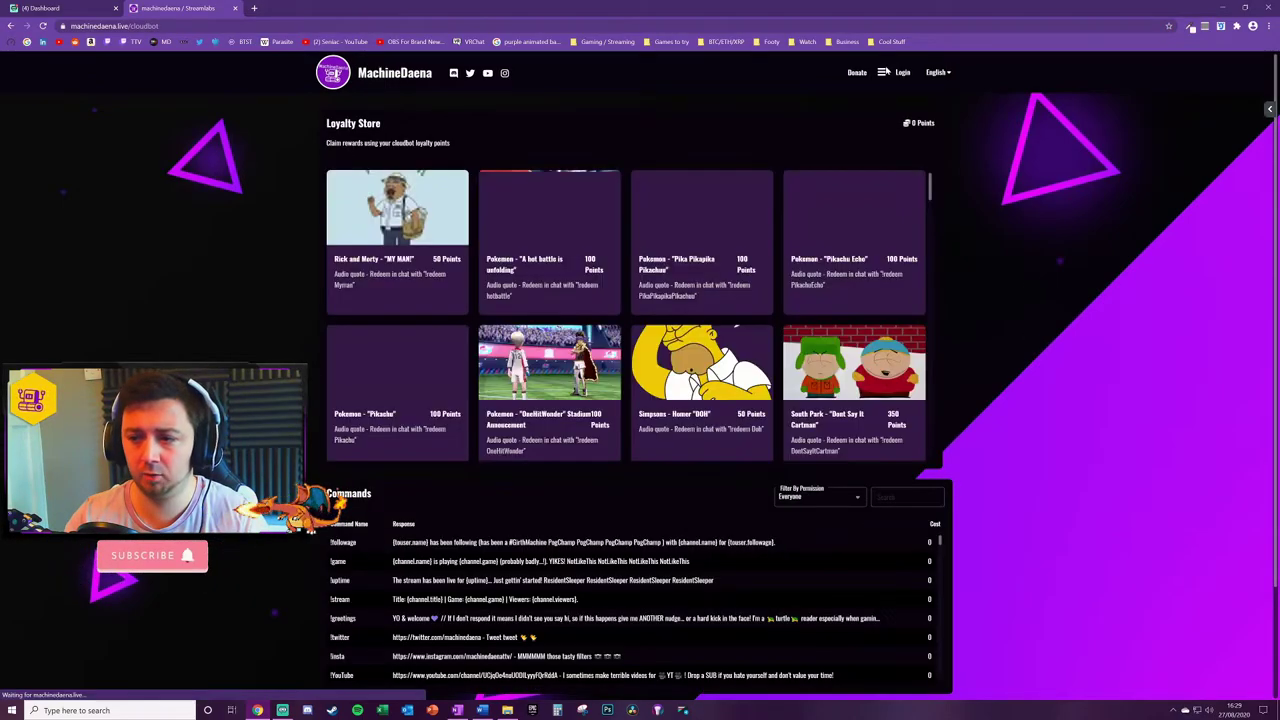
scroll(776, 280, down, 2)
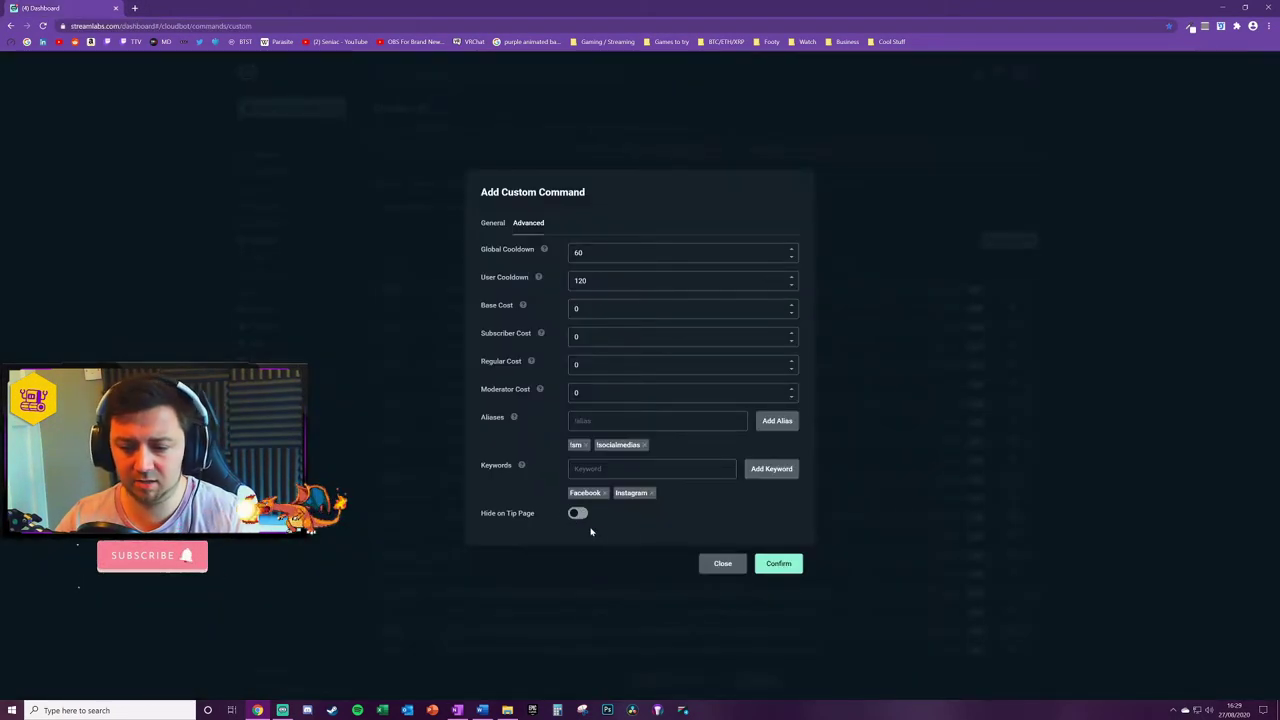
Step: Save the !socialmedia command and filter the custom commands list by "socialmed"
click(778, 564)
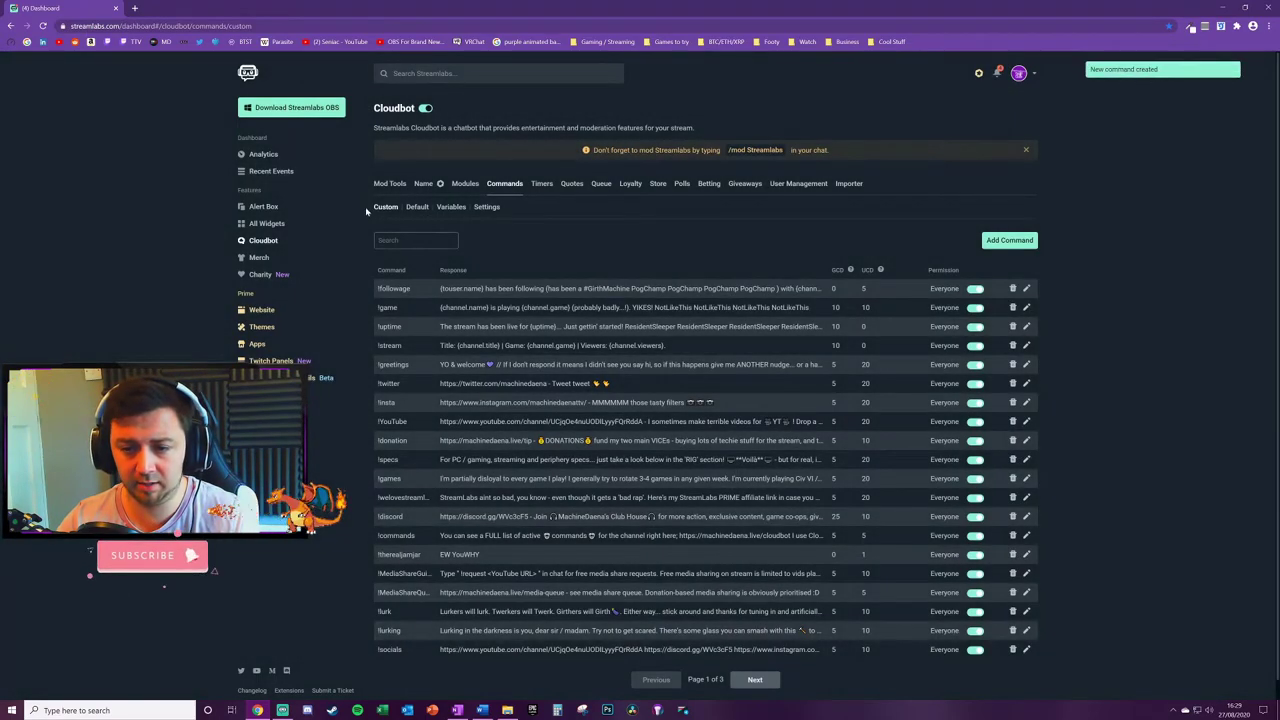
click(395, 240)
text(sea)
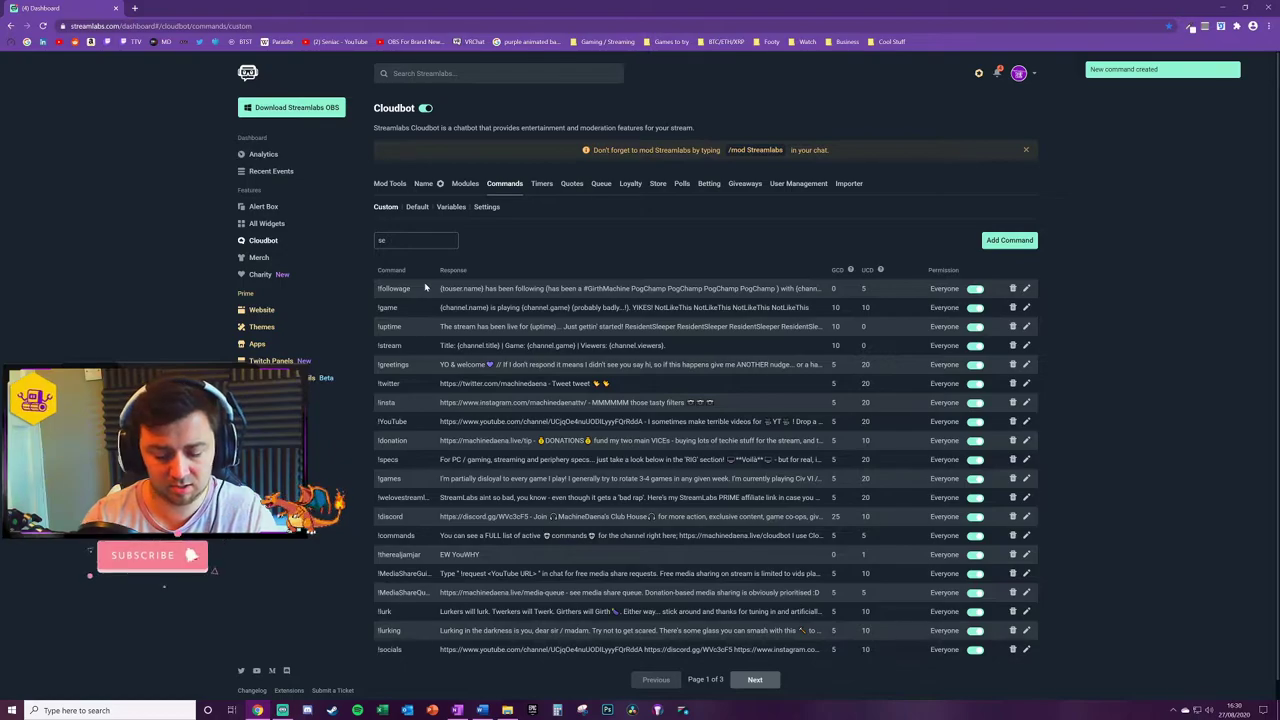
key(BackSpace)
text(ocialmed)
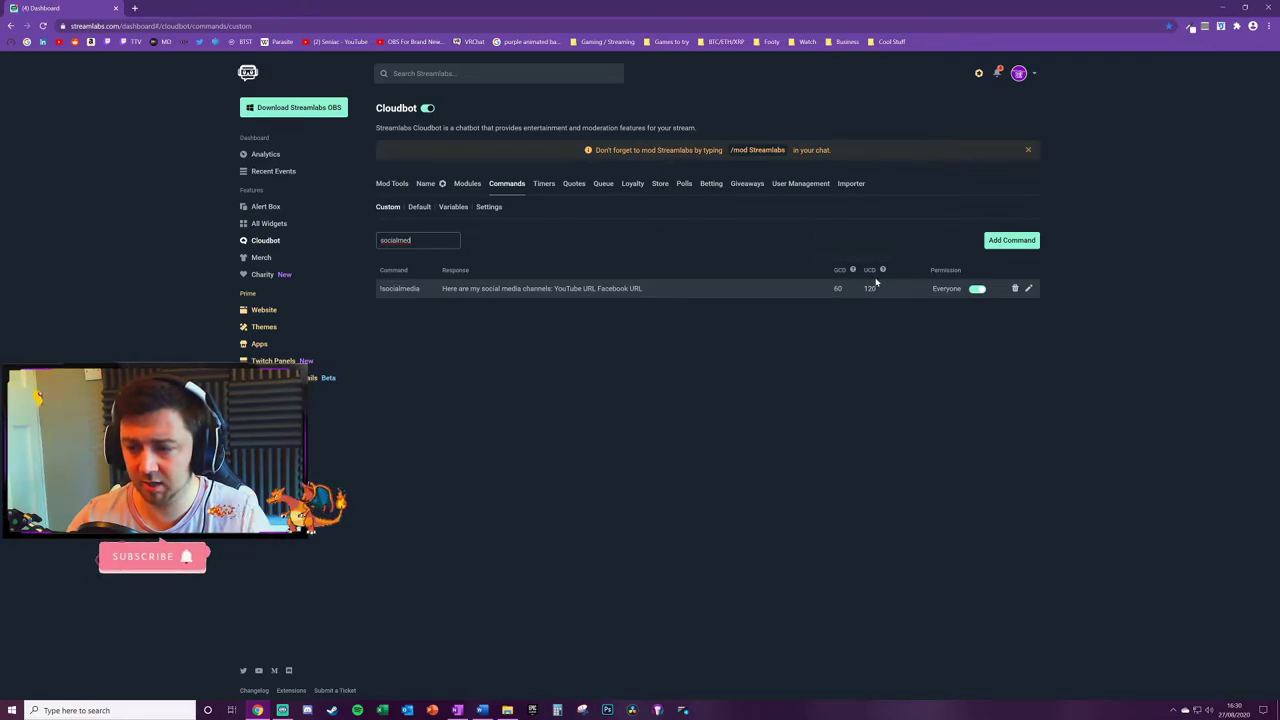
Step: Try switching the !socialmedia command off and on, and shorten the command search to "social"
click(978, 290)
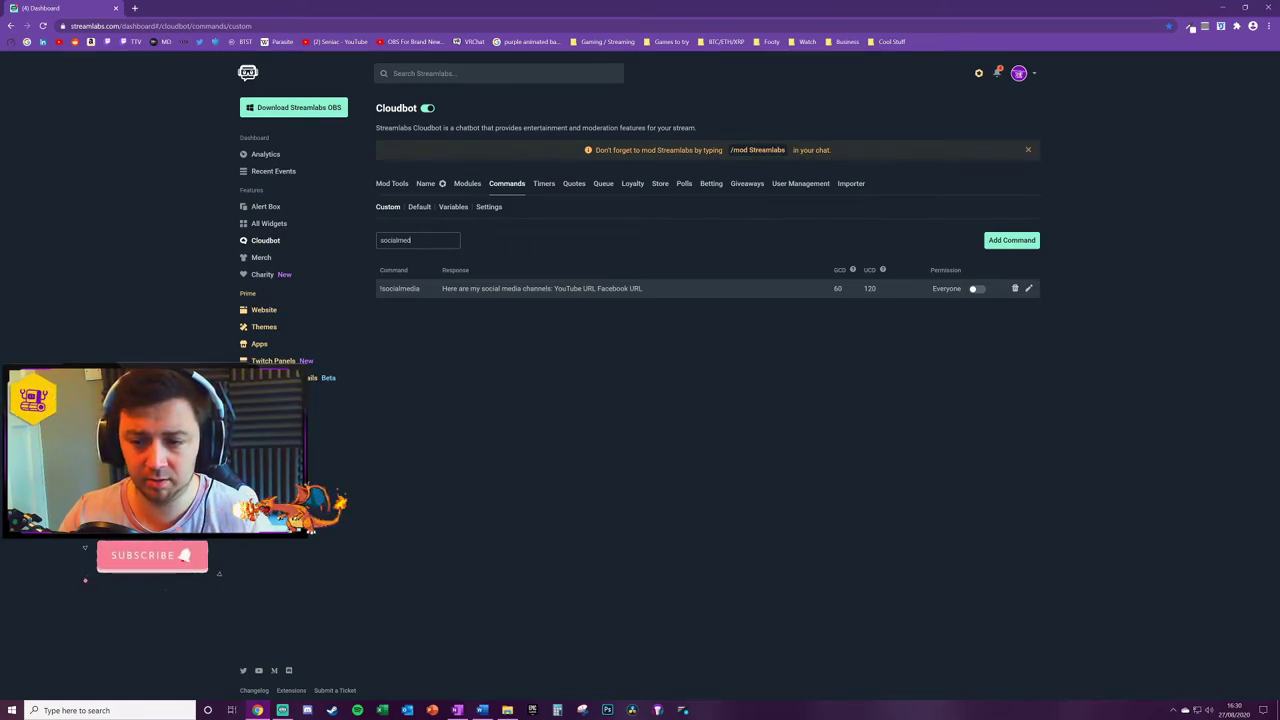
key(BackSpace)
key(BackSpace)
key(BackSpace)
key(BackSpace)
key(BackSpace)
key(BackSpace)
key(BackSpace)
key(BackSpace)
key(BackSpace)
Step: Open the channel's Twitch page in a new tab, send !socialmedia in the stream chat and check the bot's reply
click(135, 8)
click(134, 43)
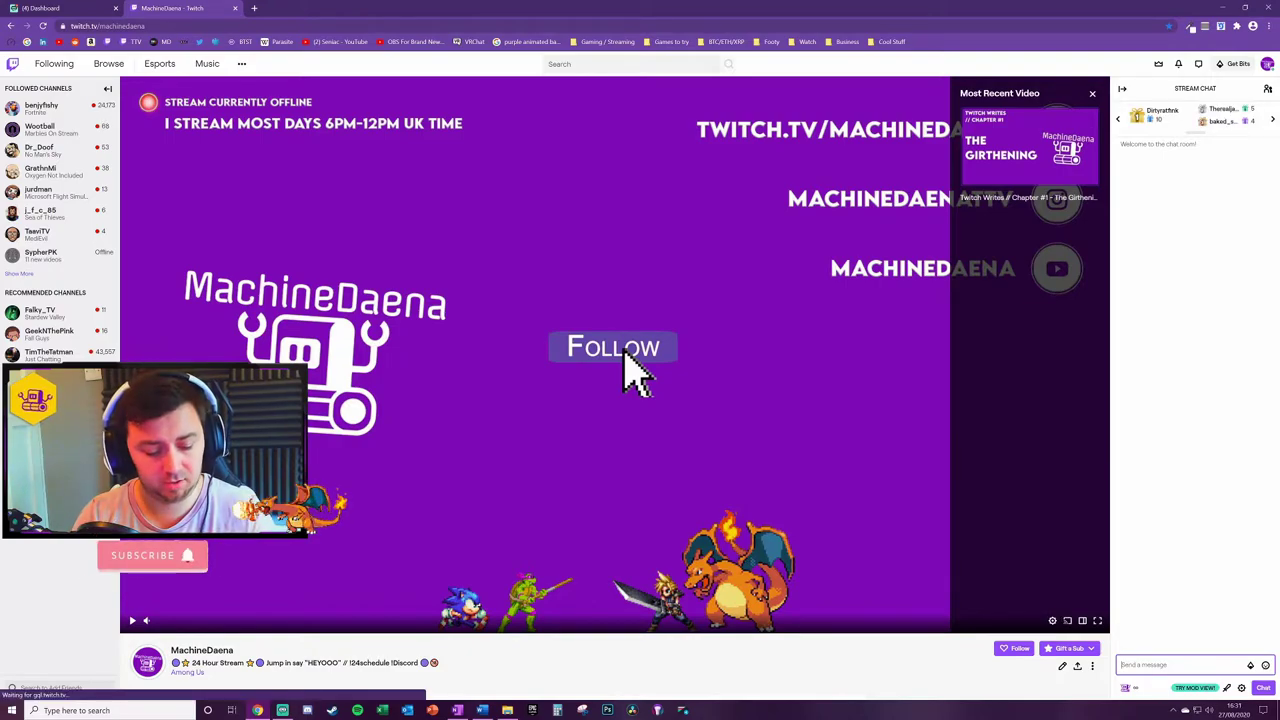
text(!socialmedia)
key(Return)
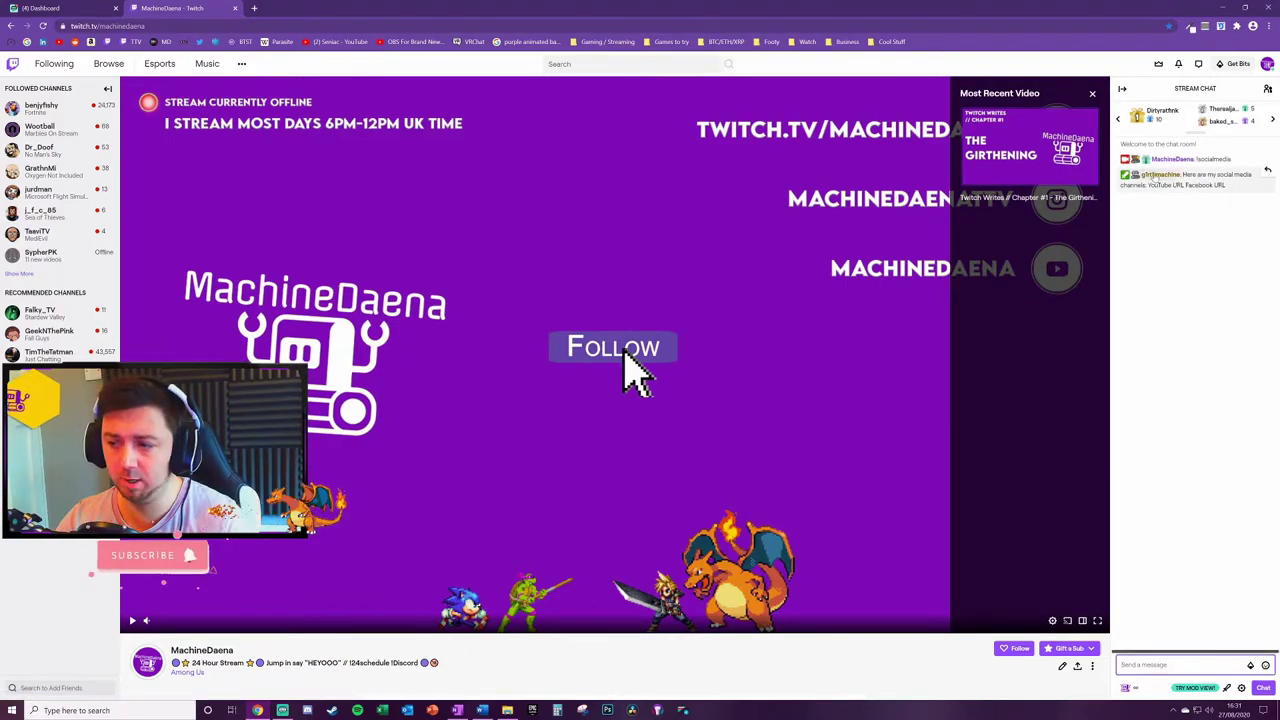
drag(1183, 174, 1251, 174)
drag(1124, 185, 1218, 185)
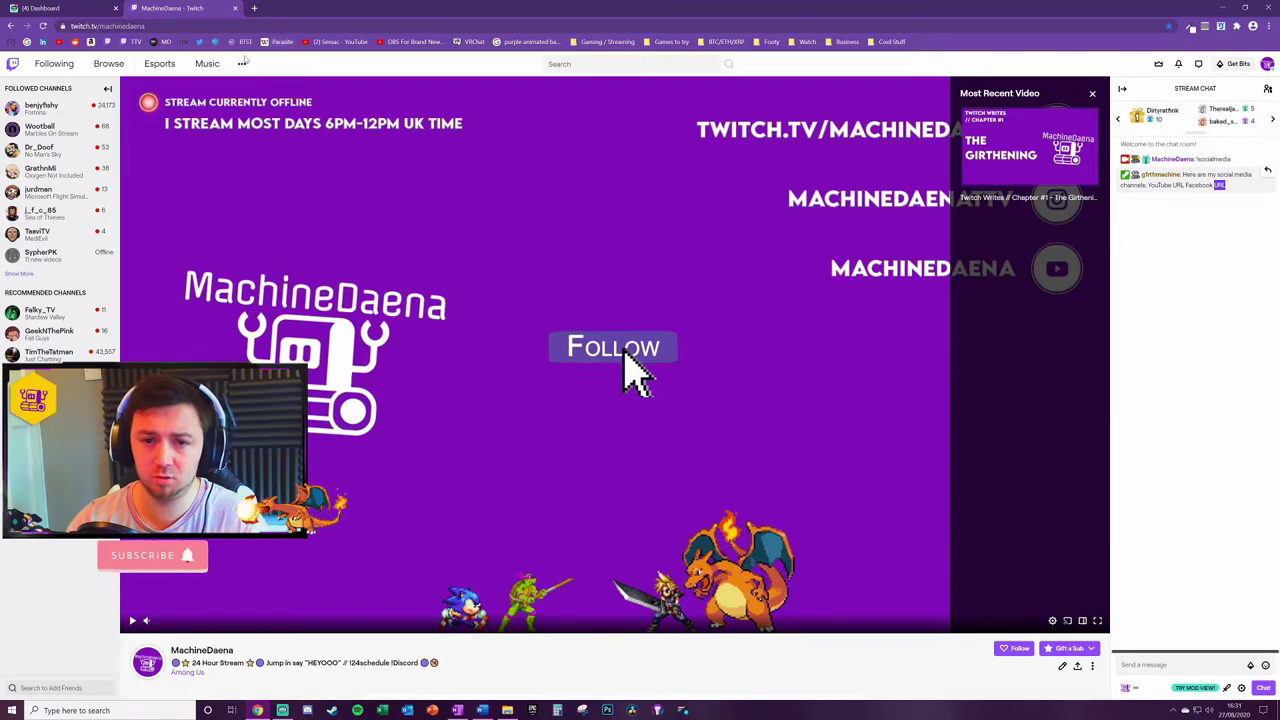
Step: Return to the Cloudbot custom commands and search them for "commands" to find the !commands entry
click(68, 10)
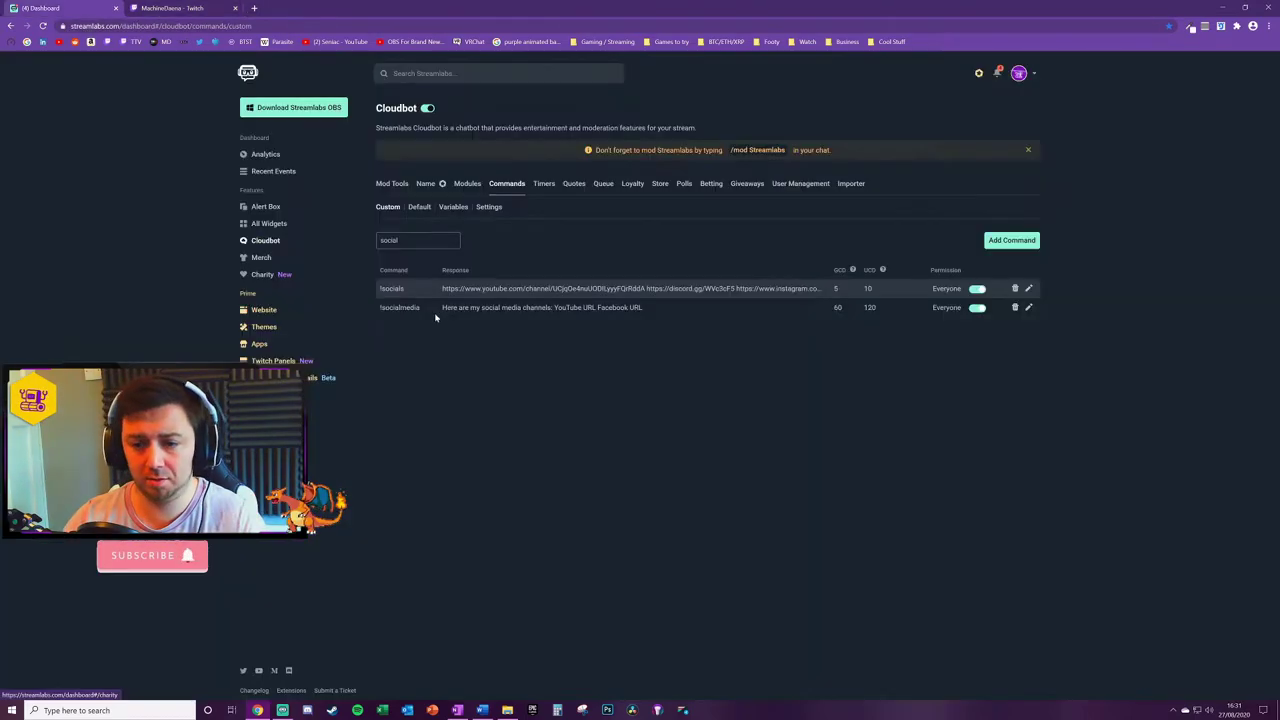
text(commands)
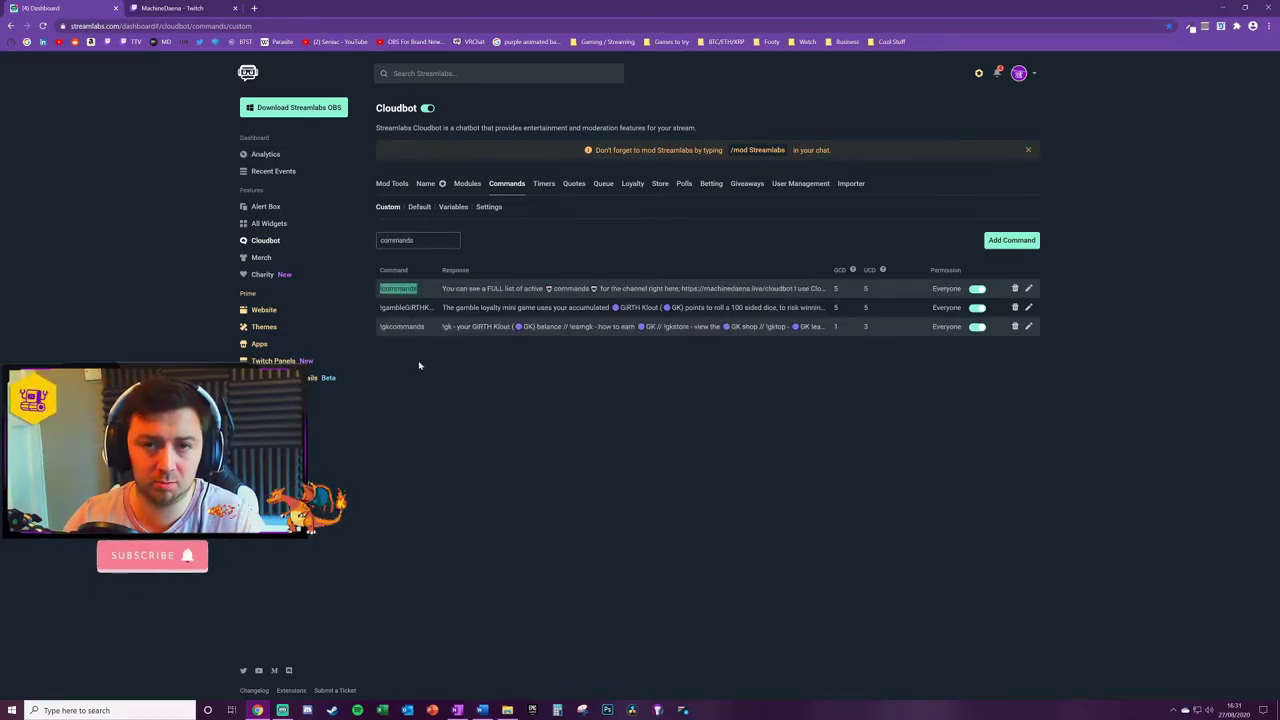
click(393, 285)
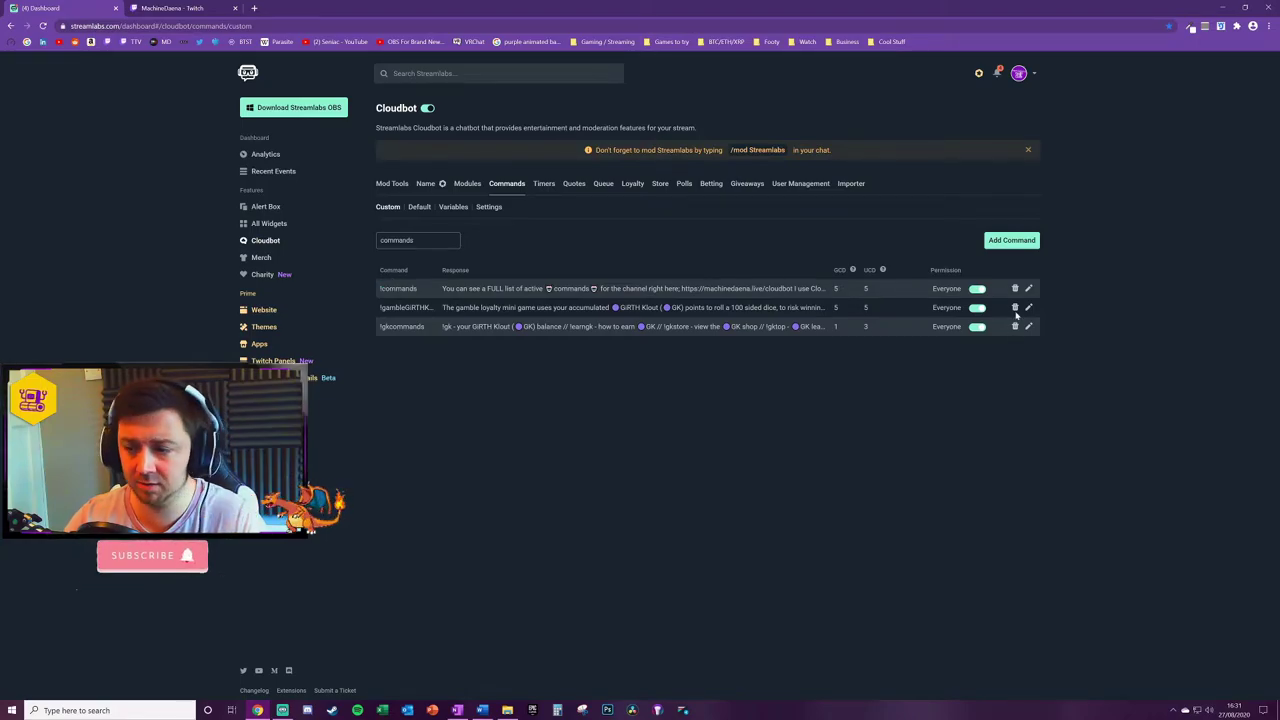
Step: Switch back to the Twitch channel and test the !commands command in the stream chat
click(208, 12)
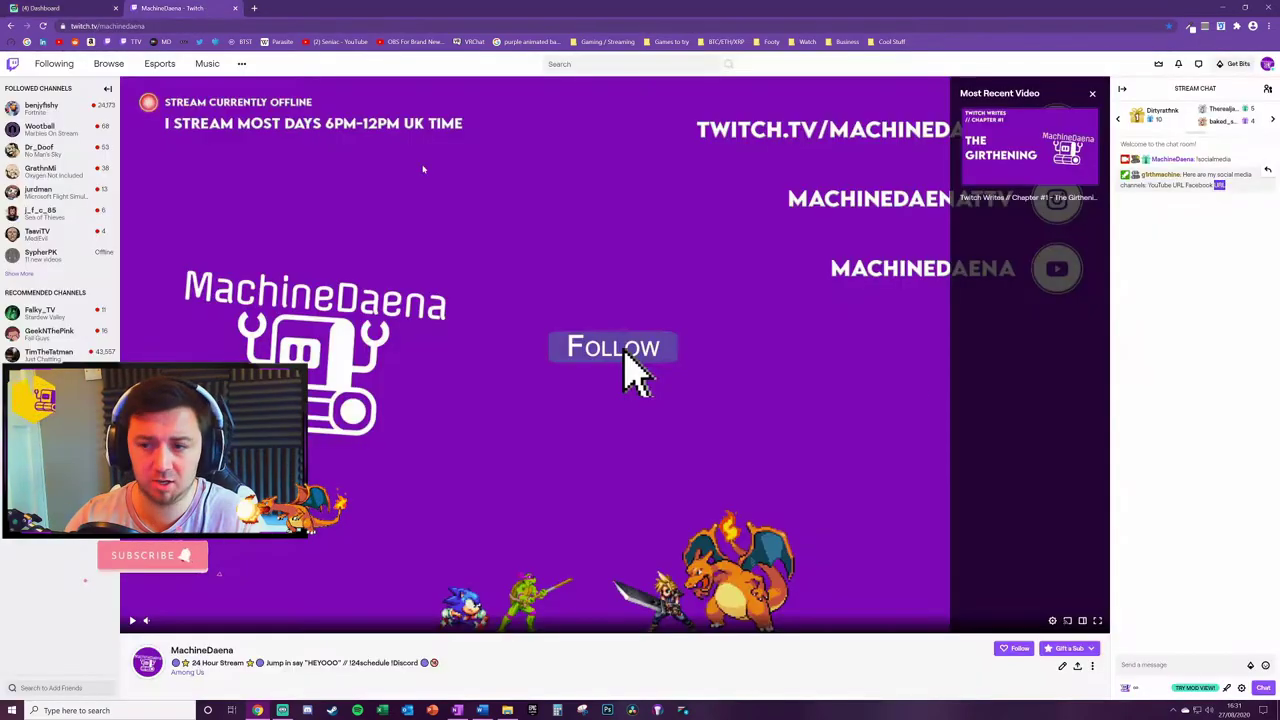
click(1180, 665)
text(!)
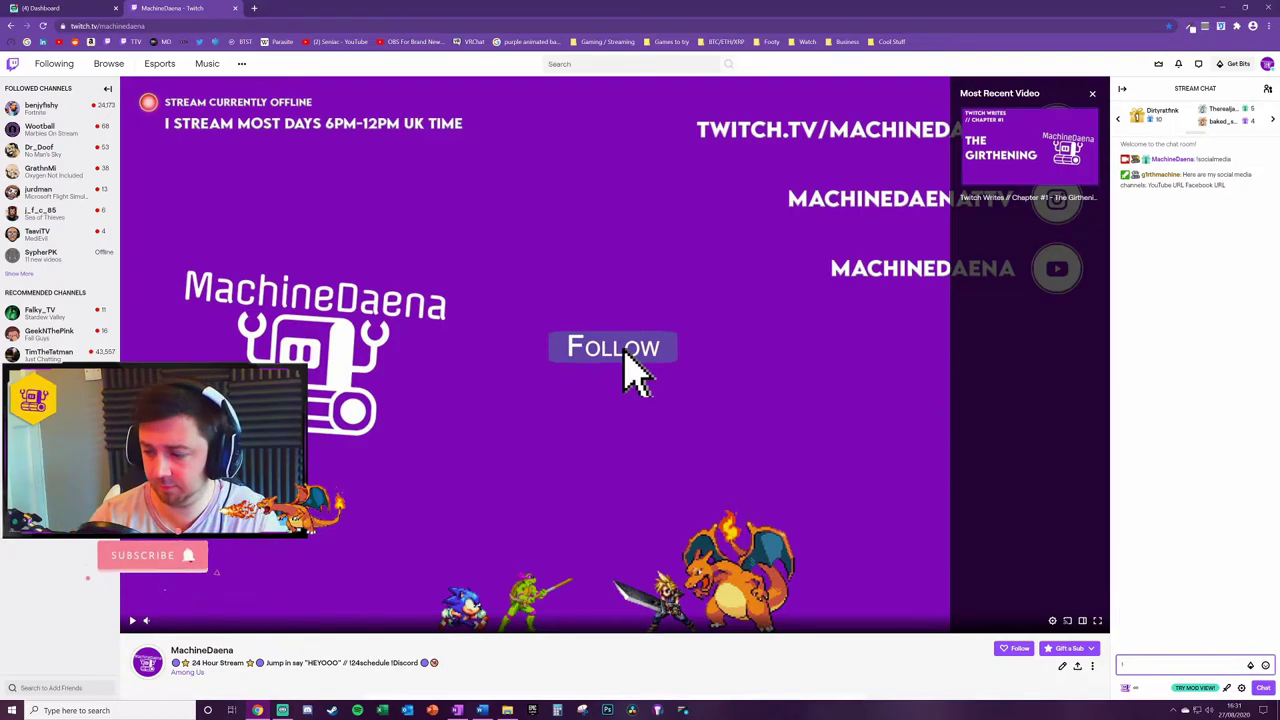
text(commands)
key(Return)
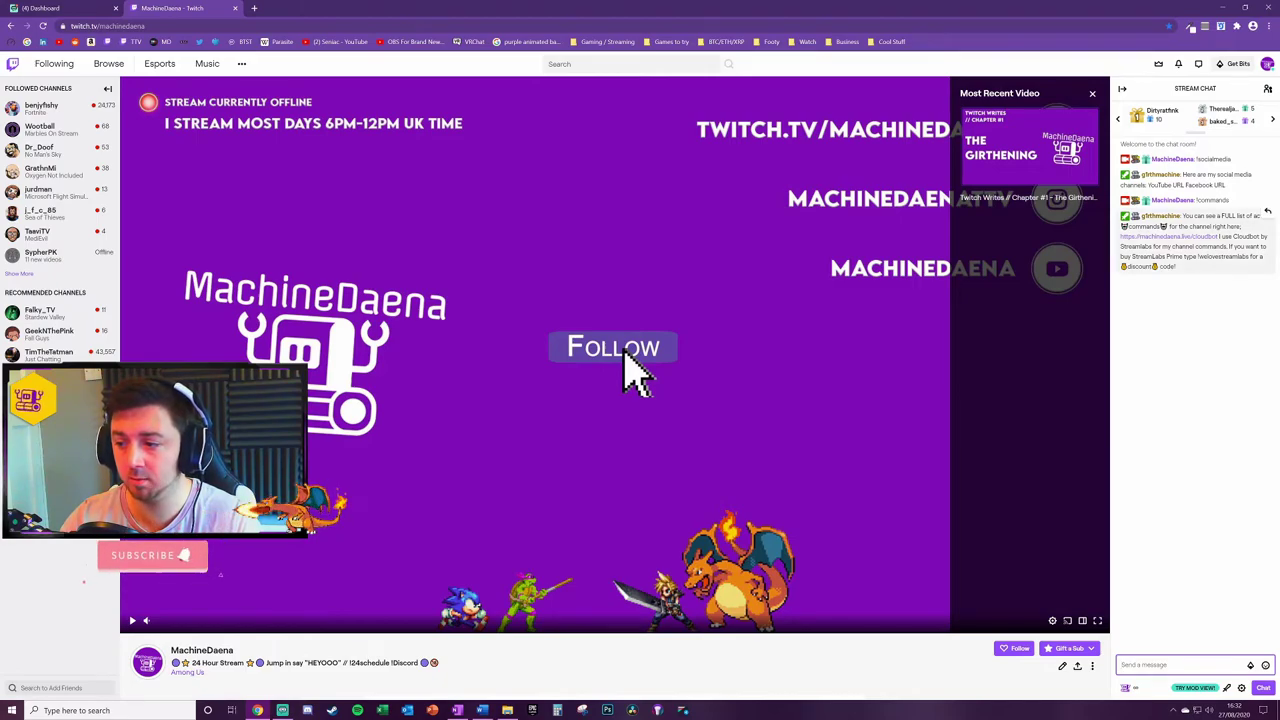
click(625, 362)
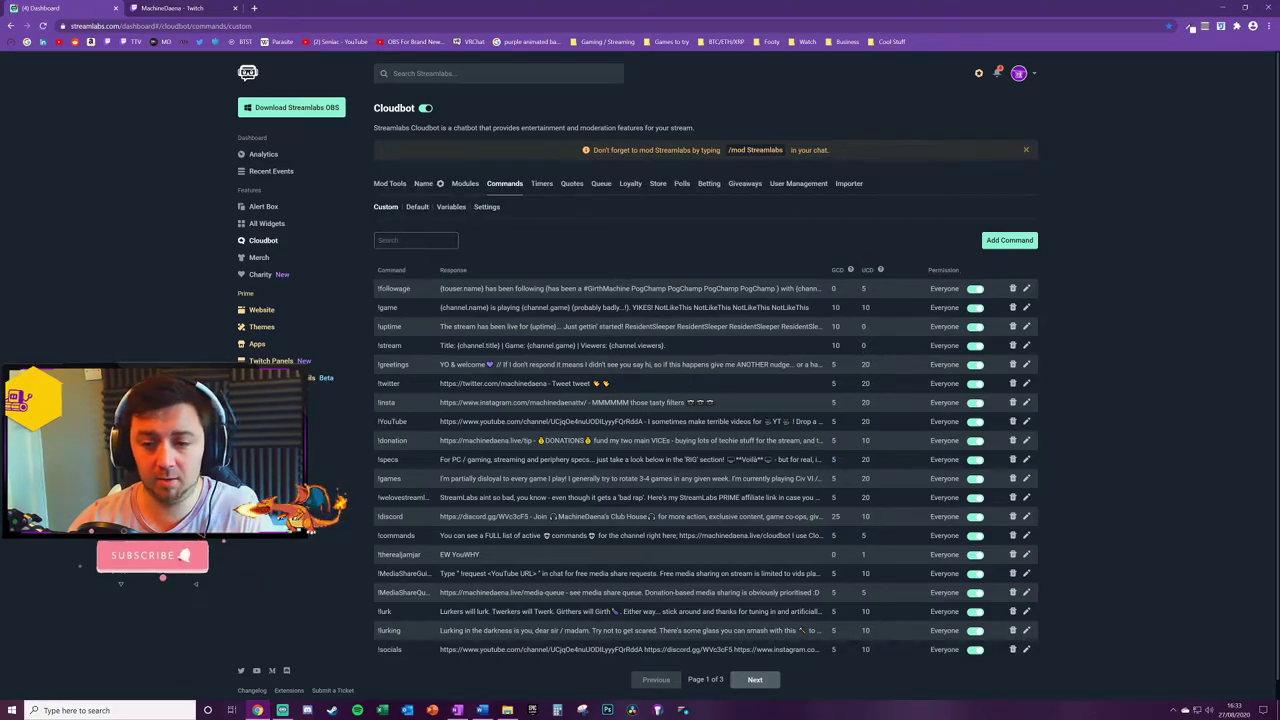
Step: Open the !followage command for editing and examine its response text, including the {channel.name} and {touser.followage} variables
click(1026, 288)
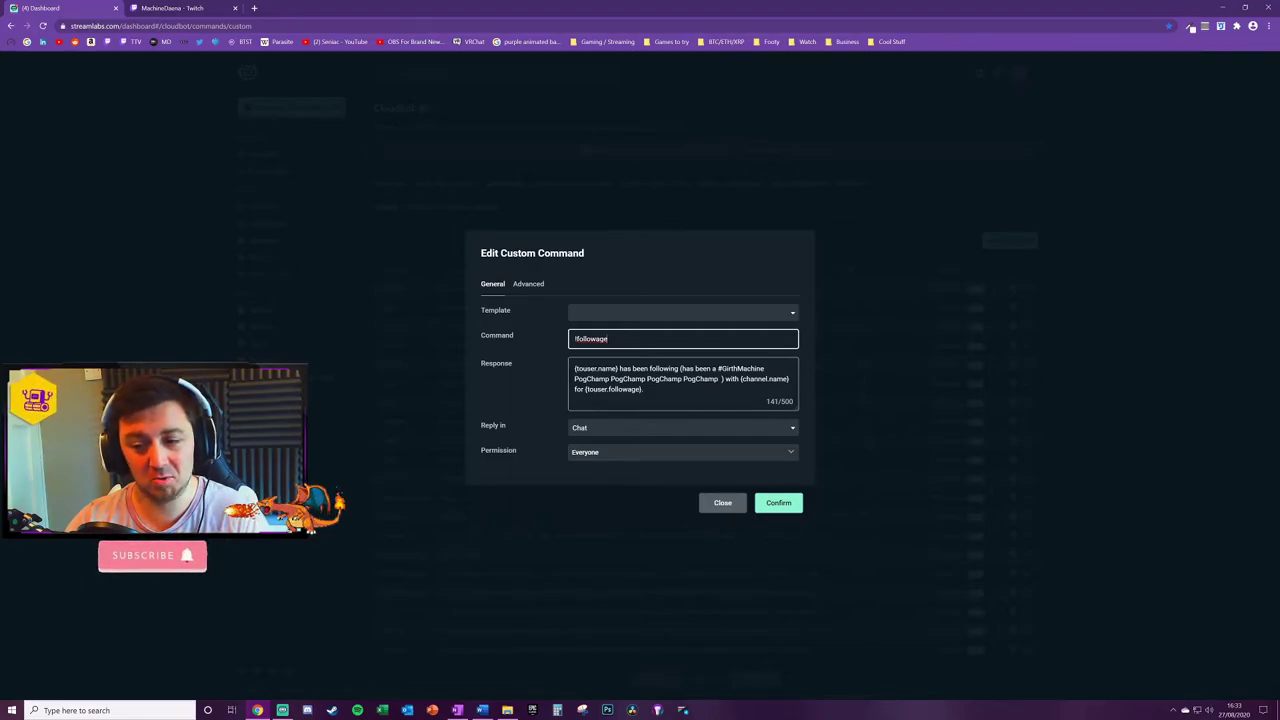
drag(721, 379, 688, 379)
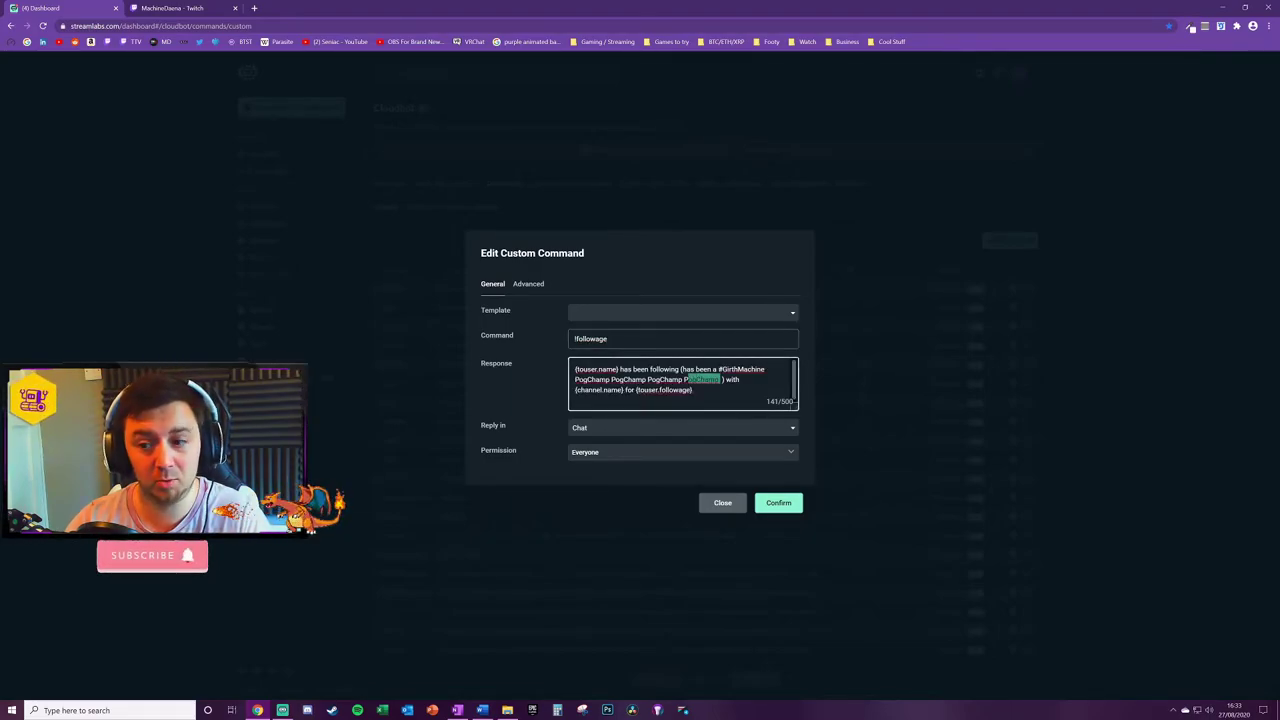
click(693, 390)
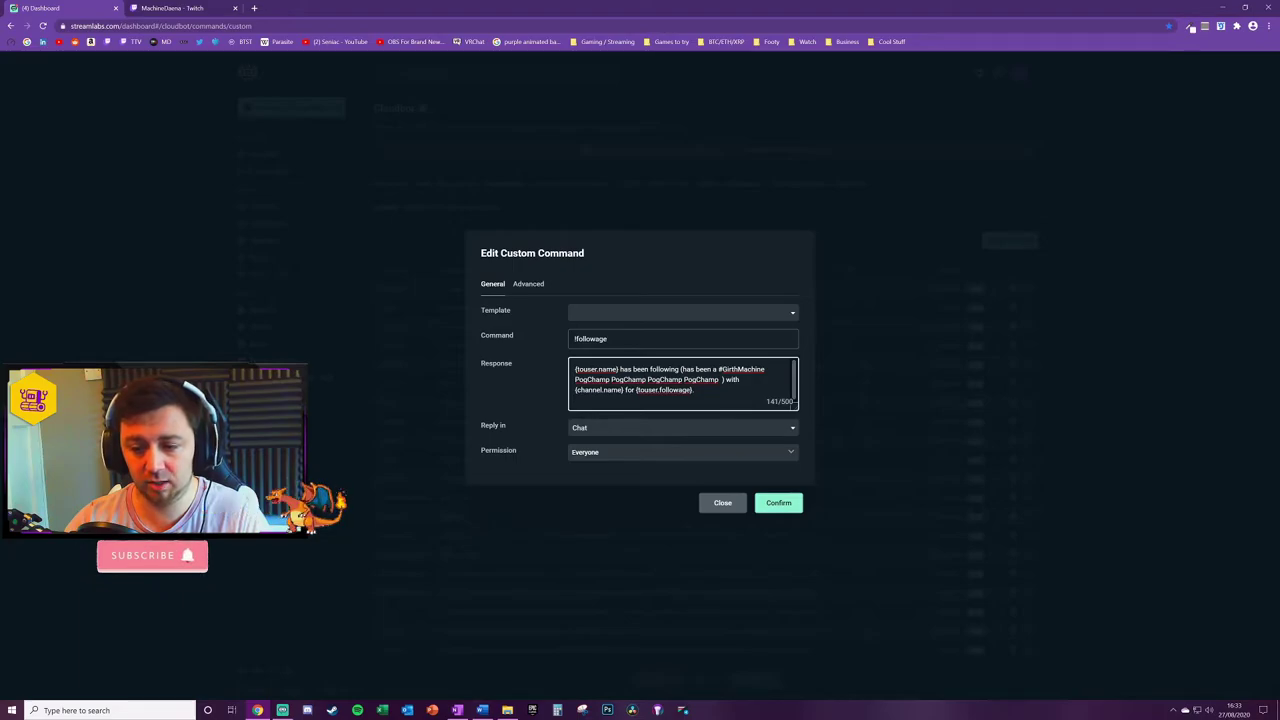
drag(624, 390, 691, 390)
click(638, 389)
click(693, 390)
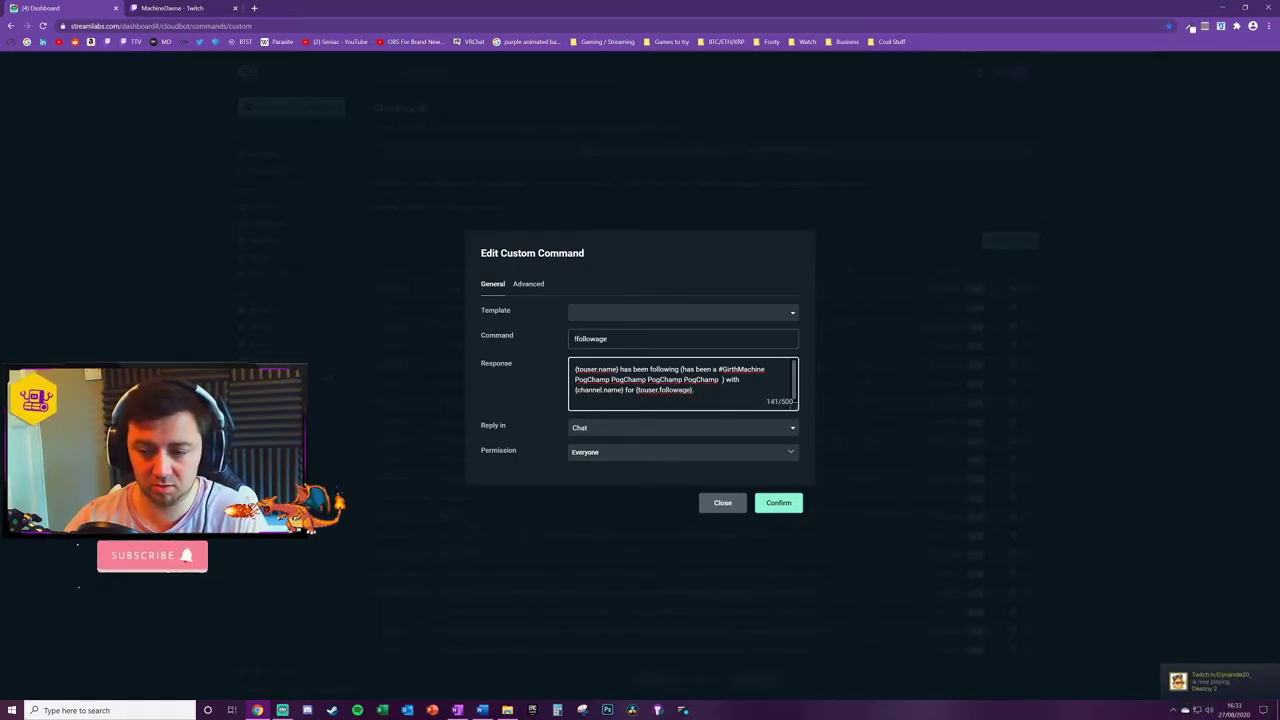
Step: Leave the !followage editor and review the !twitter, !YouTube and !specs entries in the custom commands list
click(406, 304)
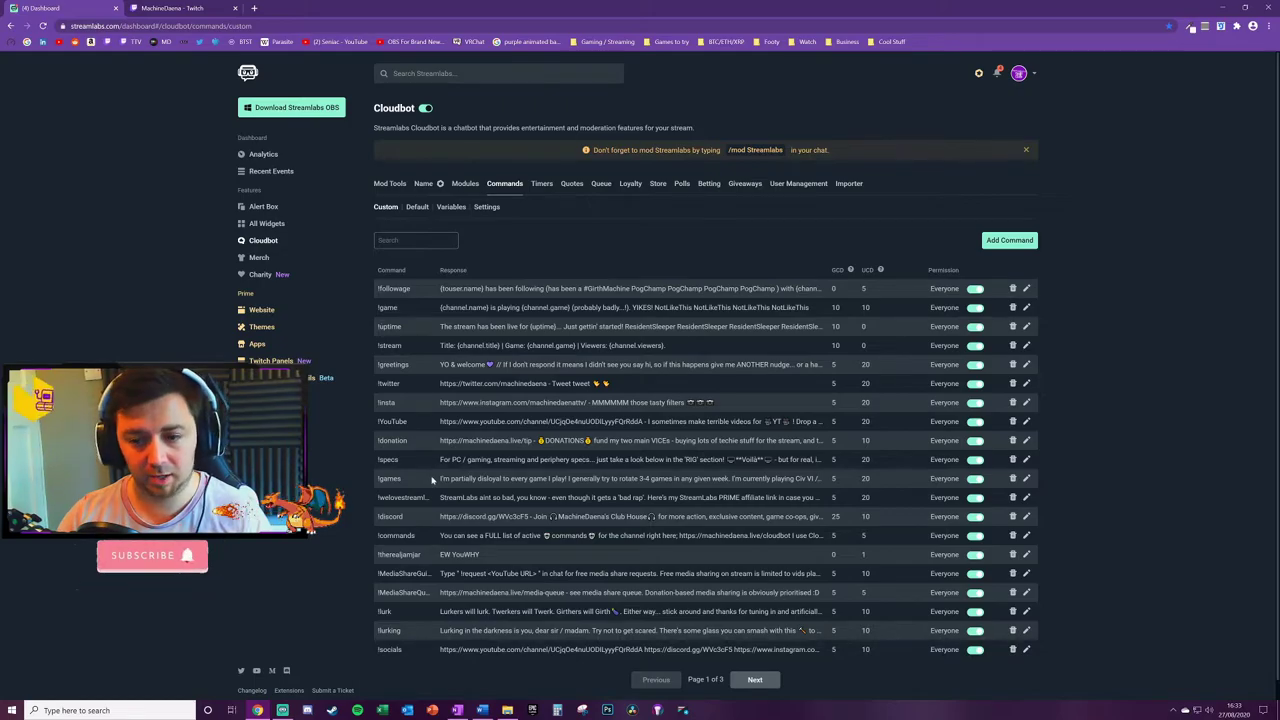
drag(374, 384, 351, 420)
click(410, 388)
click(351, 420)
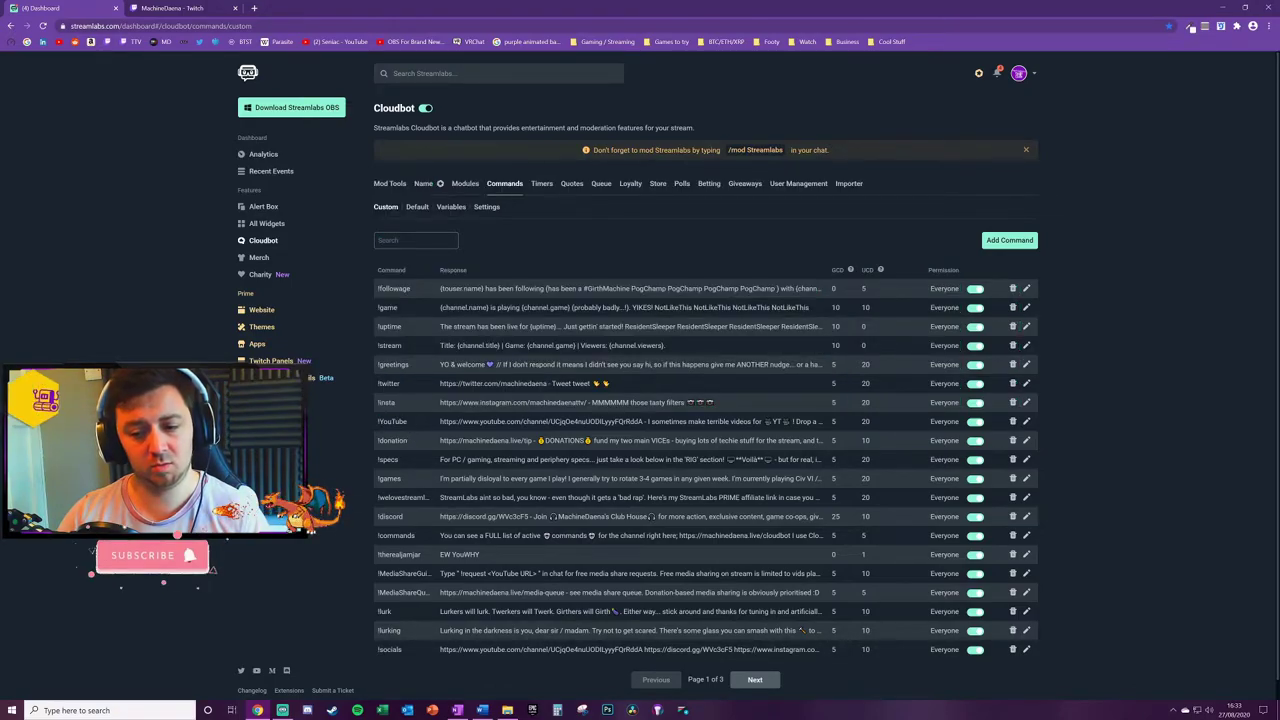
drag(351, 421, 404, 426)
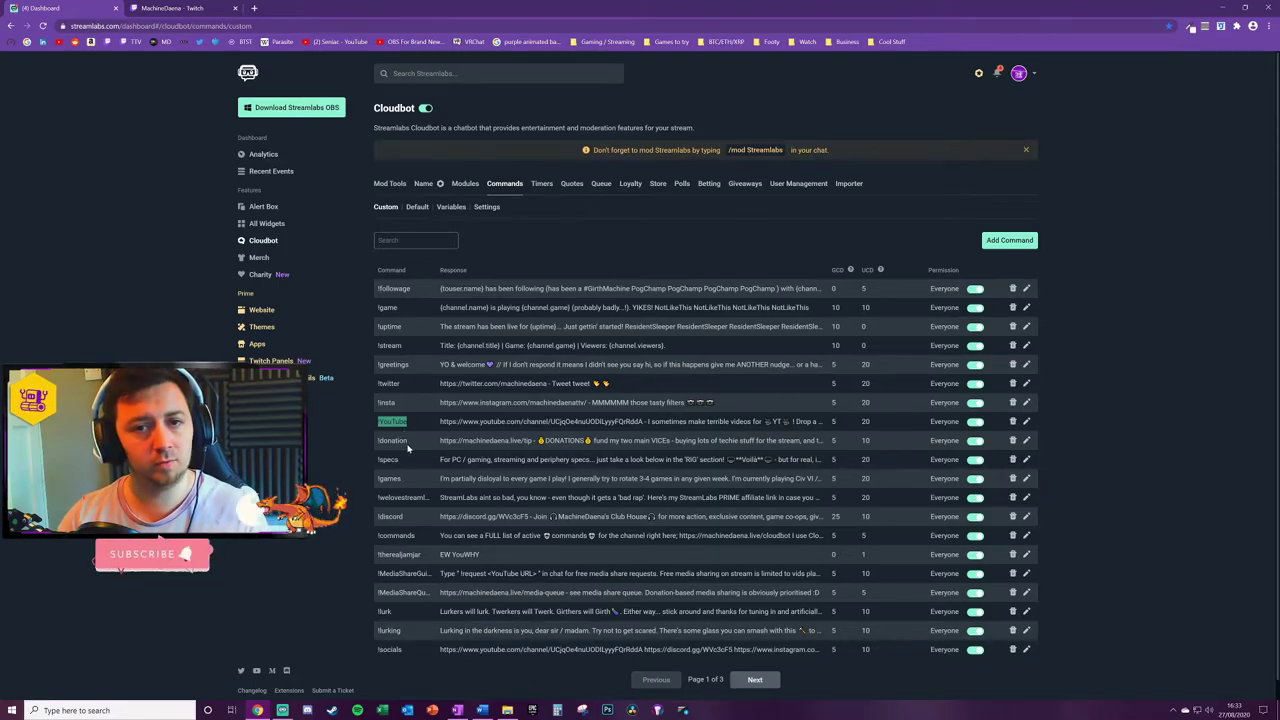
drag(403, 461, 376, 464)
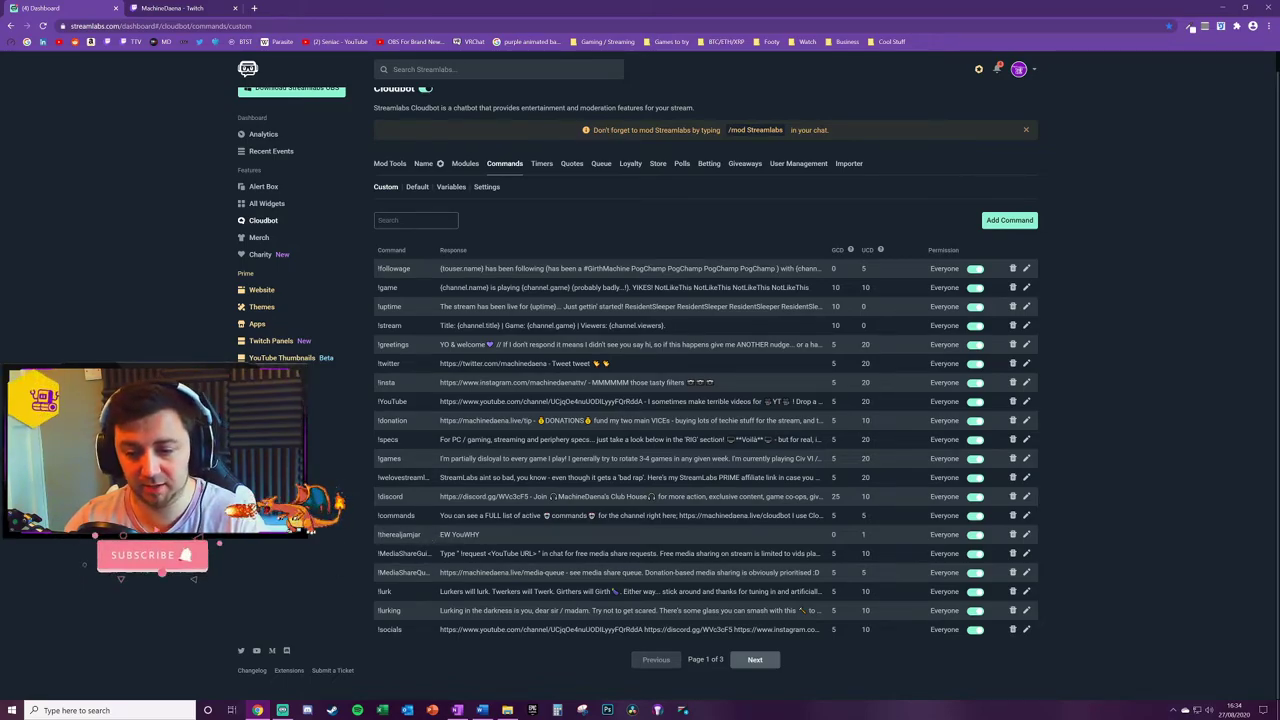
Step: Open the custom command that replies "EW YouWHY", examine its command name and response text, and close it without changes
click(1026, 534)
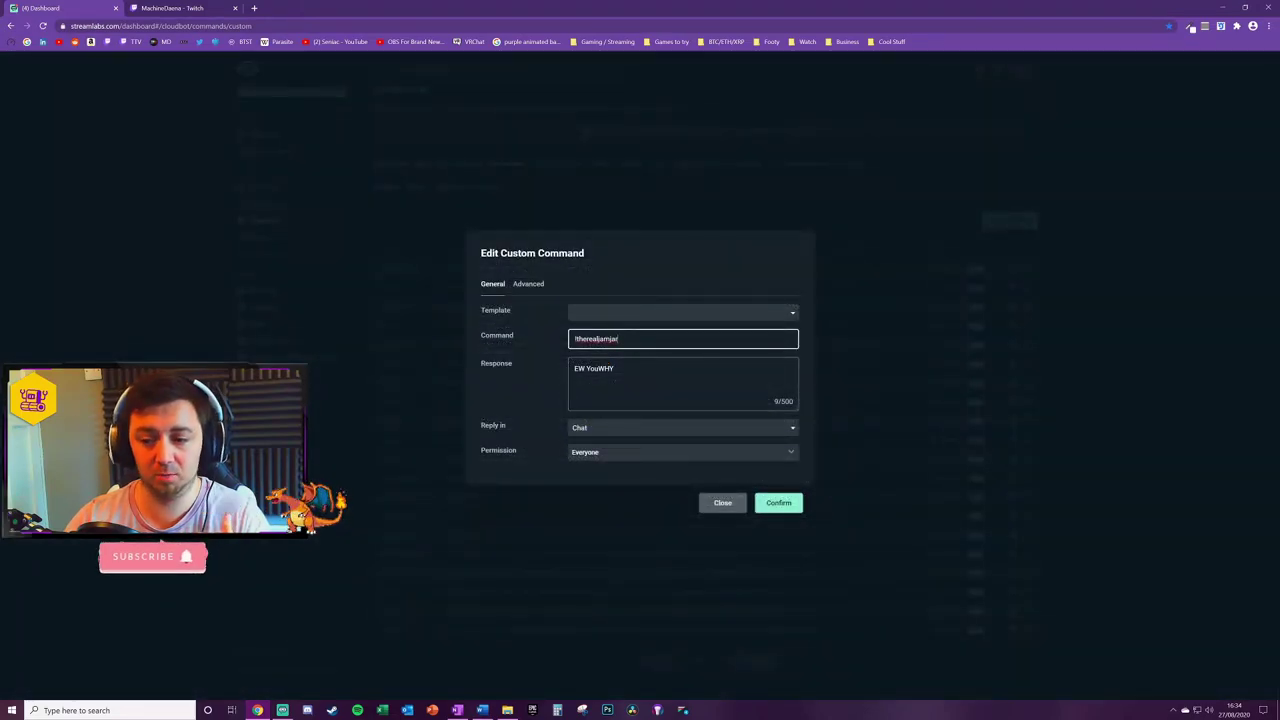
key(ctrl+a)
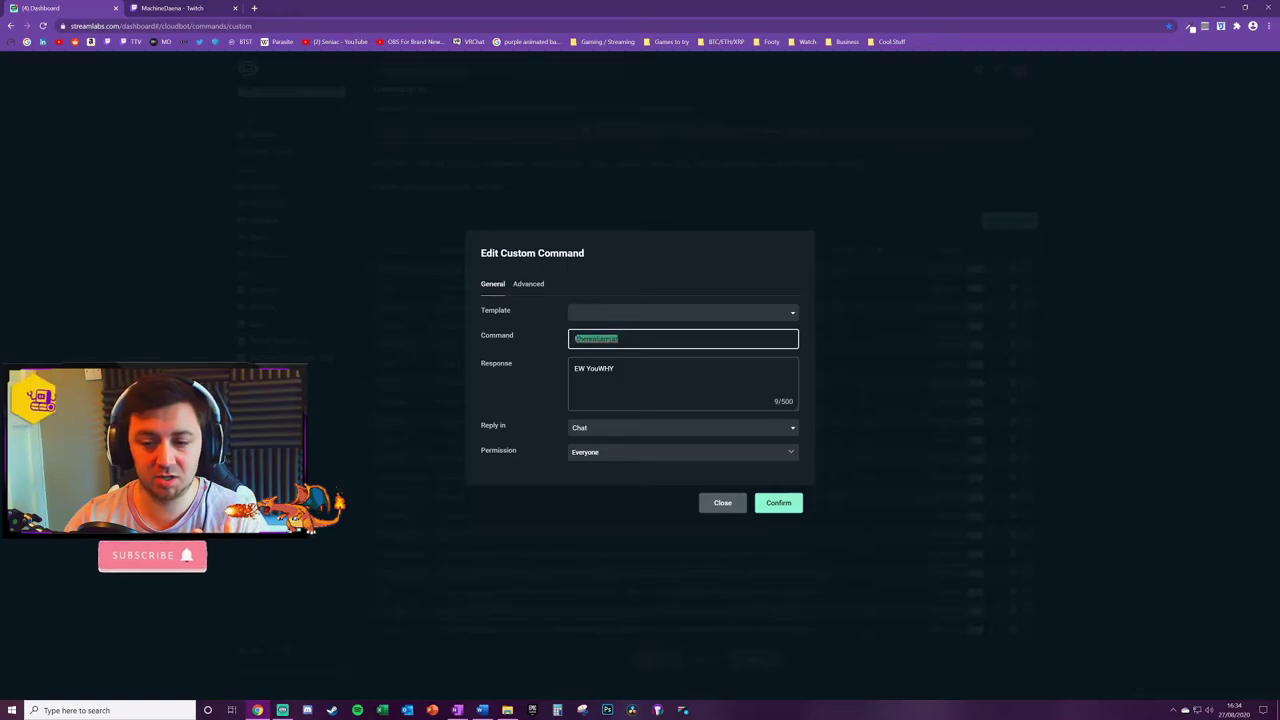
click(619, 339)
key(ctrl+a)
click(619, 339)
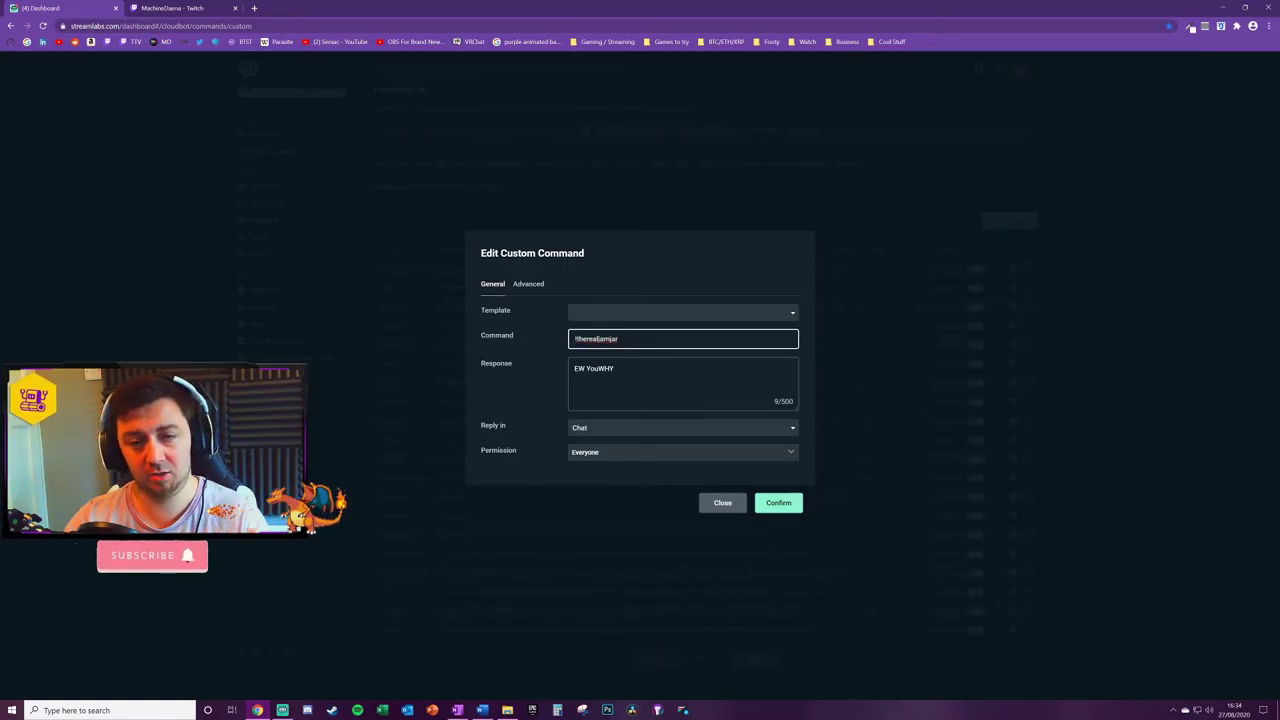
key(Tab)
key(End)
drag(576, 369, 613, 369)
click(613, 369)
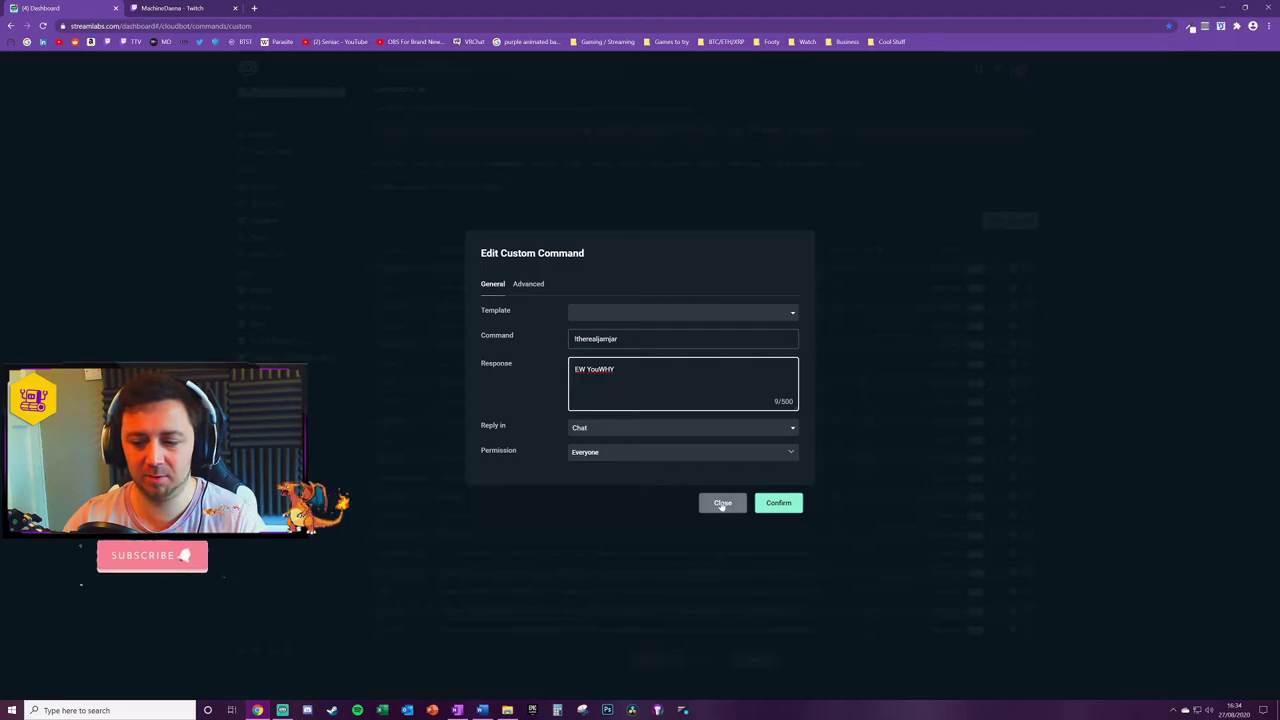
click(722, 503)
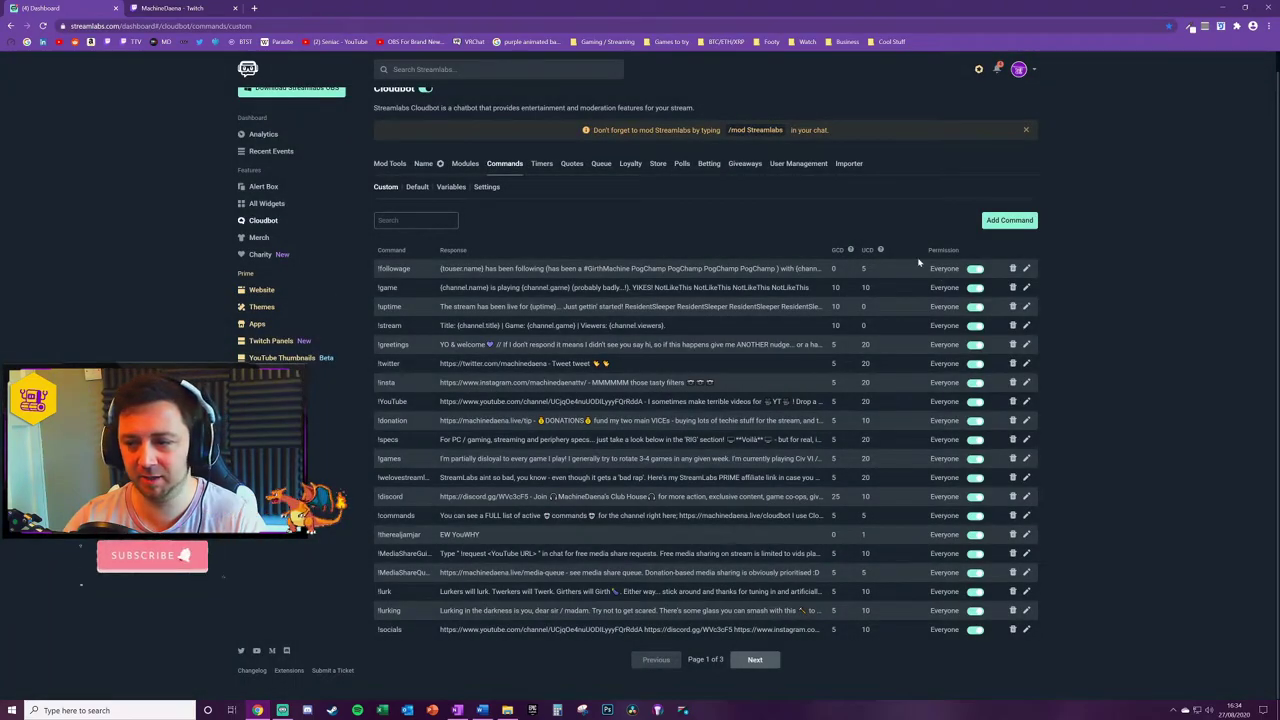
click(1009, 220)
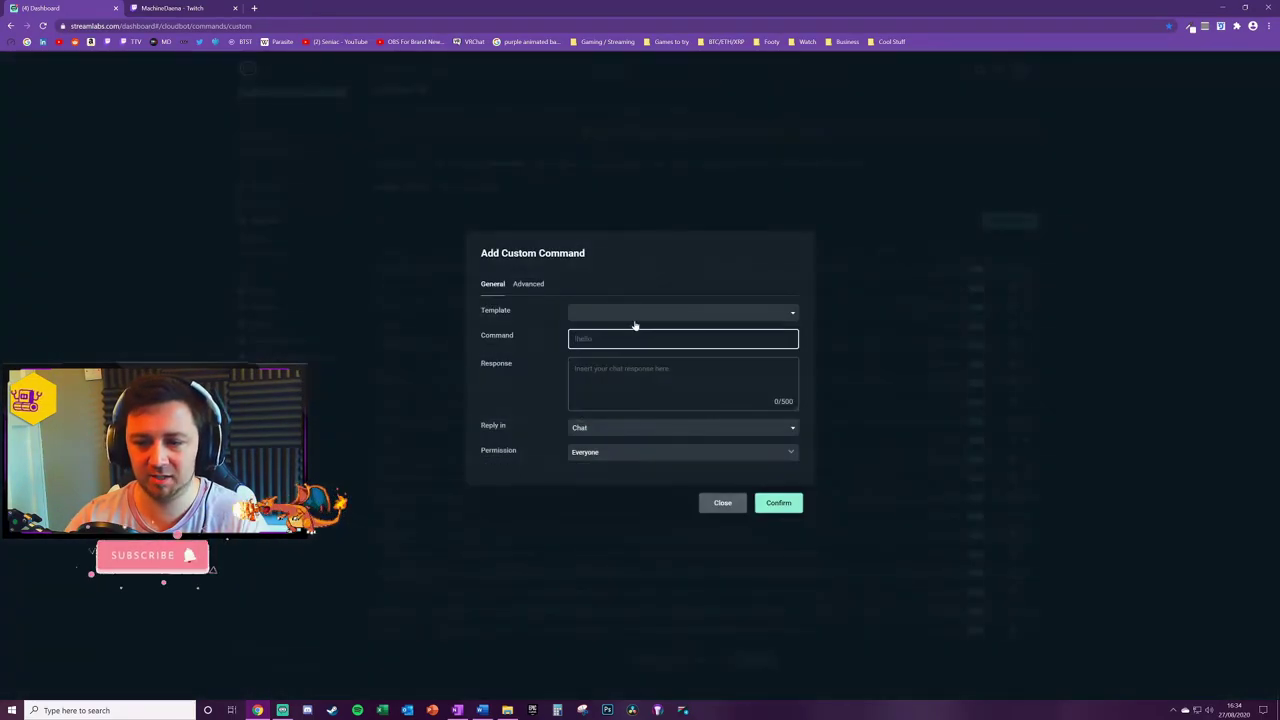
text(!MachineDaena)
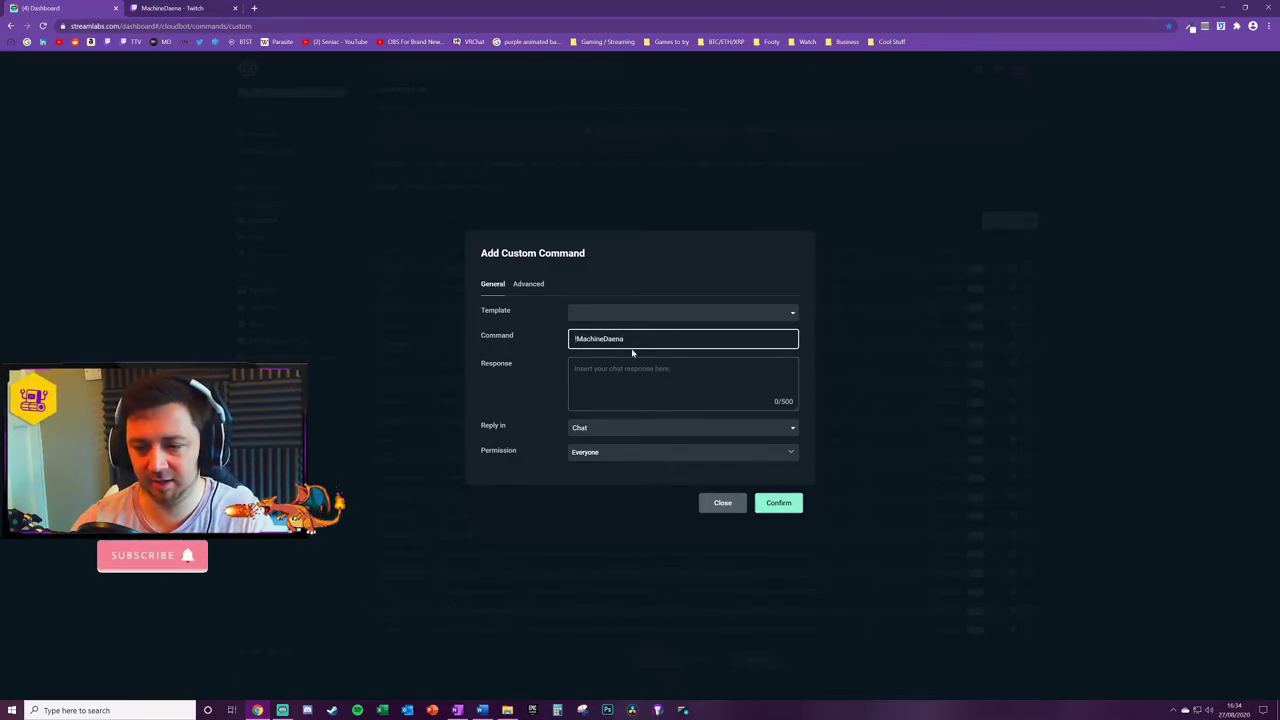
key(Tab)
text(is i)
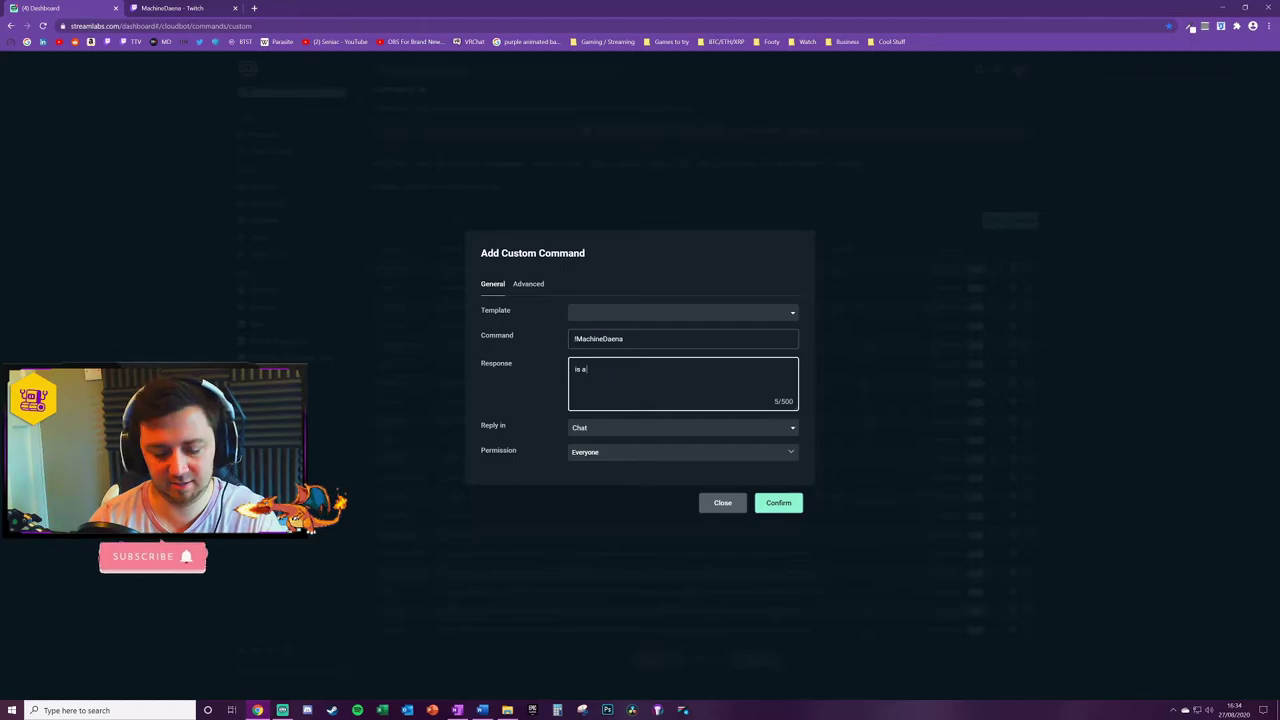
text( GirthMachine)
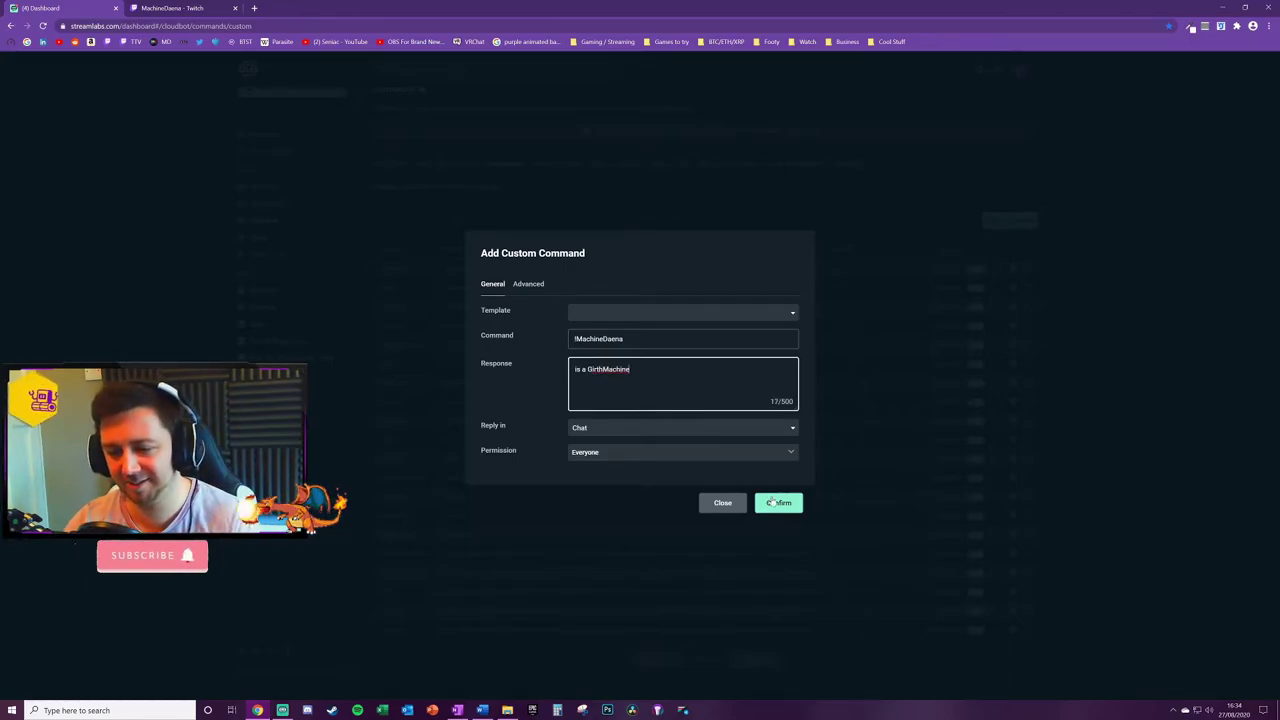
Step: Switch to the Twitch channel, send !machinedaena in the stream chat and check the bot's reply
key(ctrl+Tab)
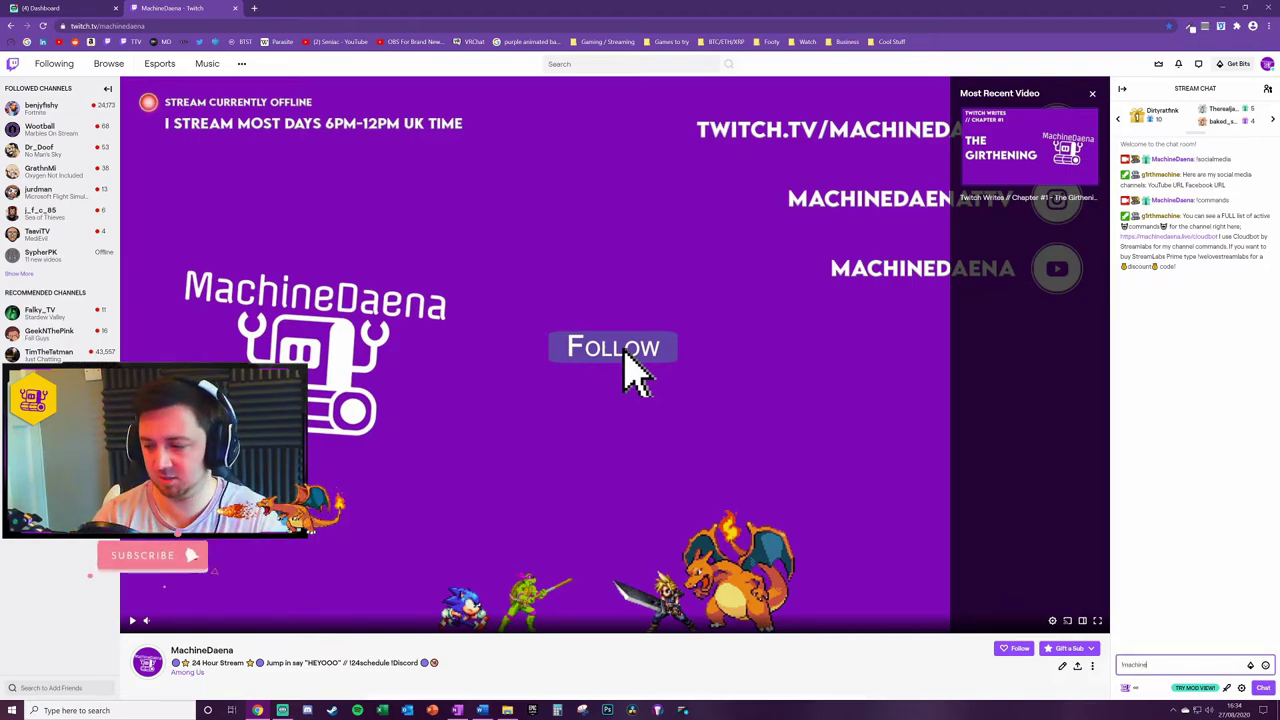
key(Return)
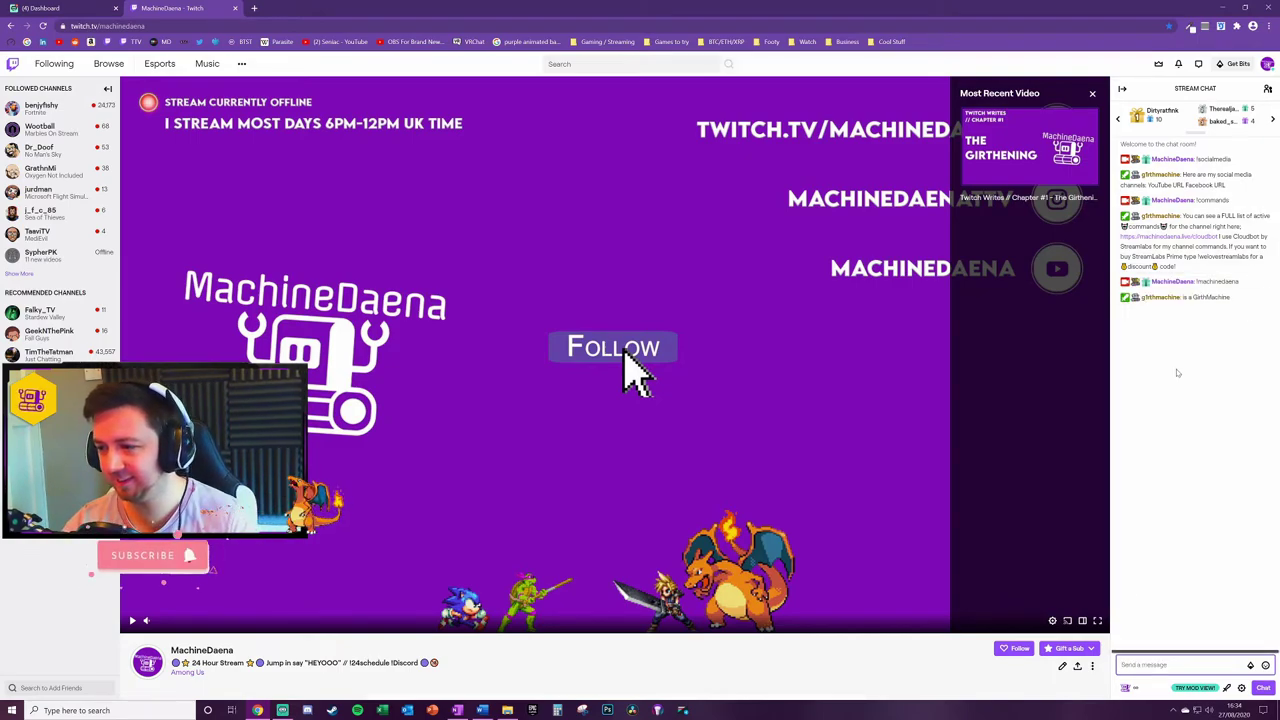
drag(1182, 297, 1229, 354)
click(1194, 388)
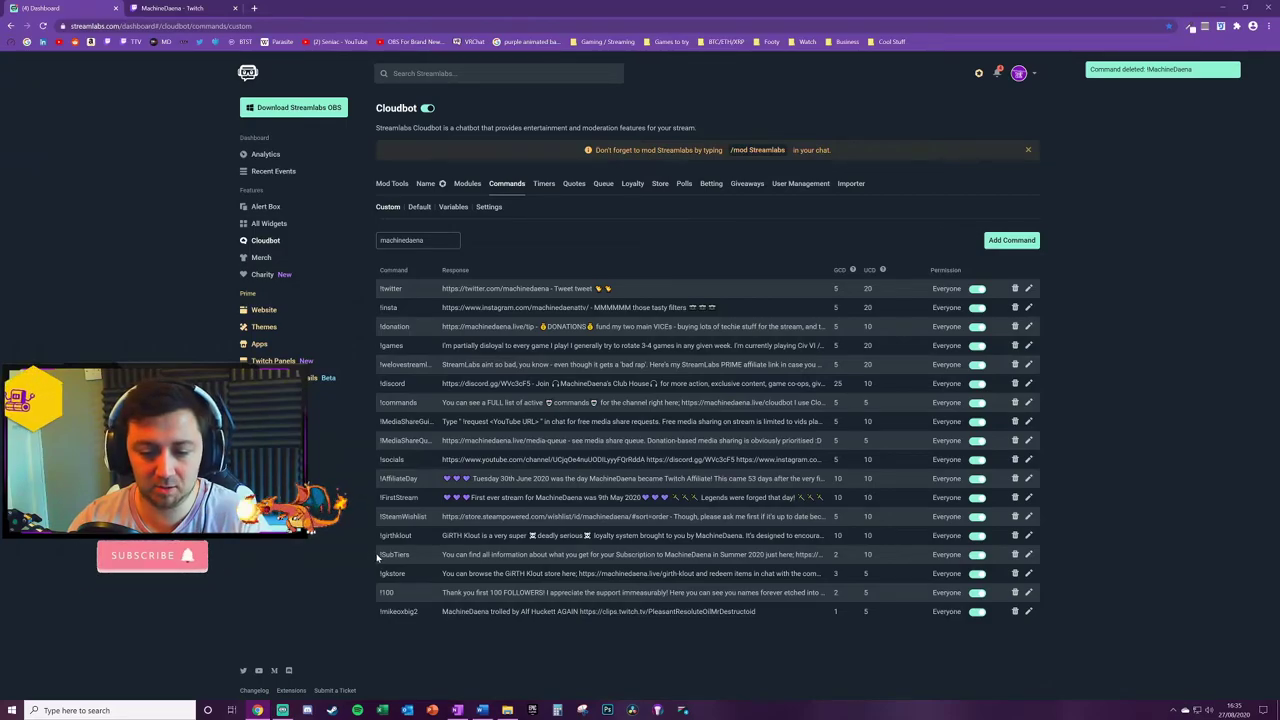
Step: Find the !100 command in the Cloudbot custom commands, open it to examine its response text and Imgur link, and close it
drag(378, 558, 377, 600)
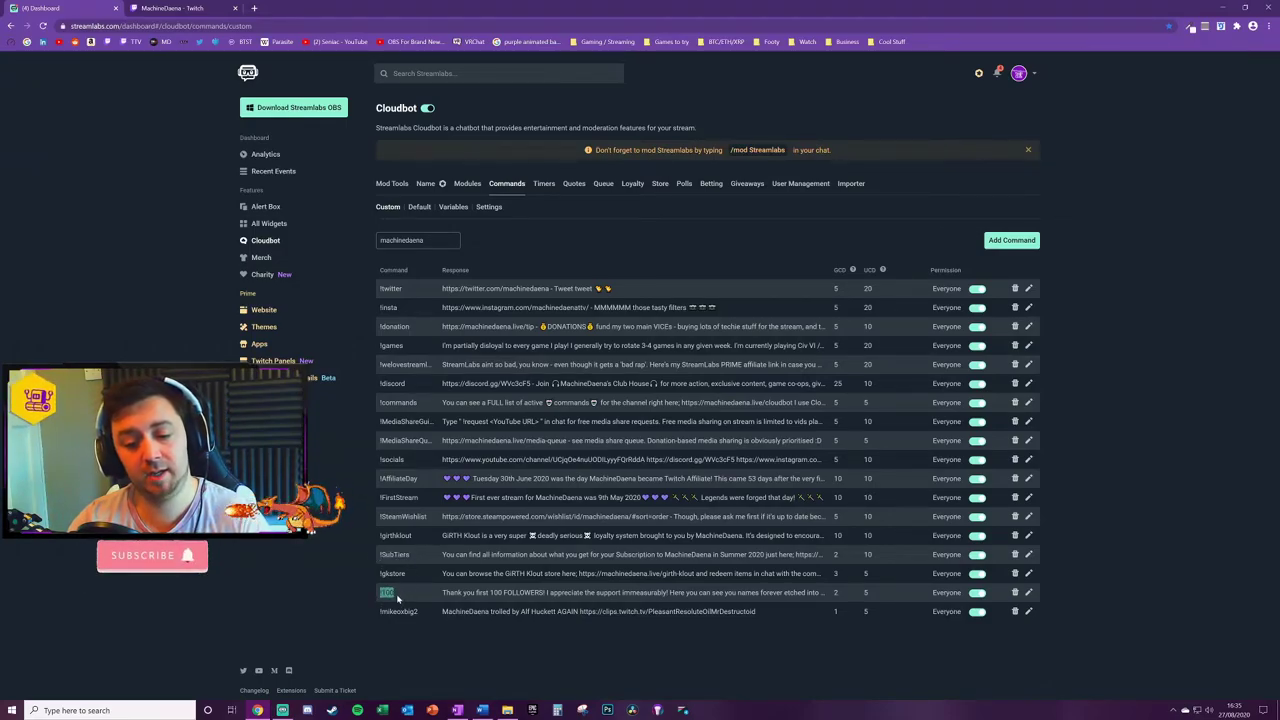
click(397, 597)
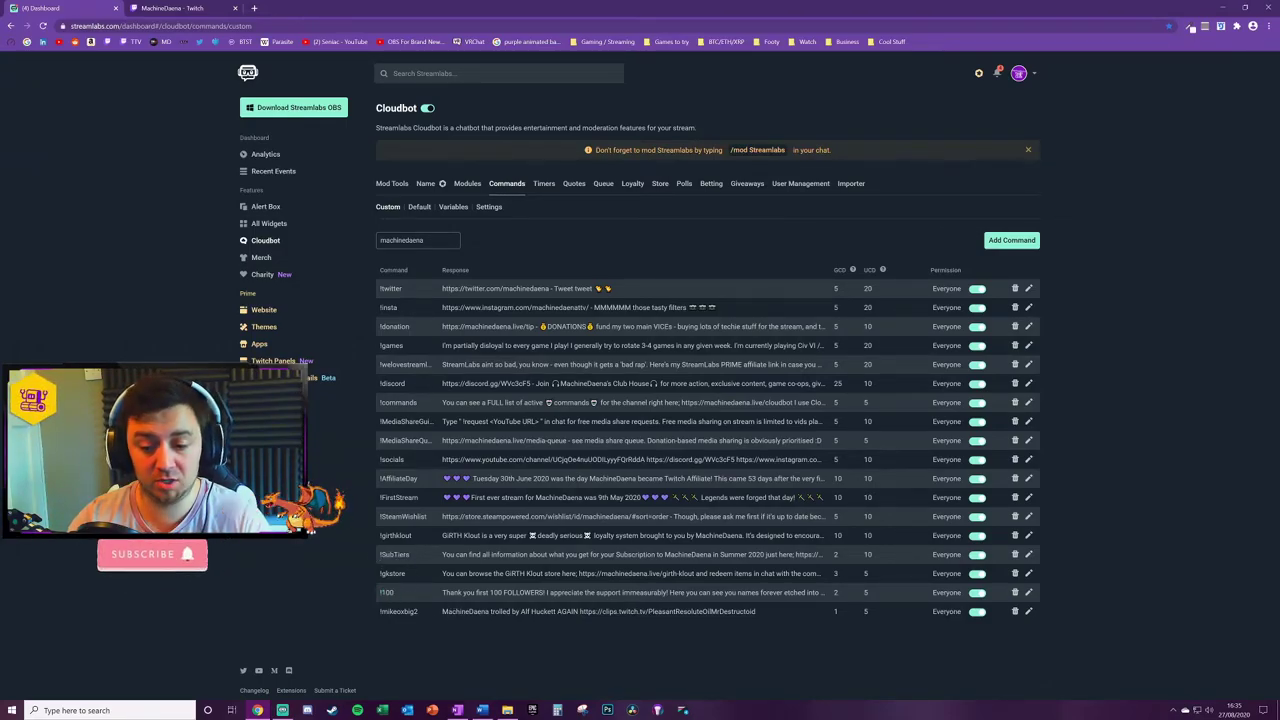
drag(442, 592, 623, 601)
click(620, 600)
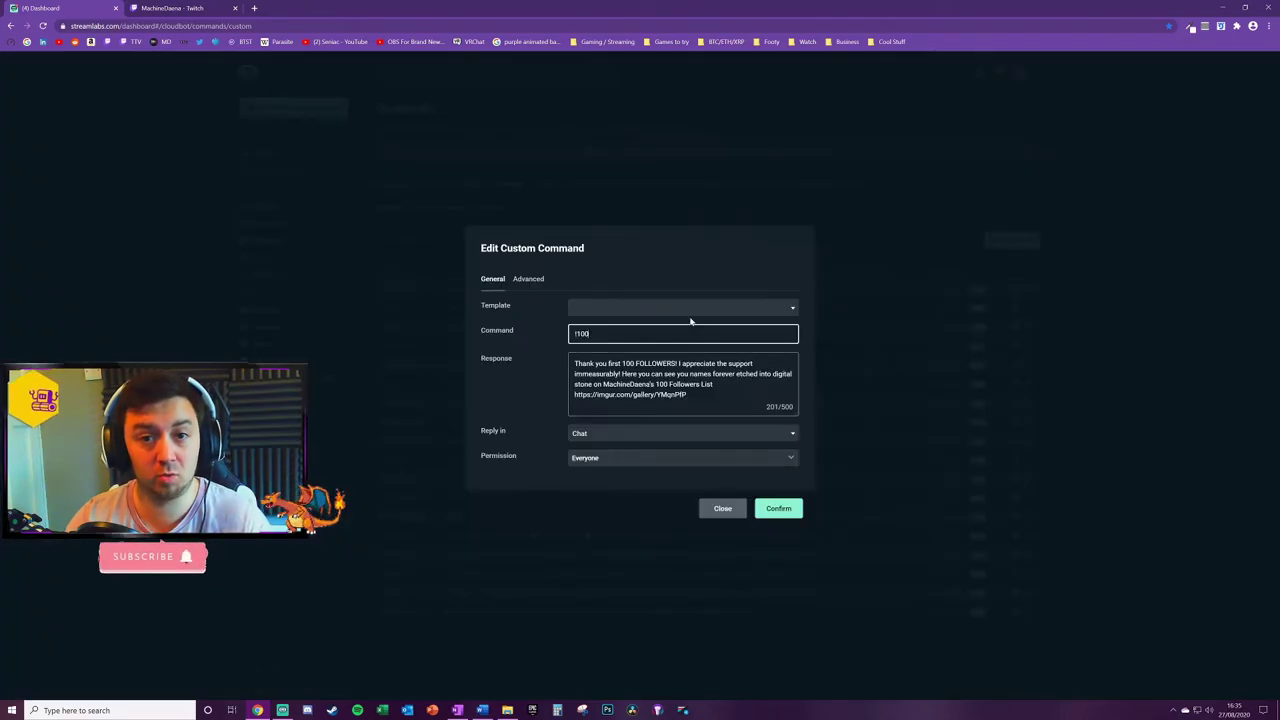
drag(687, 395, 578, 395)
click(431, 522)
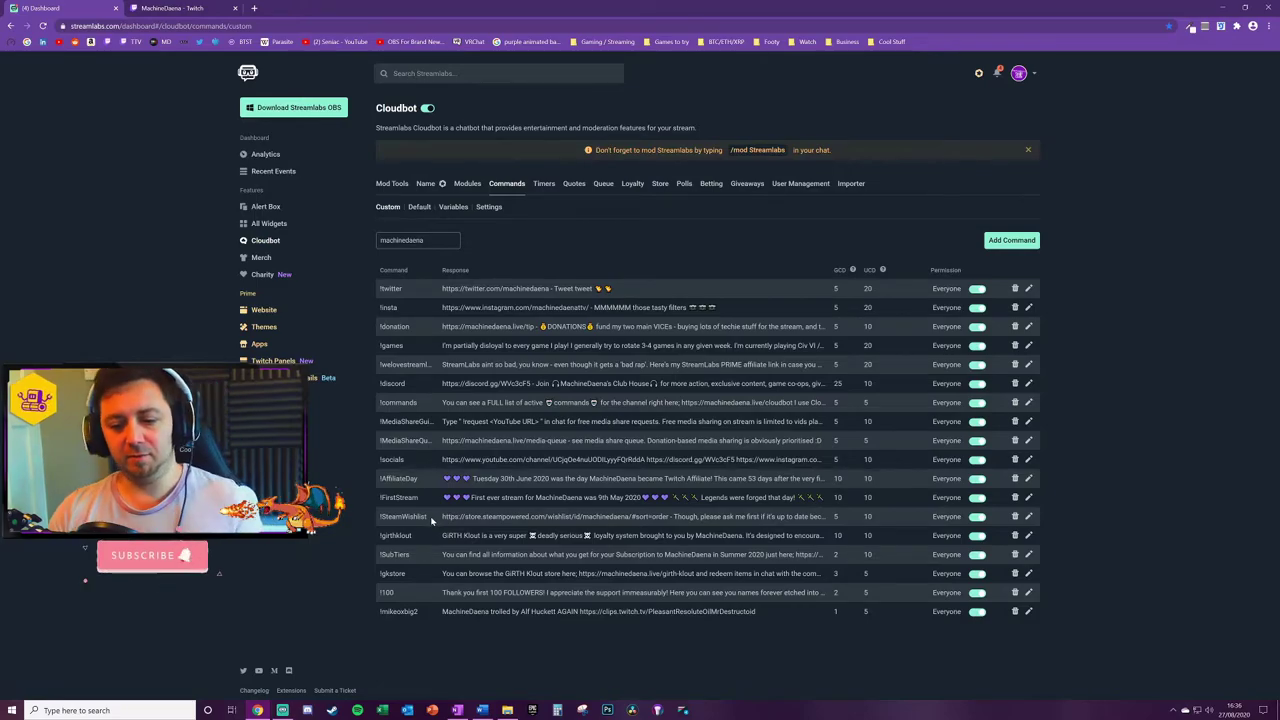
Step: Examine the !SteamWishlist command and the Steam wishlist link in its response
drag(428, 517, 372, 514)
click(507, 531)
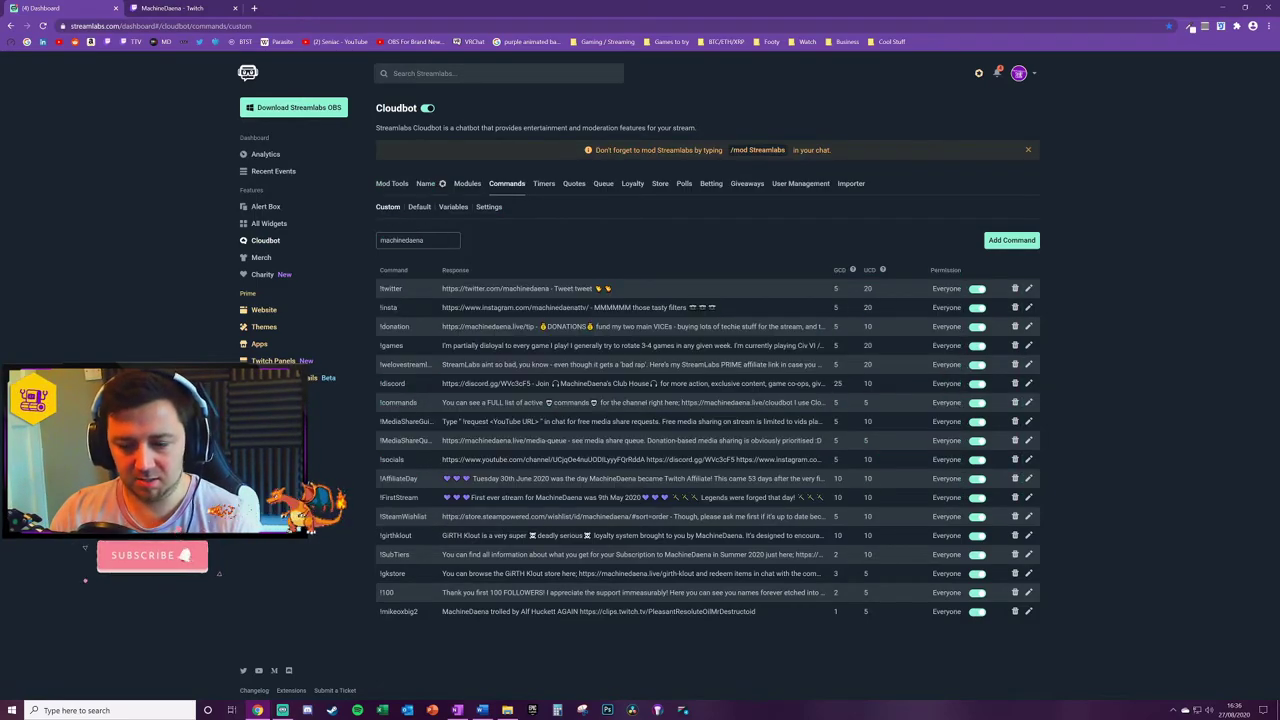
drag(463, 516, 617, 516)
click(617, 520)
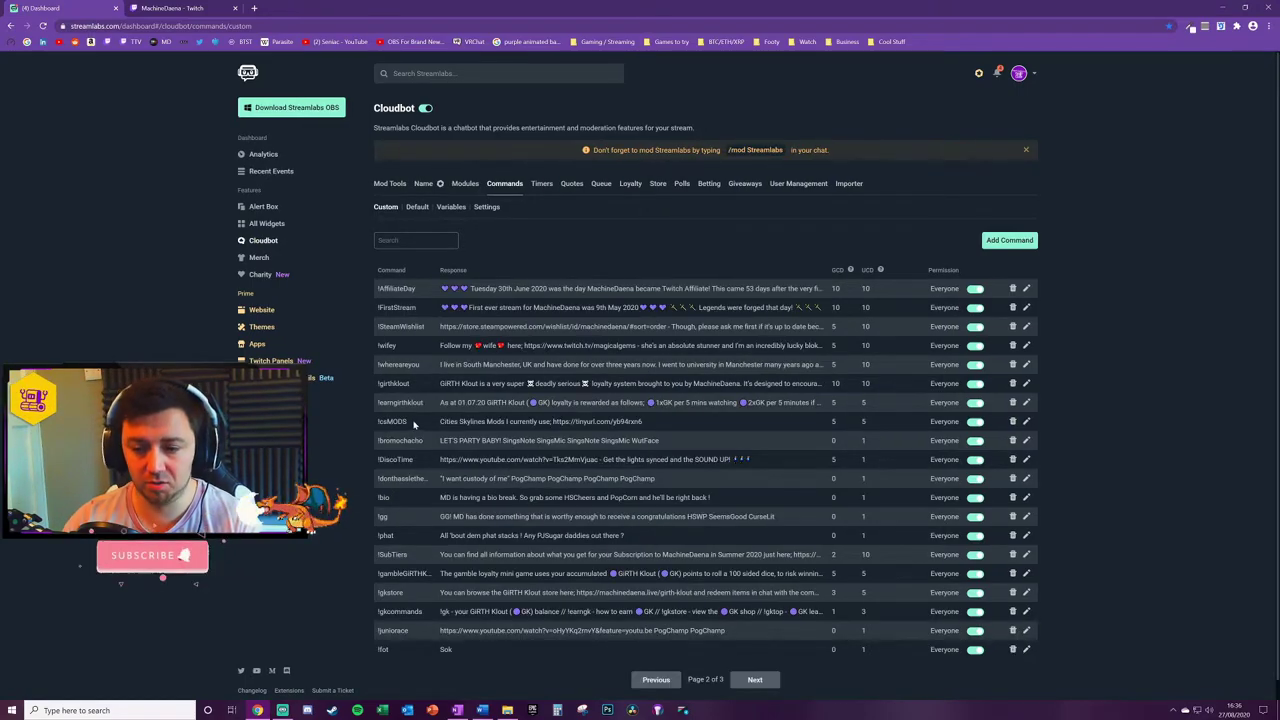
Step: Examine the !csMODS command on page 2 of the custom commands, including its Cities Skylines response text and tinyurl link
drag(422, 428, 652, 427)
click(653, 425)
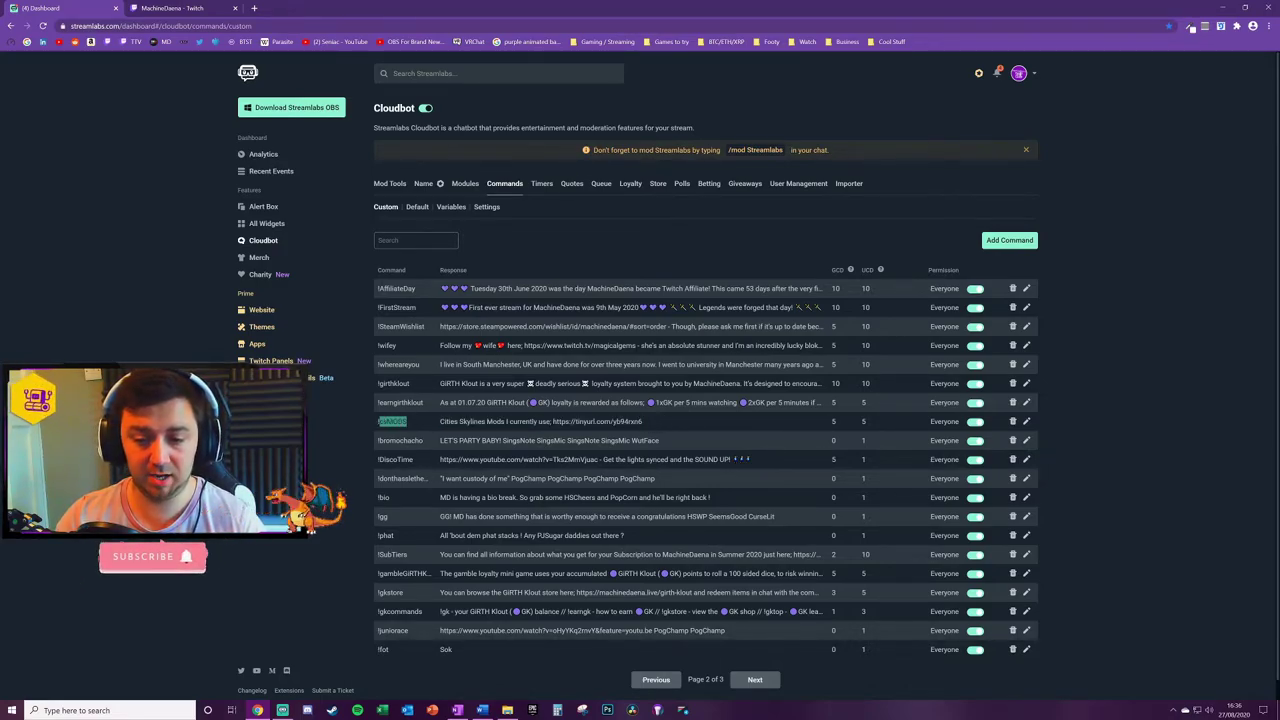
click(441, 429)
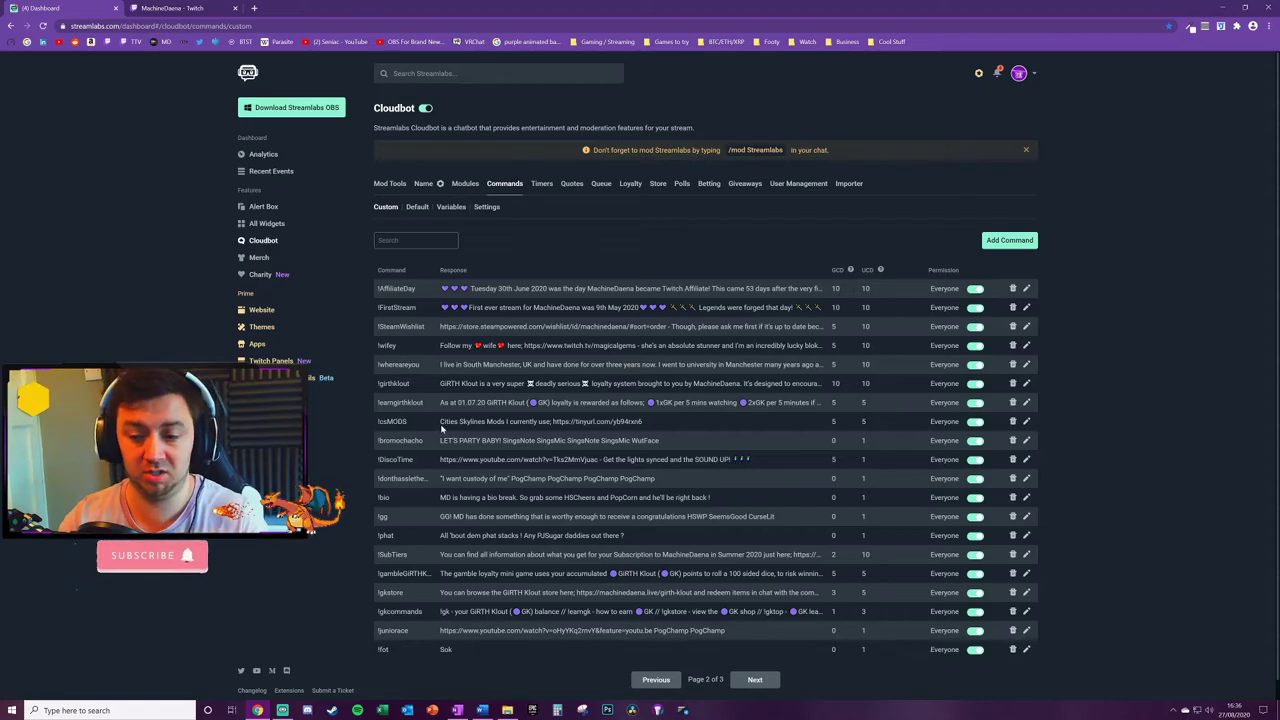
drag(440, 421, 565, 421)
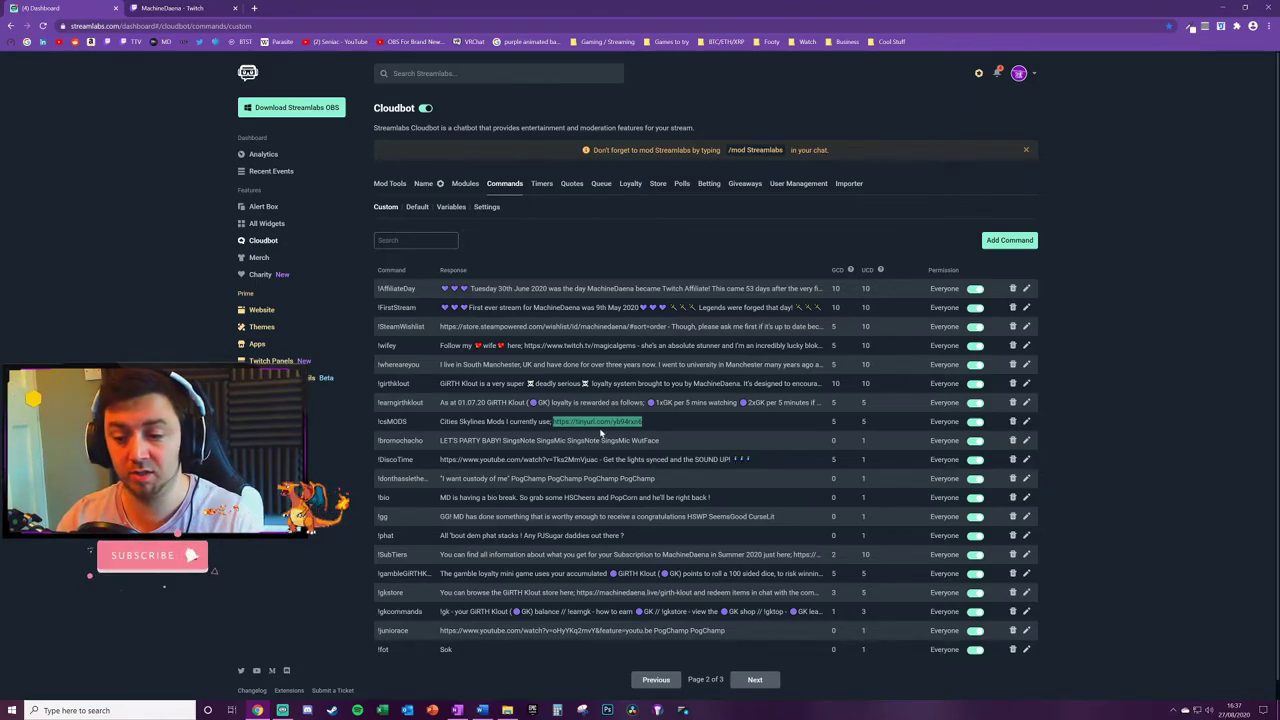
click(602, 431)
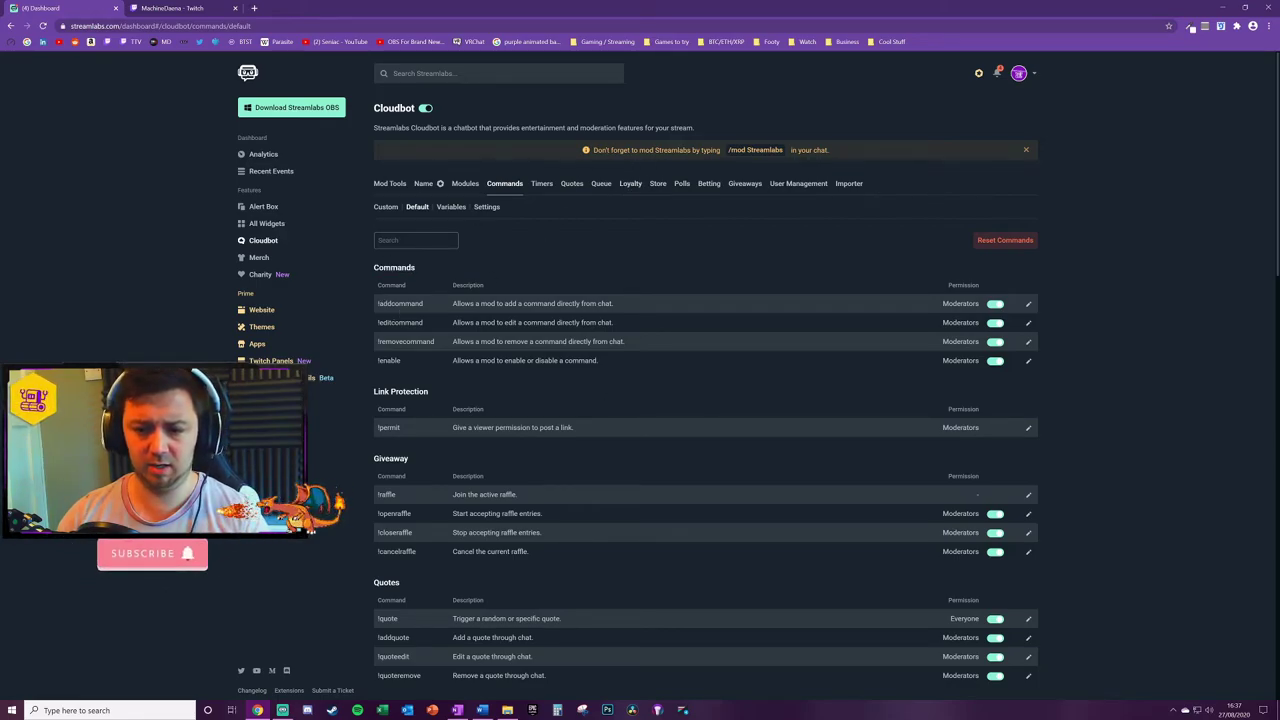
Step: Examine the !addcommand entry and its description in the default Cloudbot commands
drag(395, 304, 424, 309)
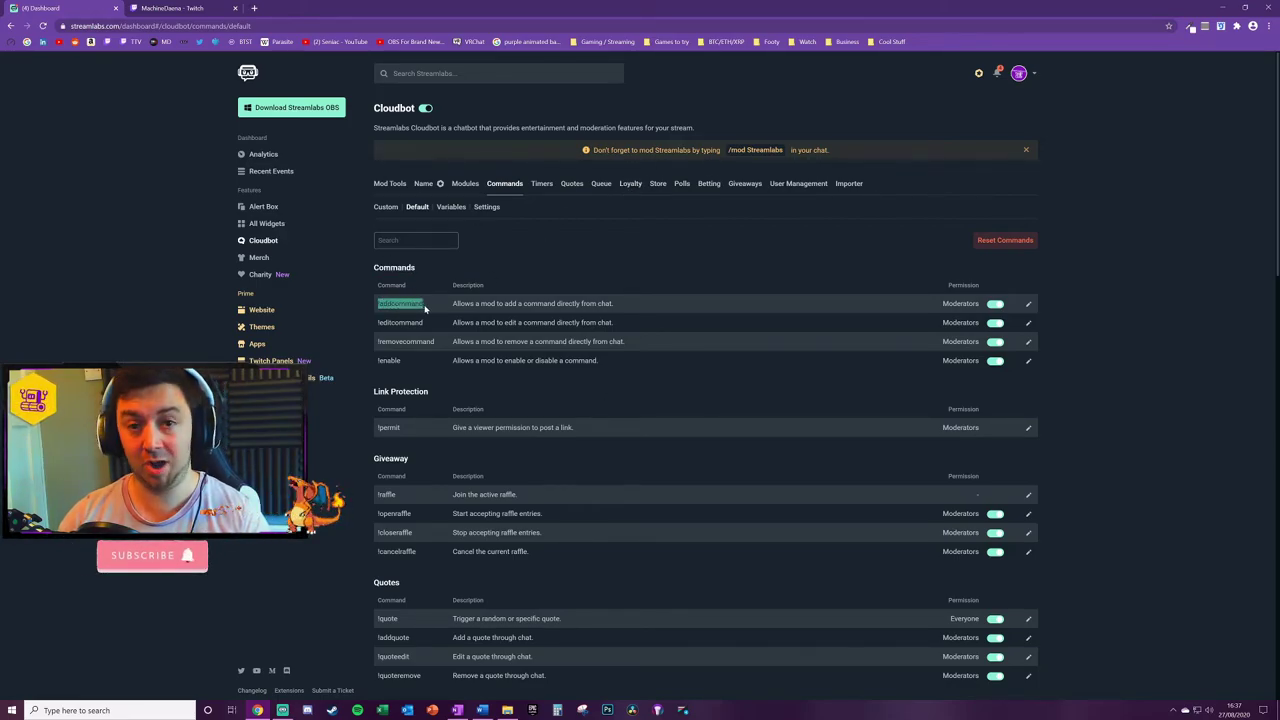
click(424, 306)
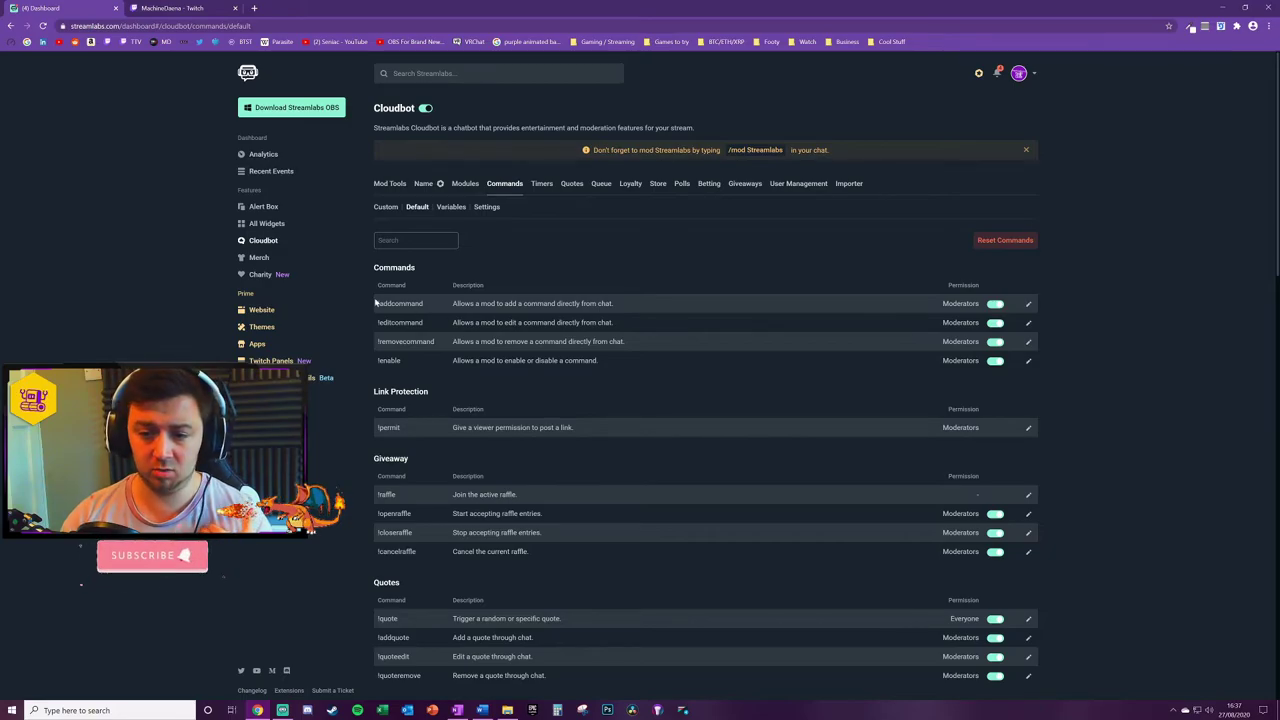
drag(380, 304, 627, 312)
click(424, 303)
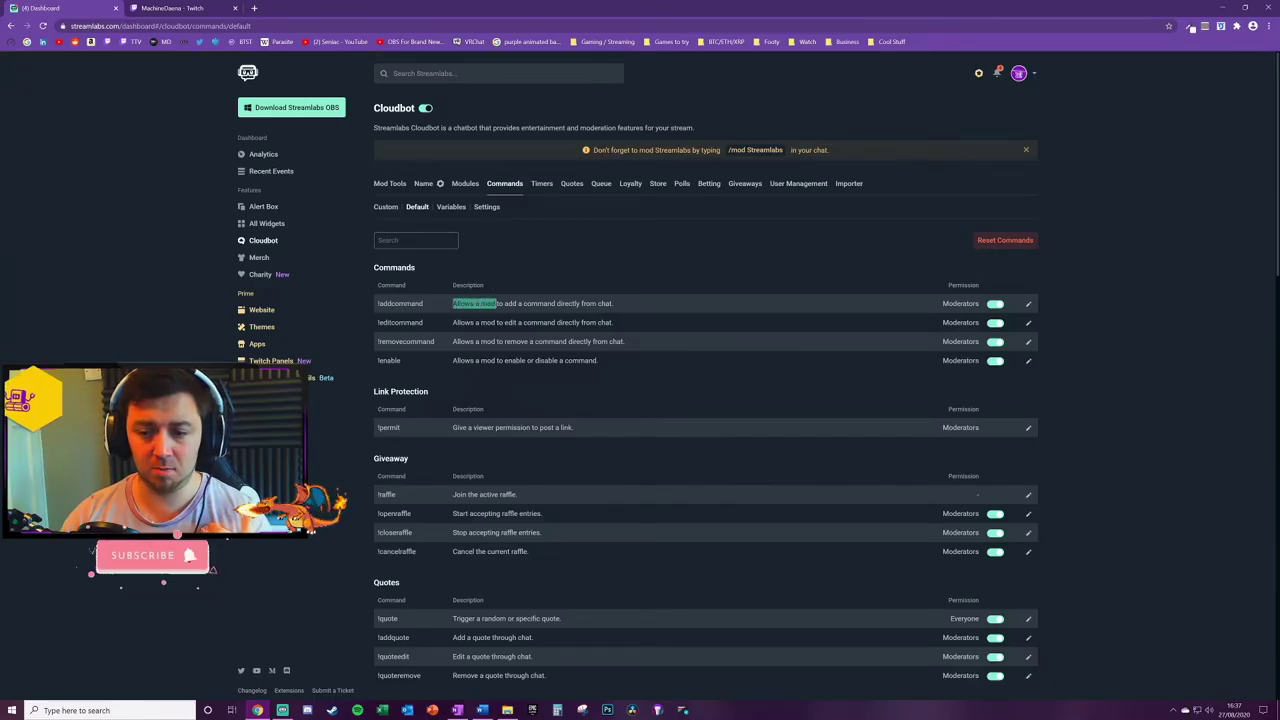
click(632, 313)
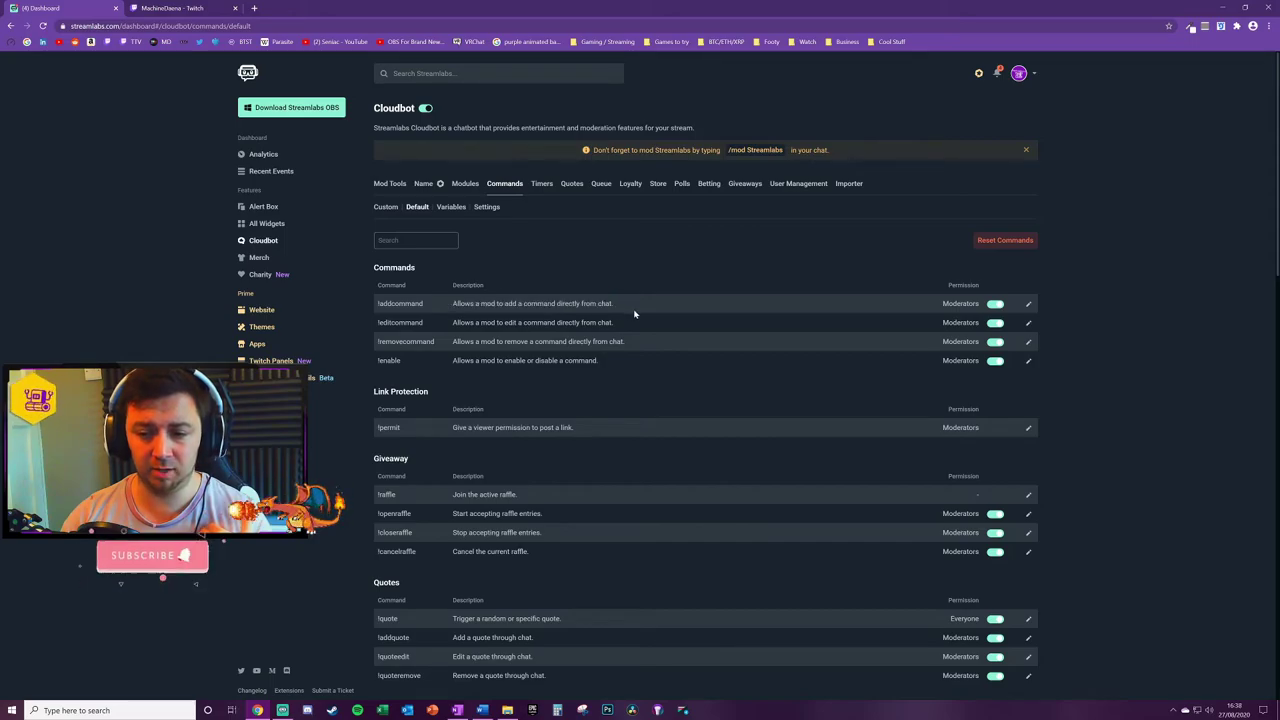
Step: Switch to the Twitch channel and add !YouTubeURL through !addcommand in chat, with the response "You can check out my youtube channel here URL"
key(ctrl+Tab)
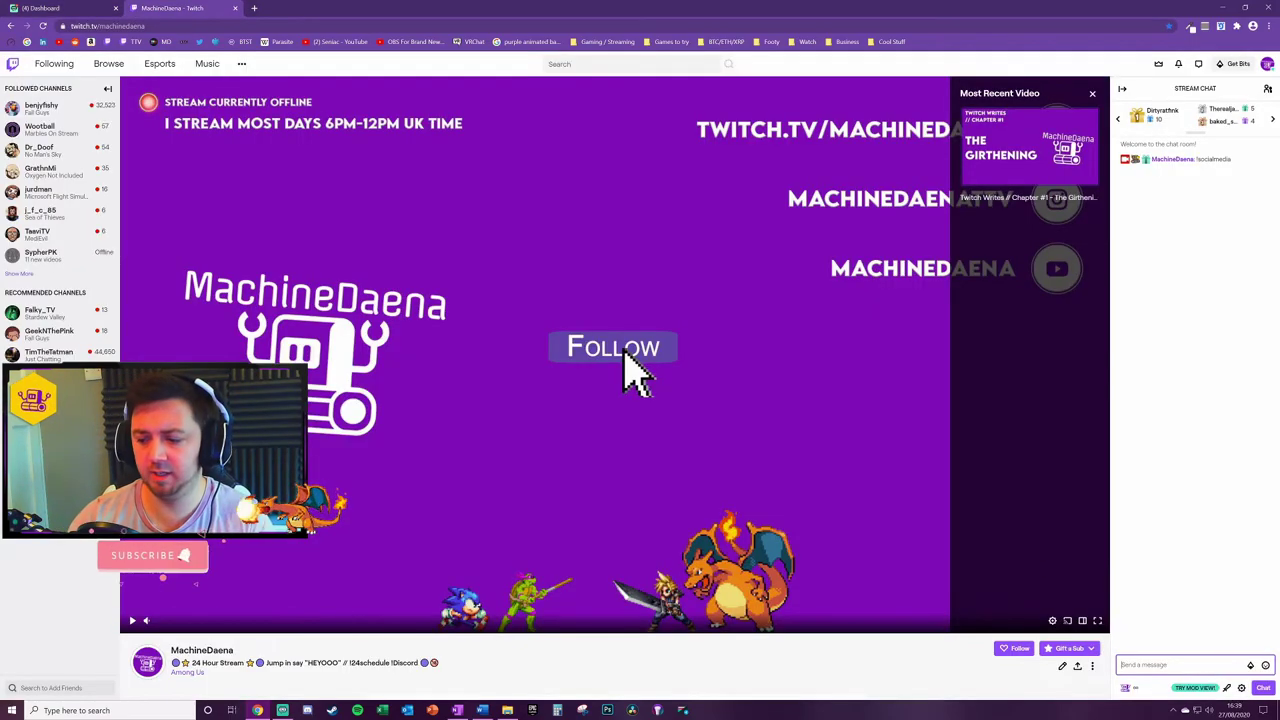
text(!addcommand)
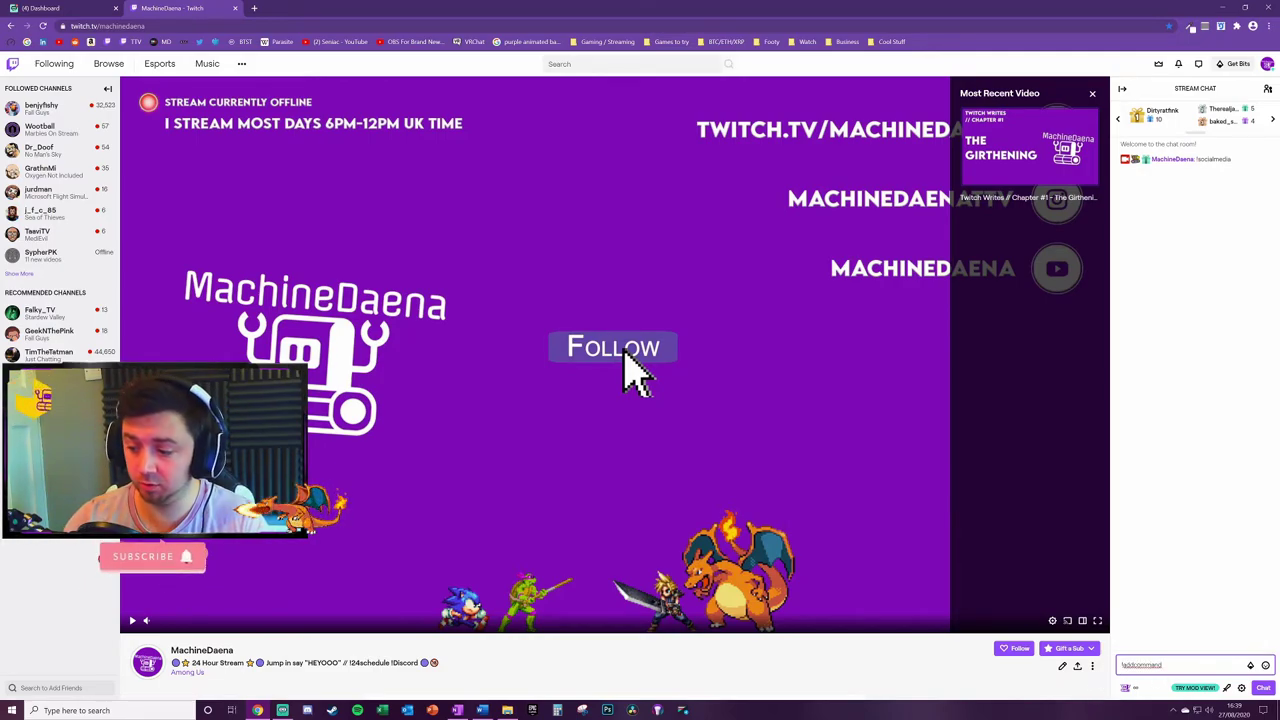
drag(1121, 664, 1163, 664)
click(1163, 664)
key(BackSpace)
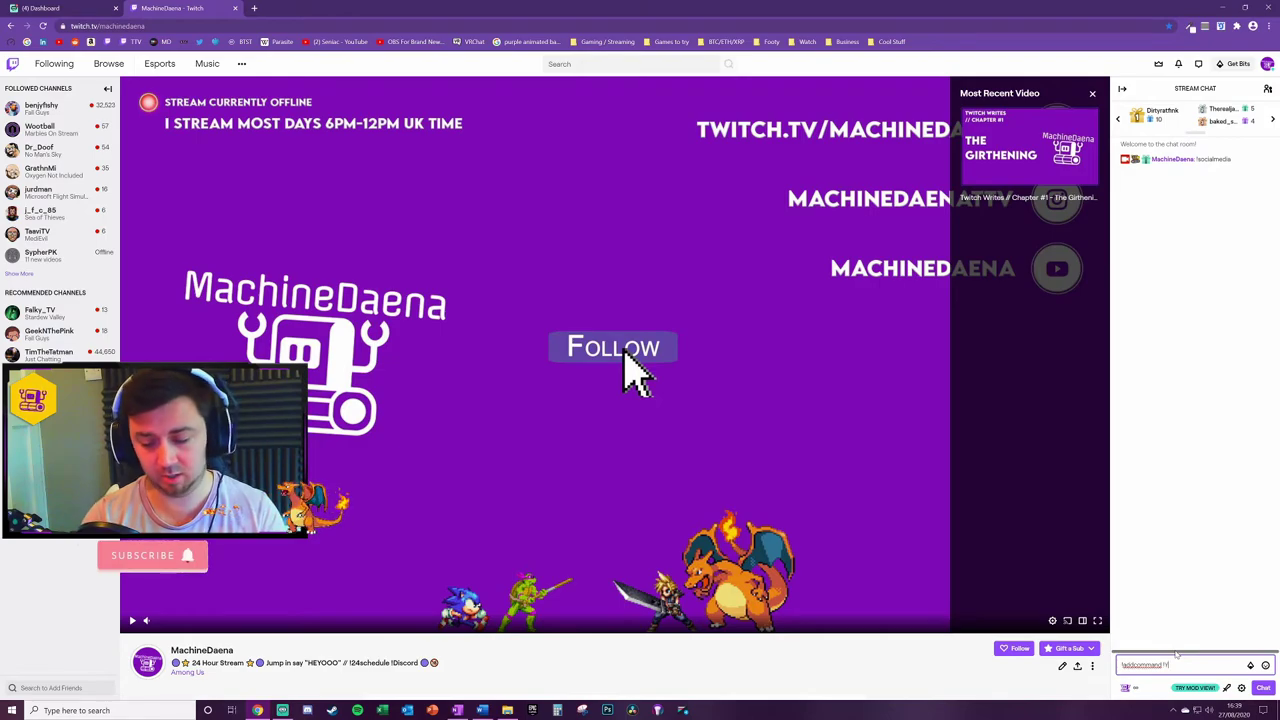
text(YouTubeURL )
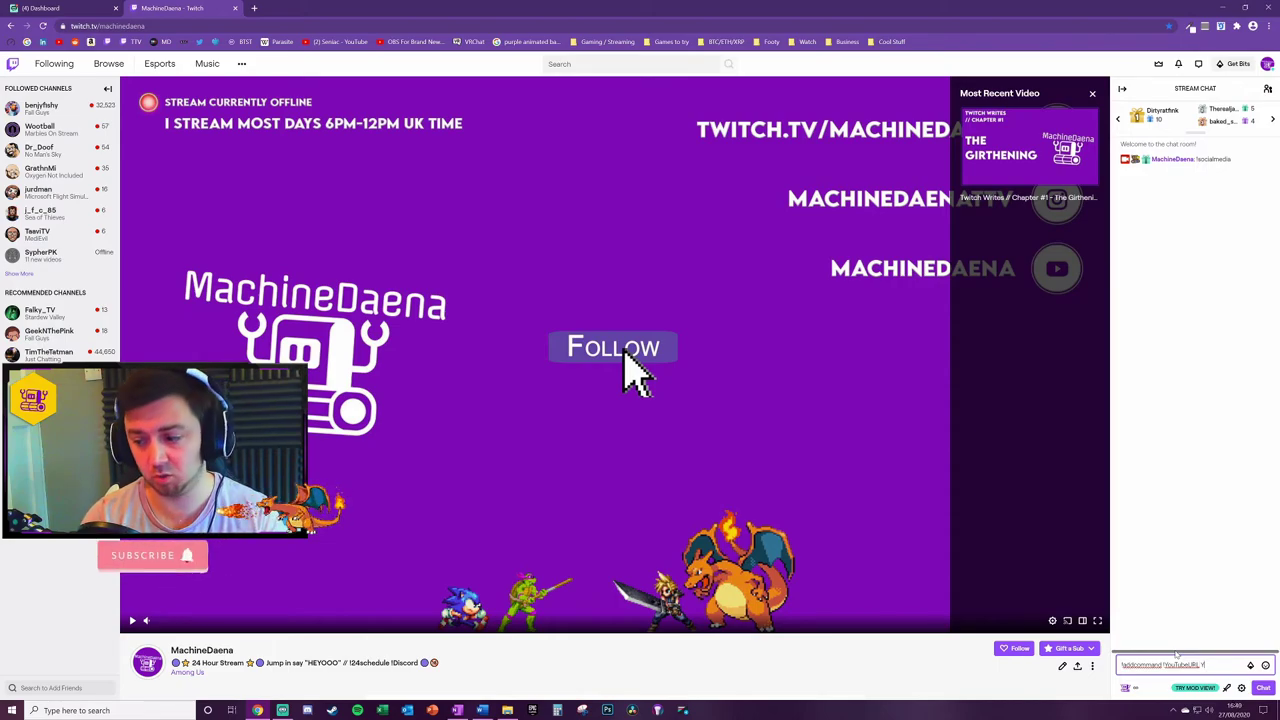
text( You can check out my)
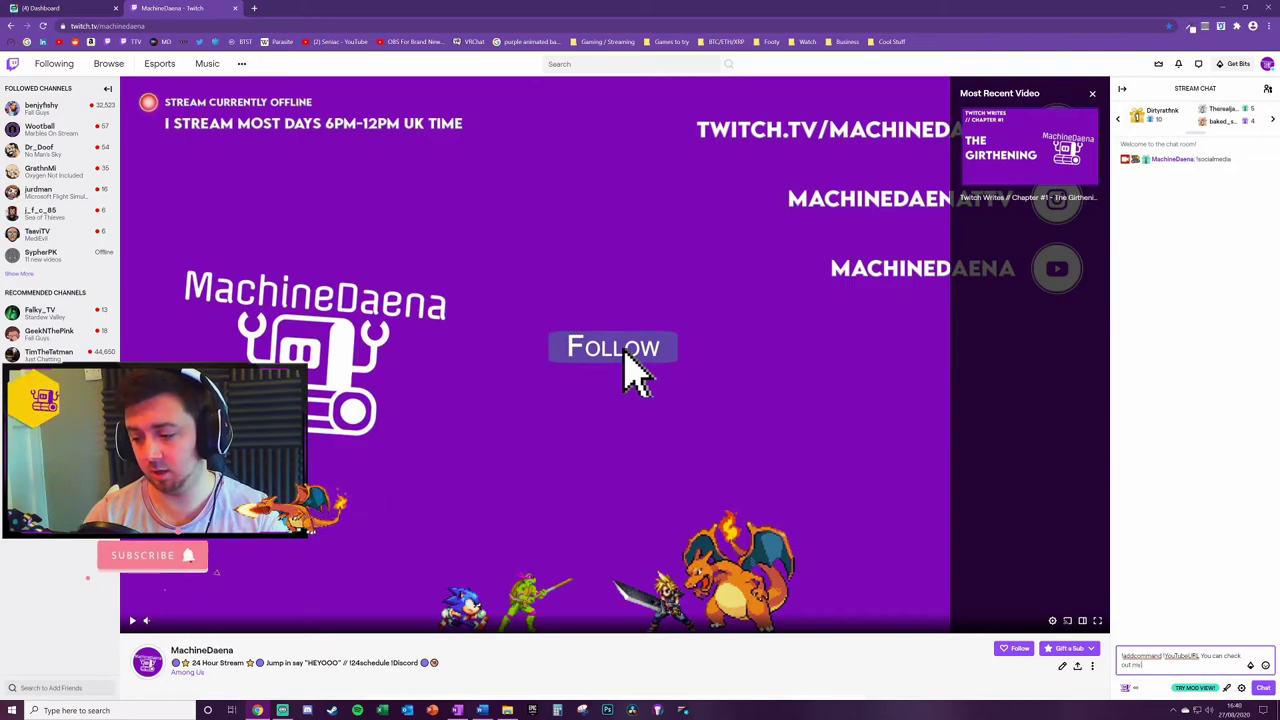
text( youtube channel h)
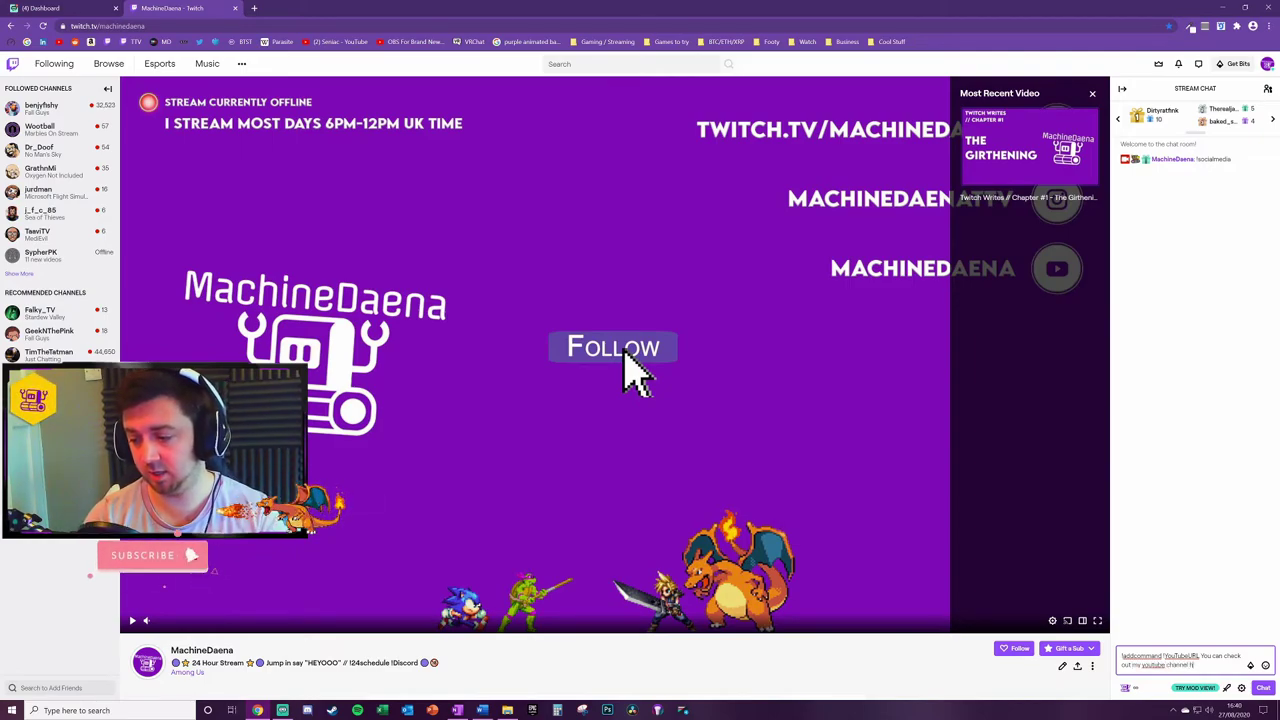
text(re URL)
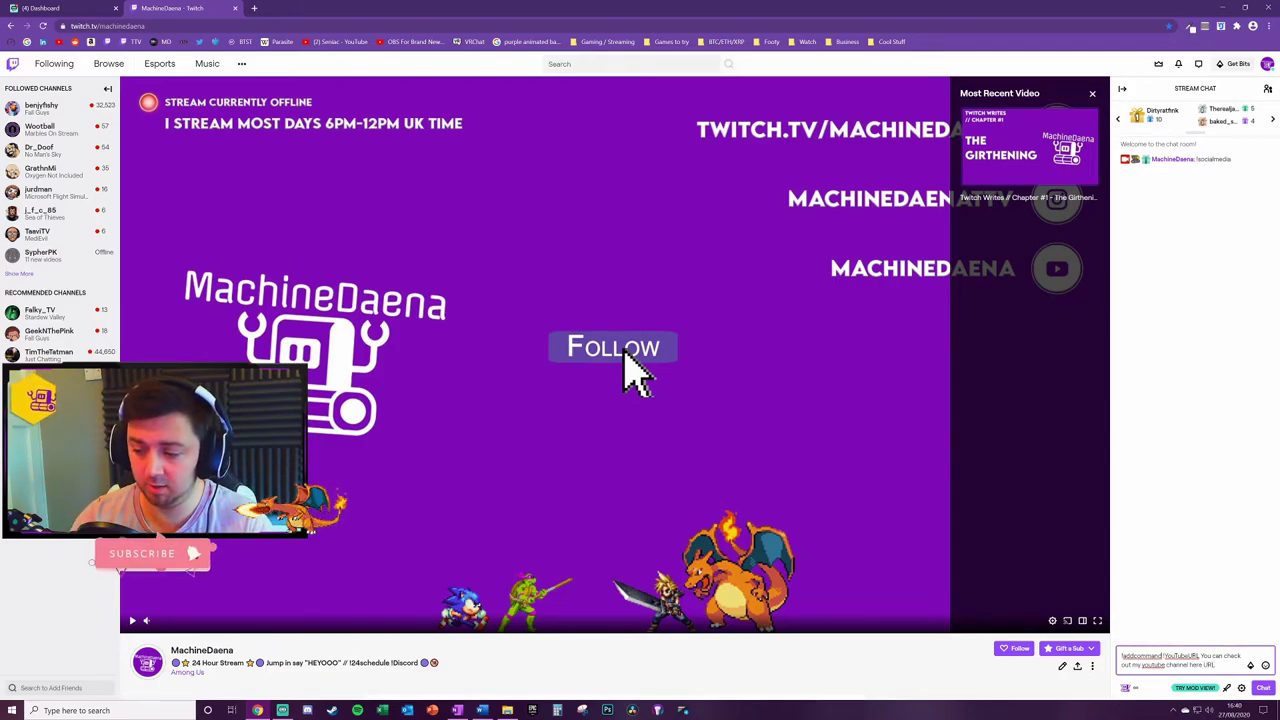
drag(1121, 656, 1215, 665)
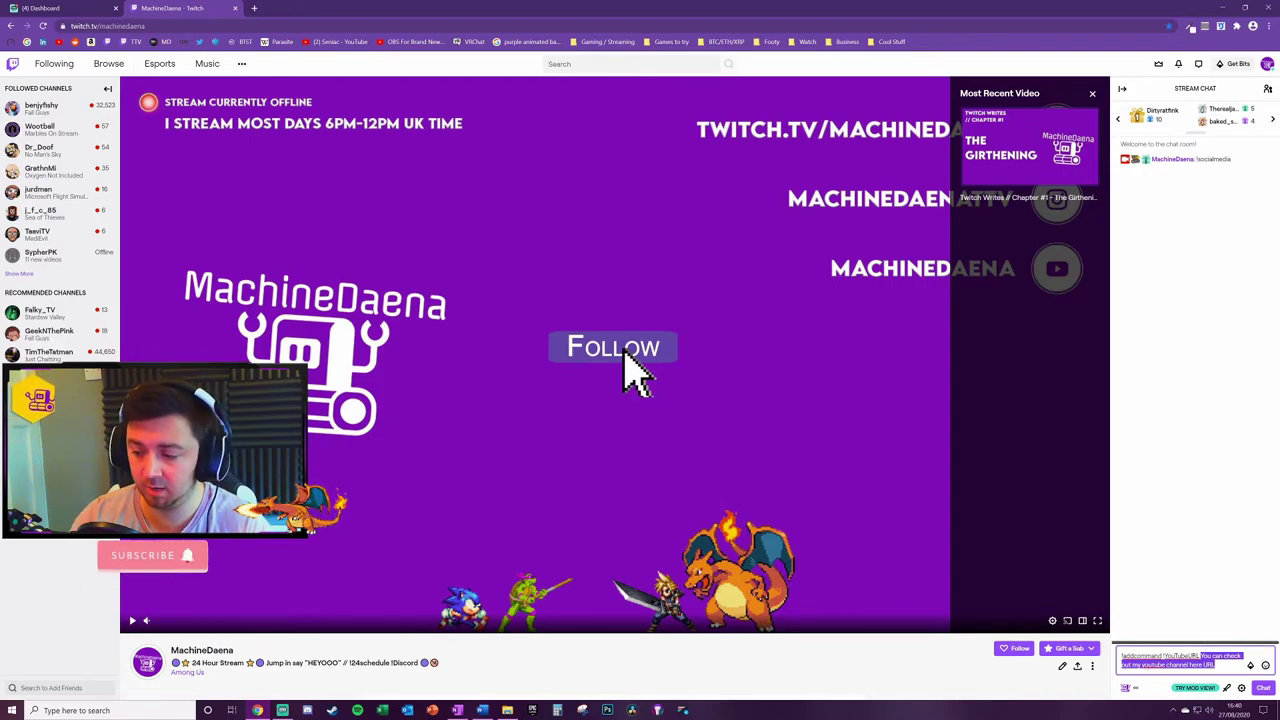
key(Return)
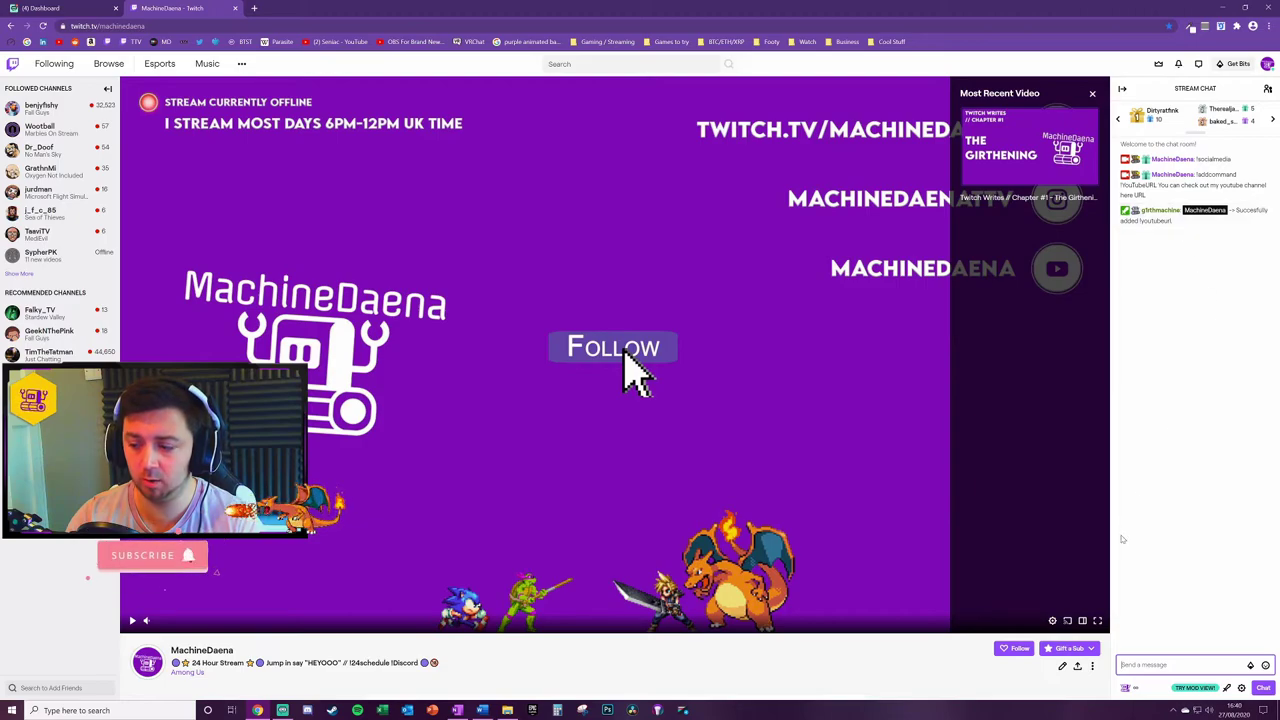
Step: Test the new command by sending !youtubeurl in the Twitch chat and examine the bot's reply
click(1155, 660)
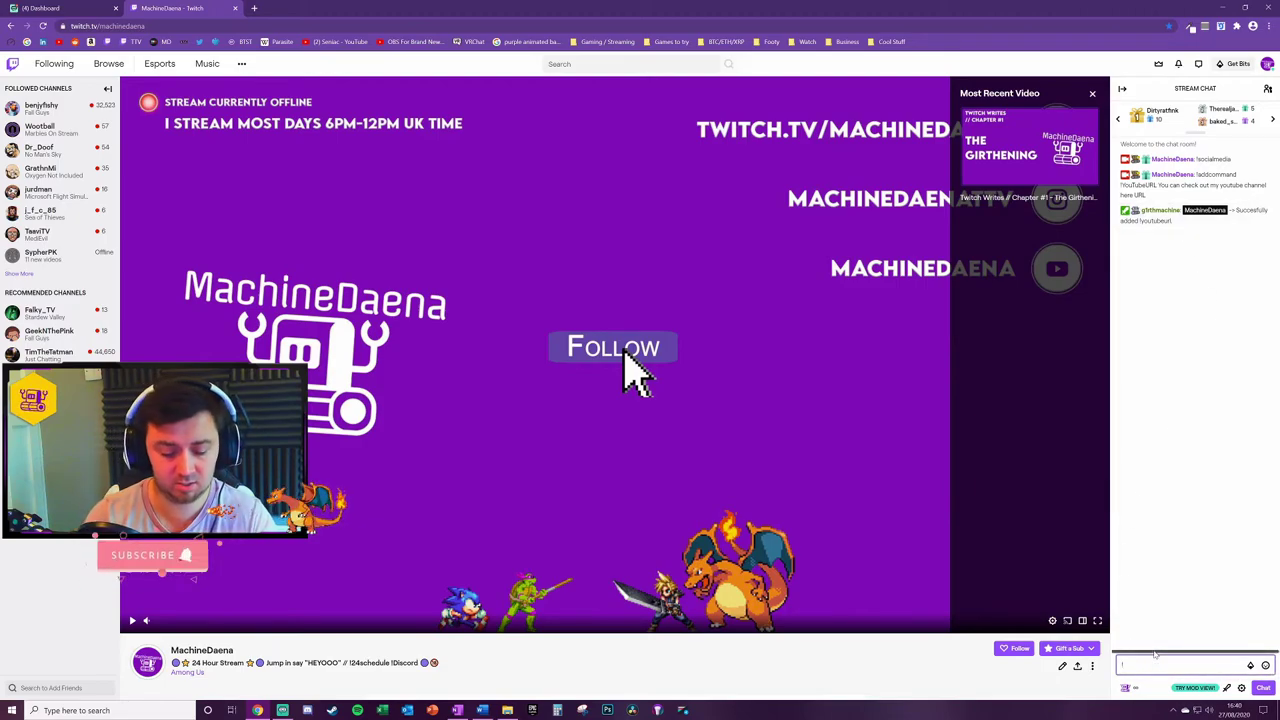
text(!youtubeurl)
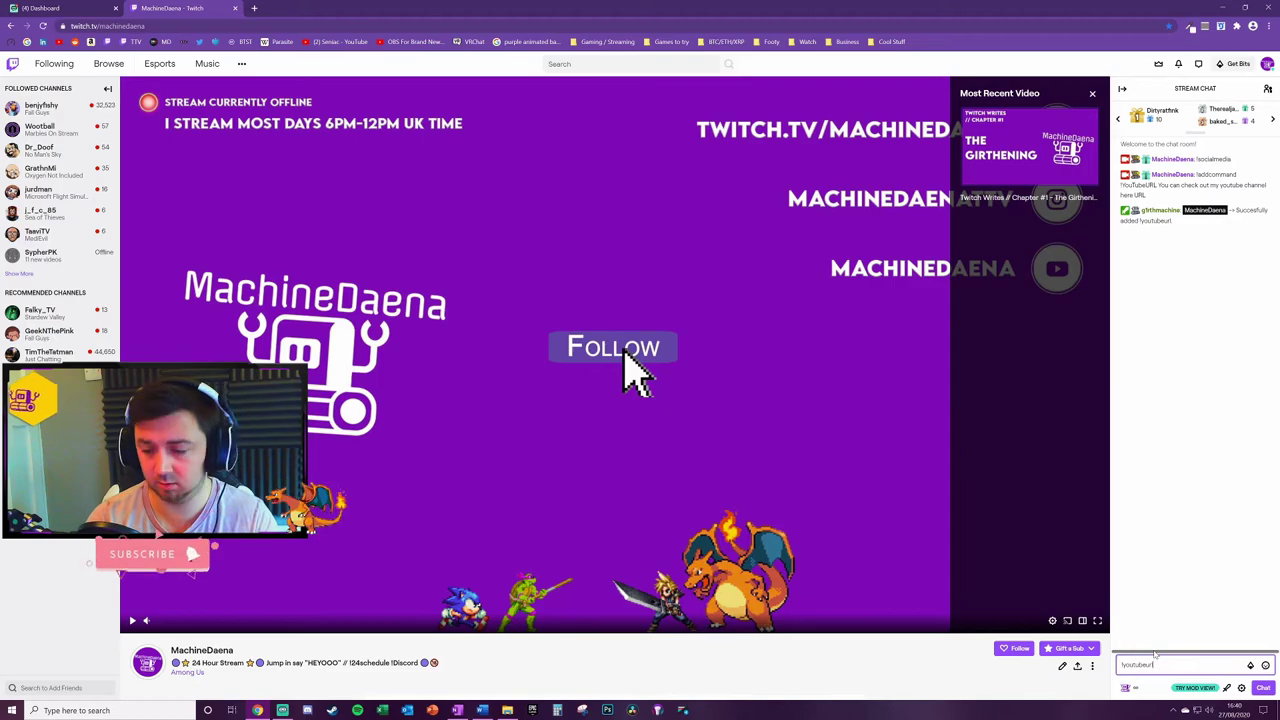
key(Return)
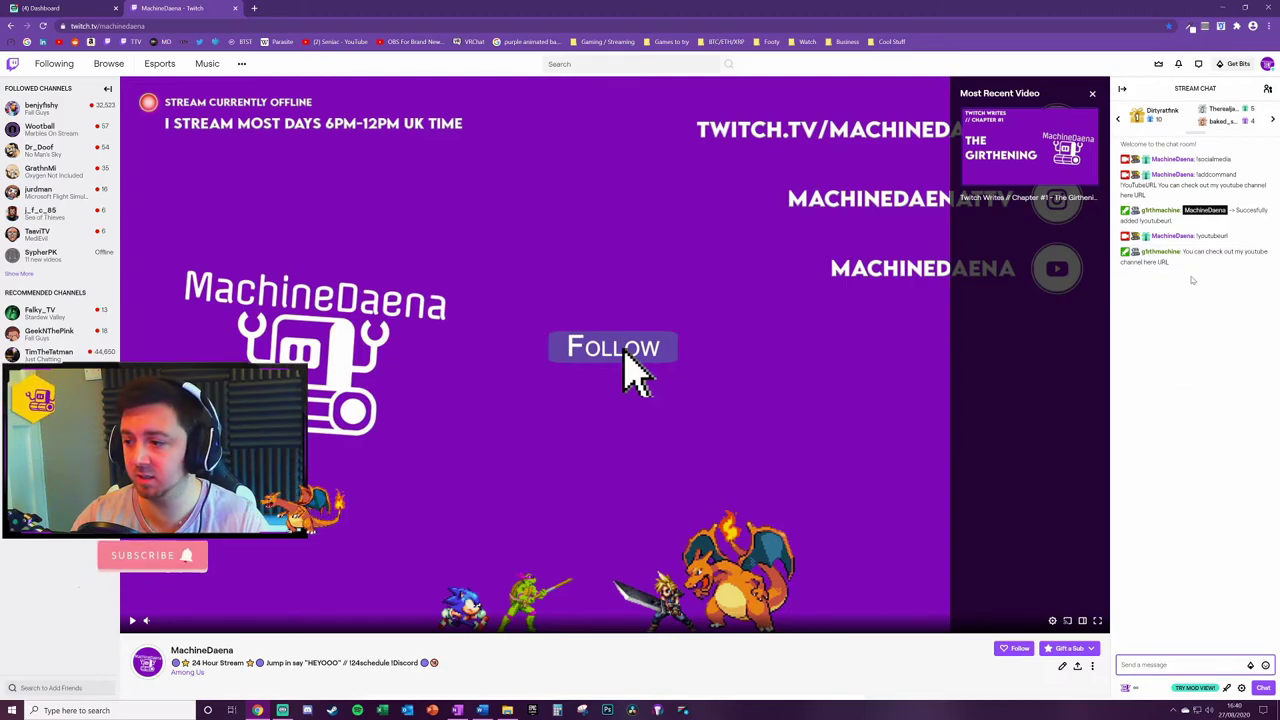
drag(1170, 262, 1122, 262)
click(1150, 262)
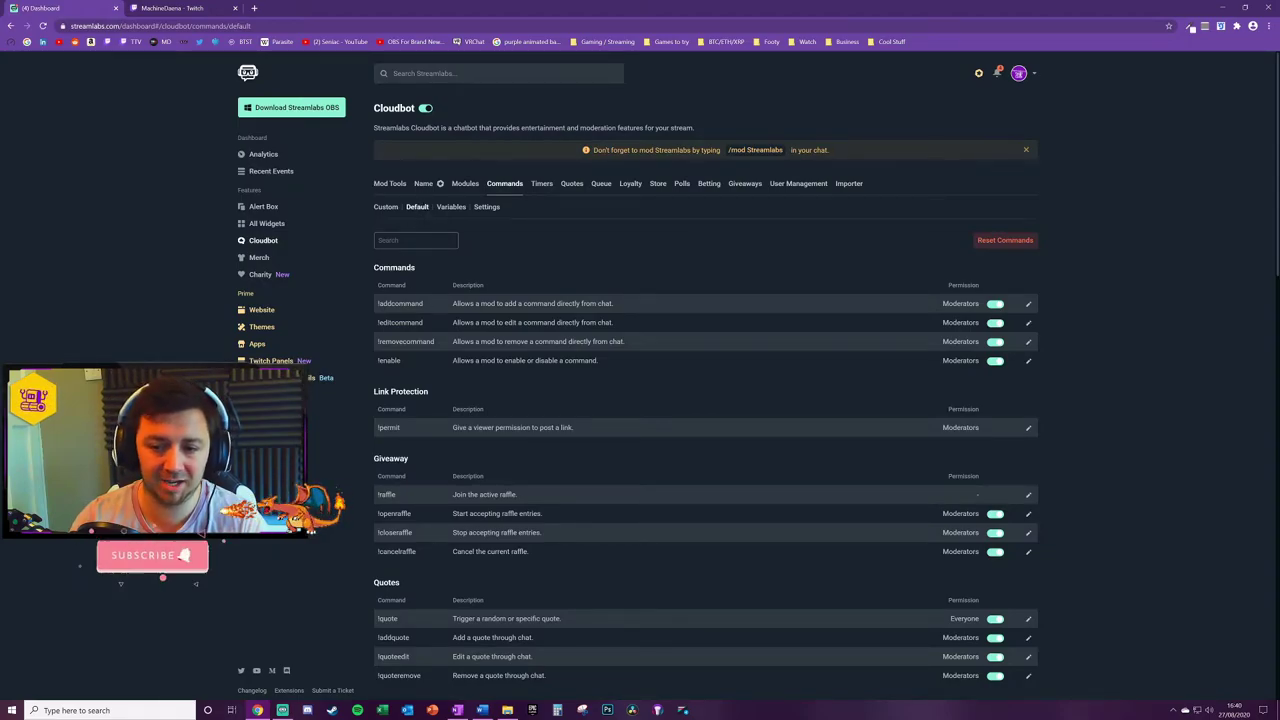
Step: Try removing "add" from the default !addcommand name in the Streamlabs dashboard, restore it, and close without confirming
click(1026, 305)
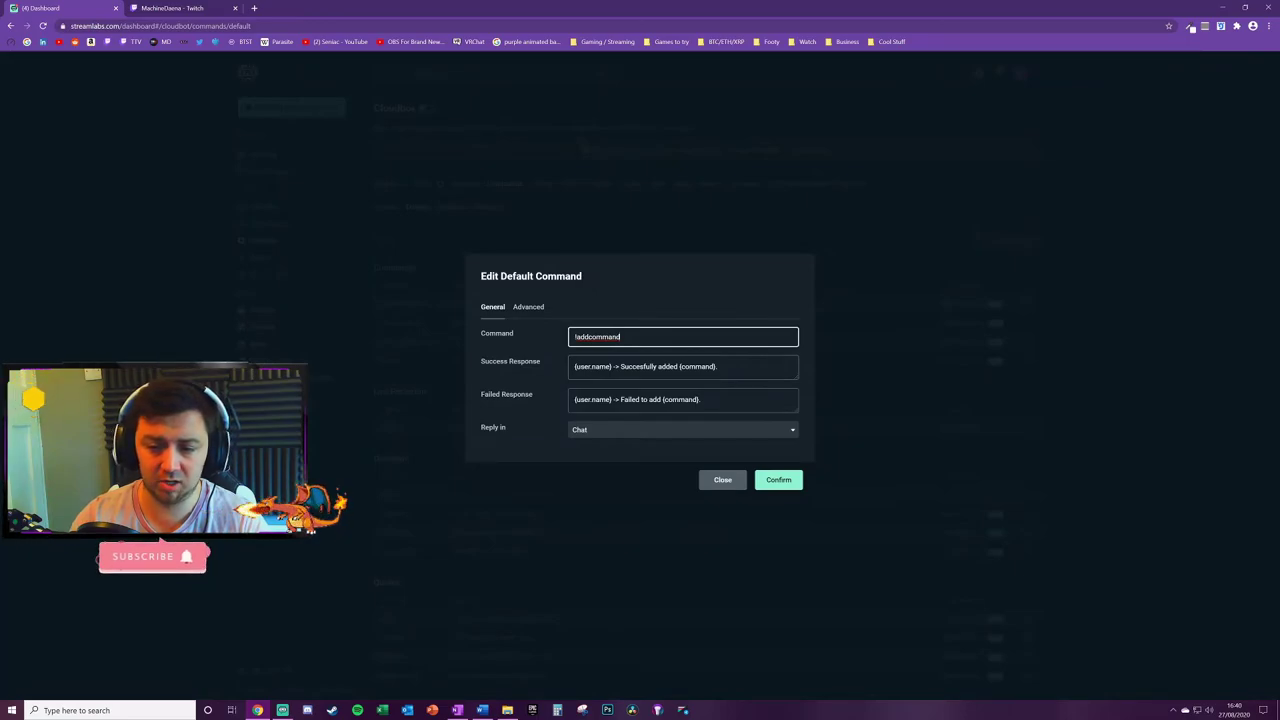
drag(589, 337, 576, 337)
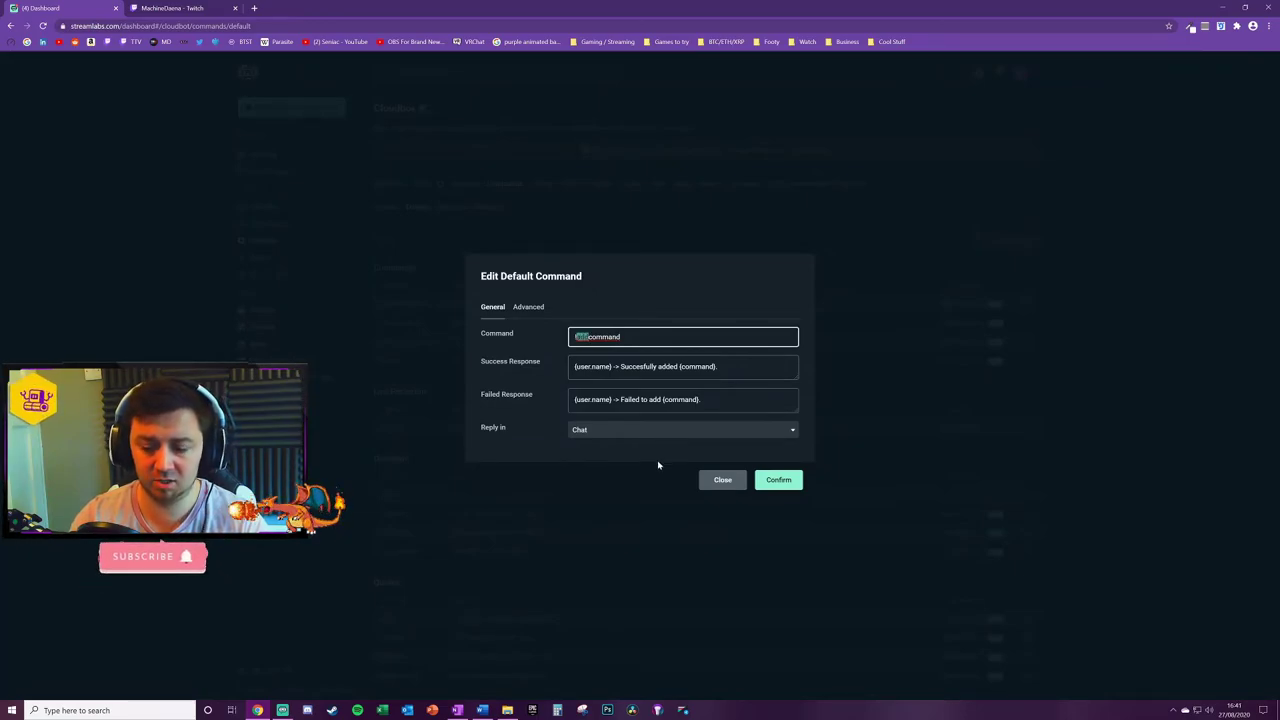
key(BackSpace)
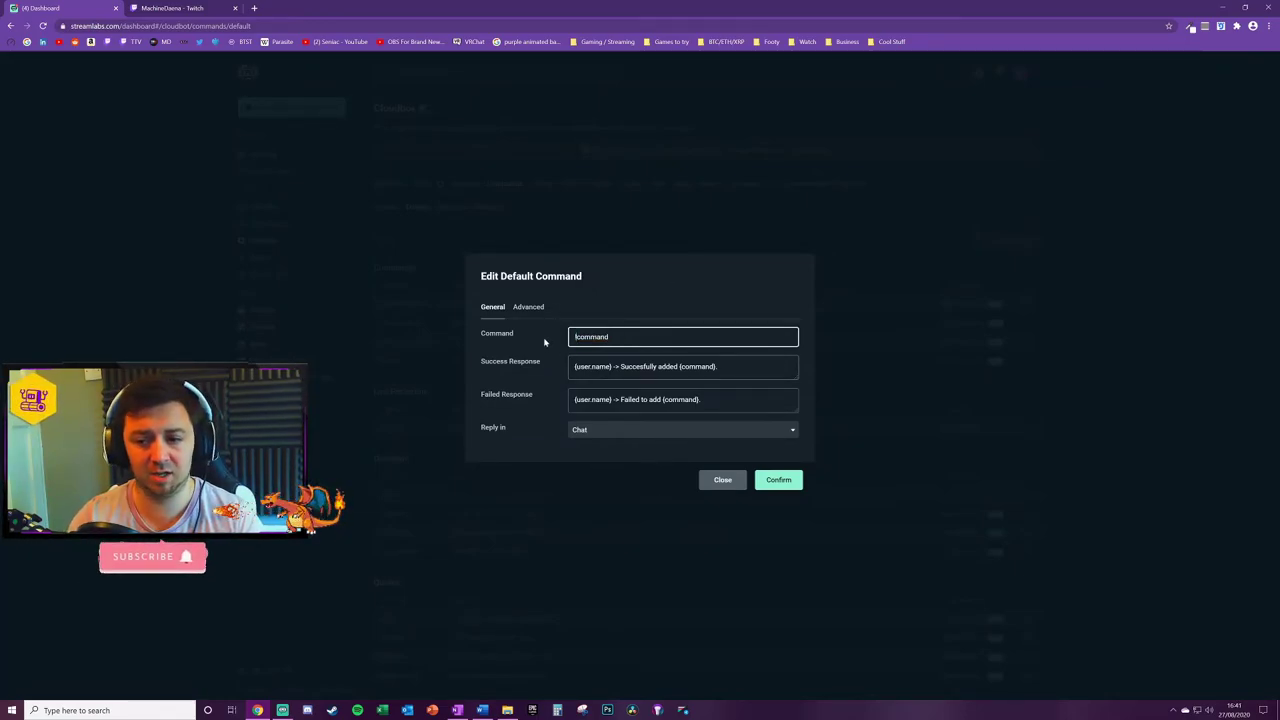
key(ctrl+z)
click(590, 340)
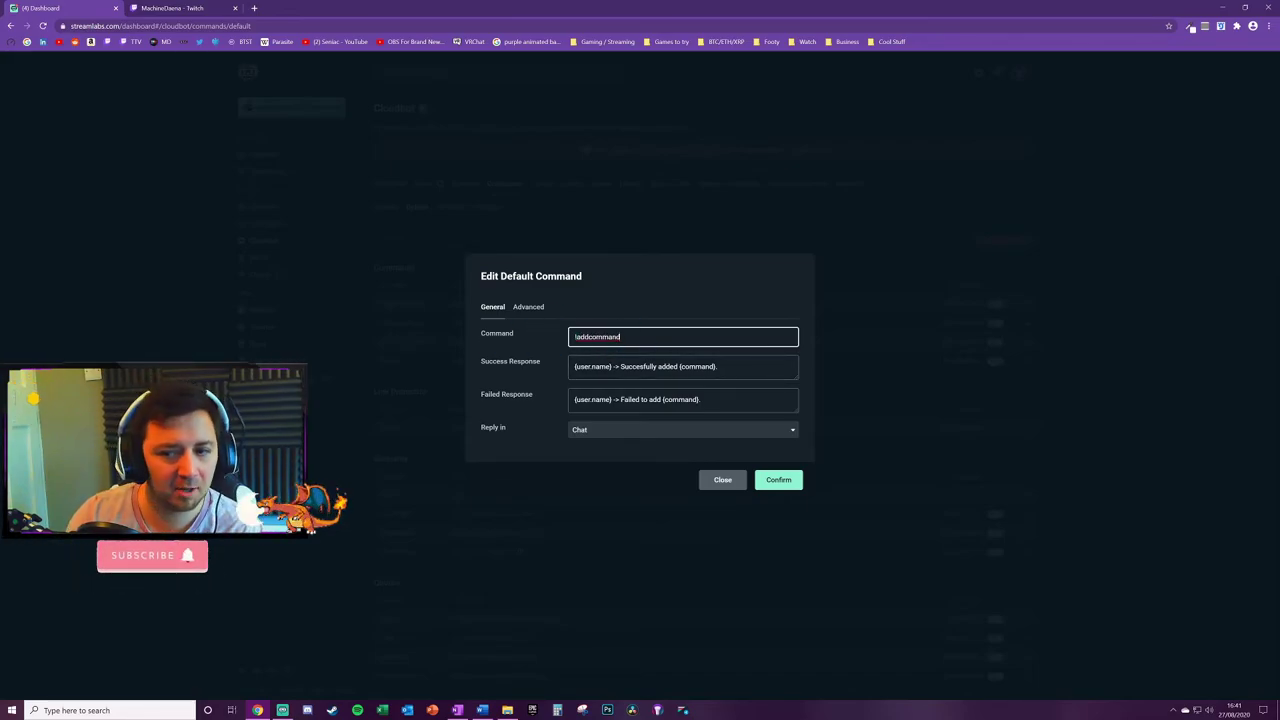
click(720, 480)
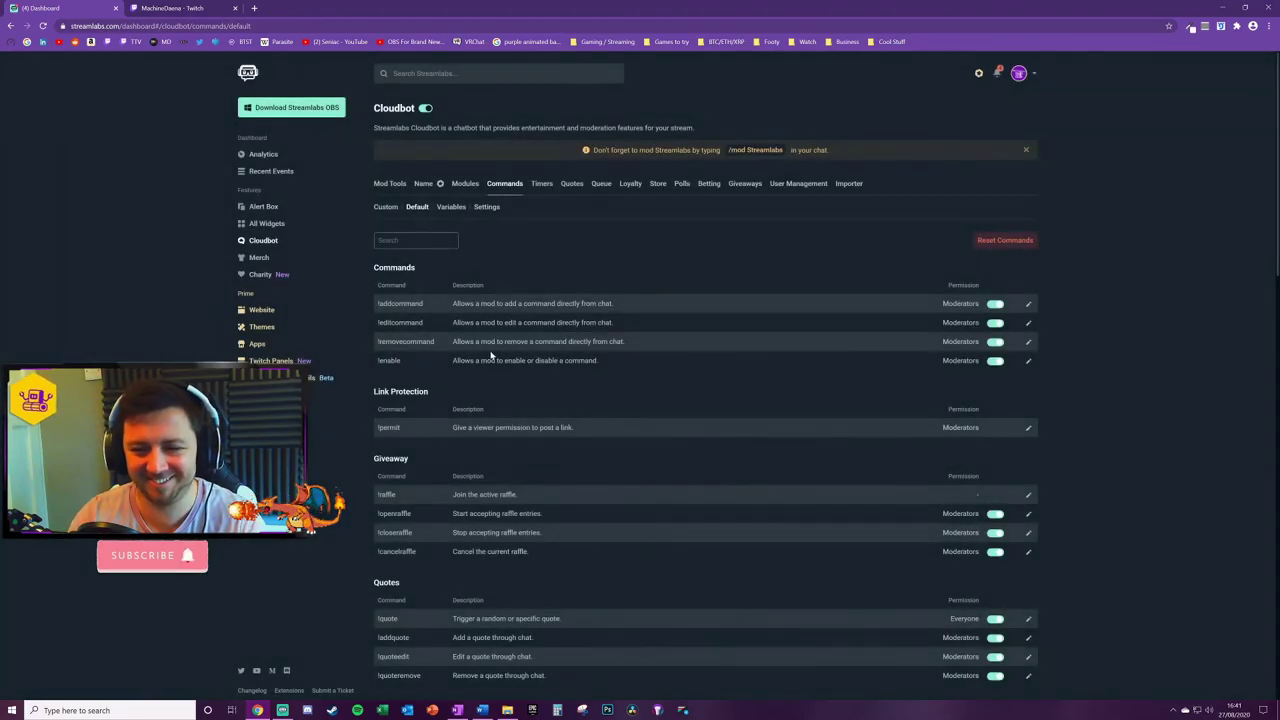
Step: Review the default Cloudbot commands from Quotes through Loyalty Store, including the !quote entry and its description
scroll(410, 395, down, 1)
scroll(410, 395, down, 1)
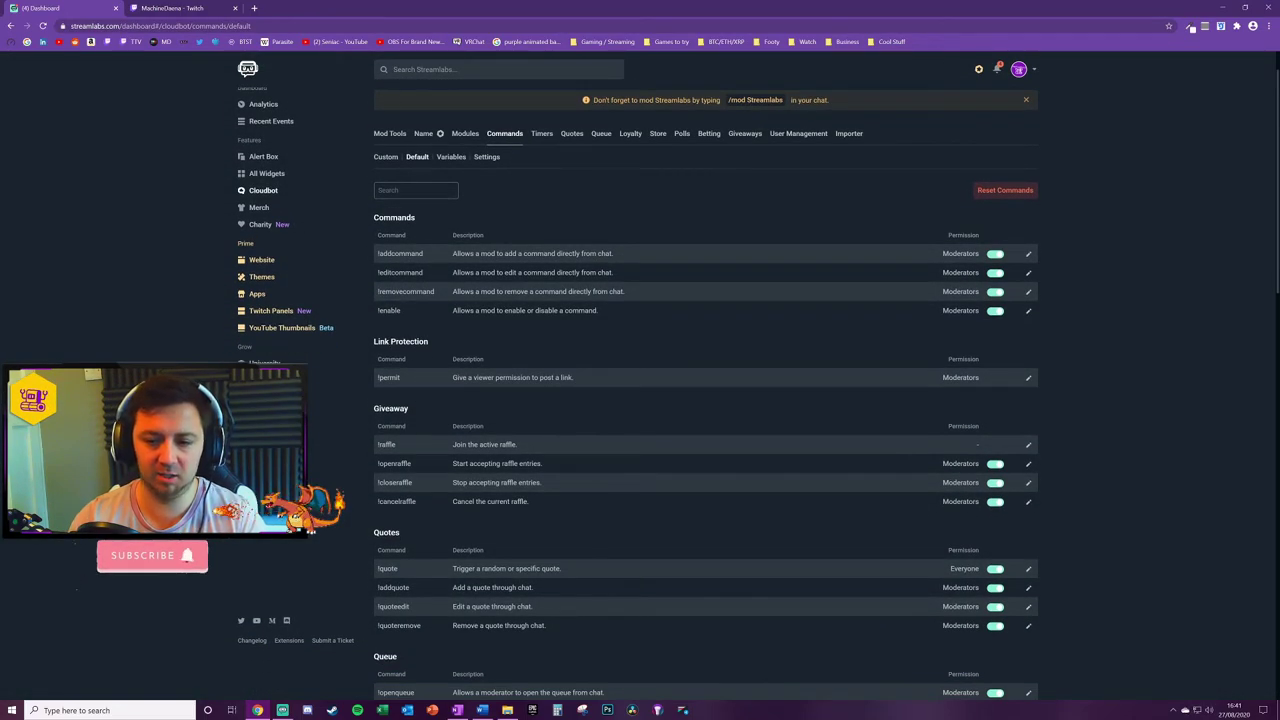
scroll(381, 342, down, 1)
scroll(410, 313, down, 3)
scroll(410, 313, down, 4)
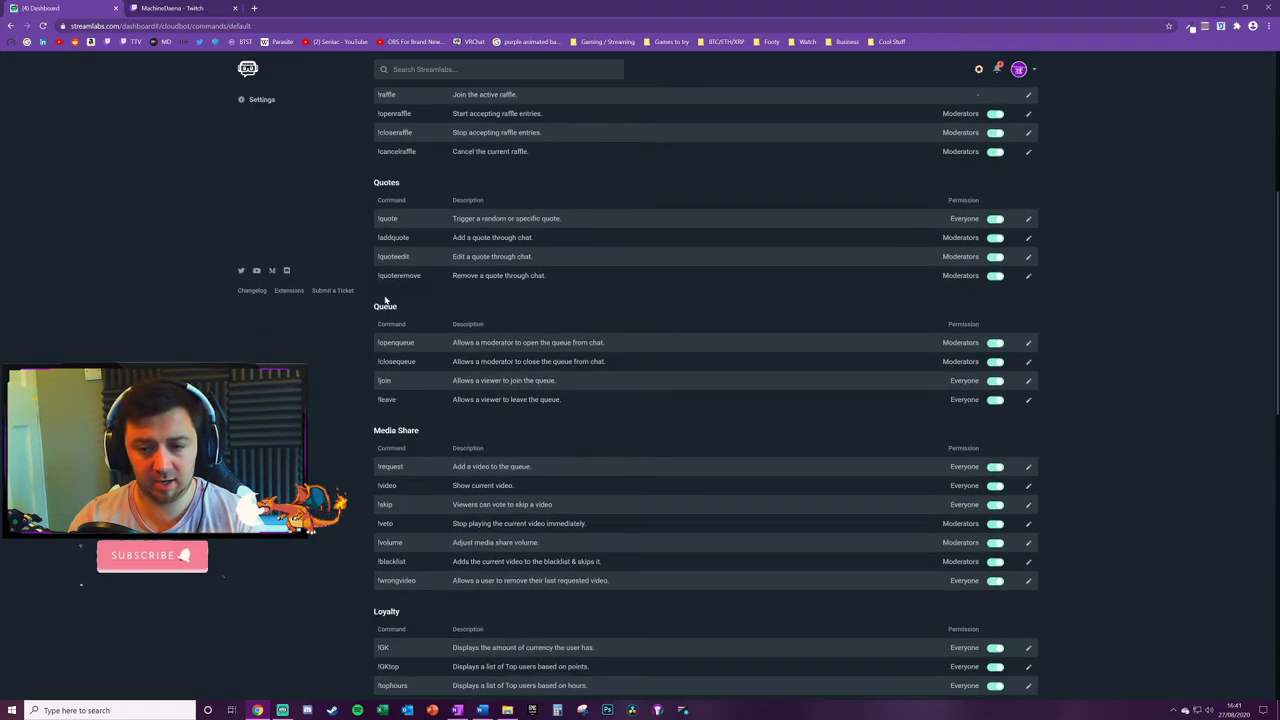
scroll(403, 306, down, 1)
drag(378, 169, 562, 170)
click(589, 174)
scroll(589, 210, down, 4)
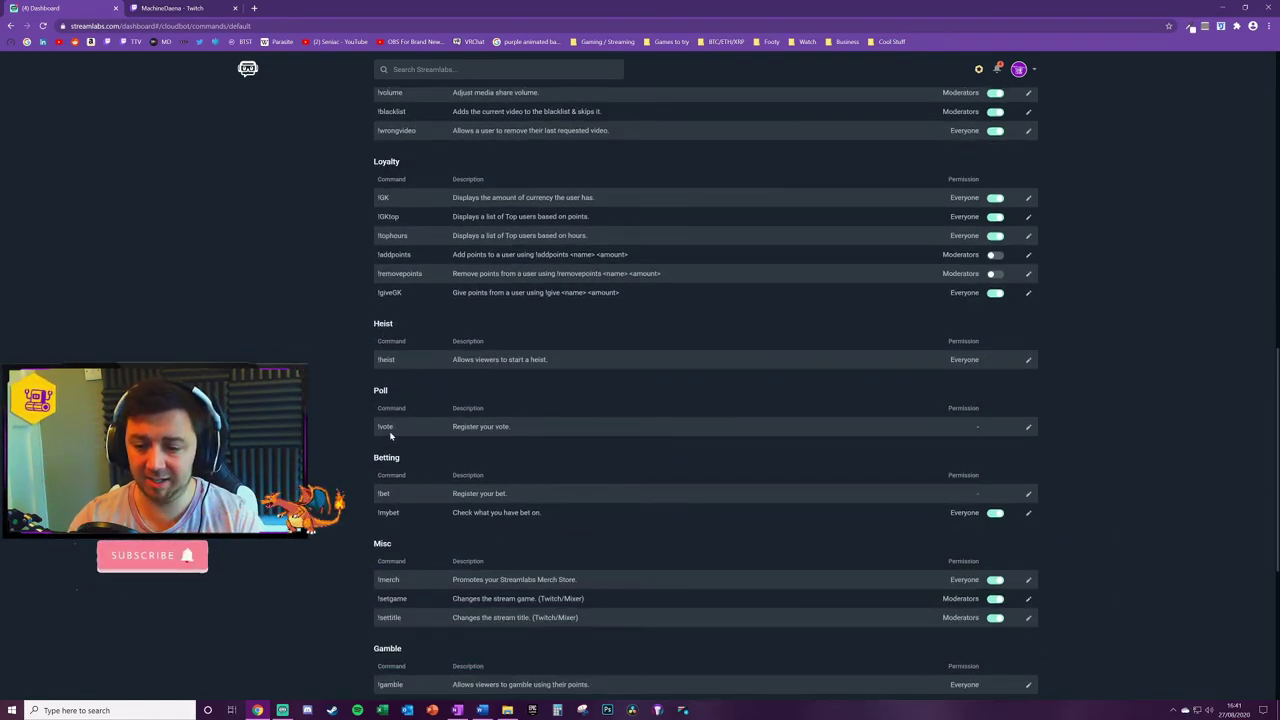
scroll(437, 437, down, 4)
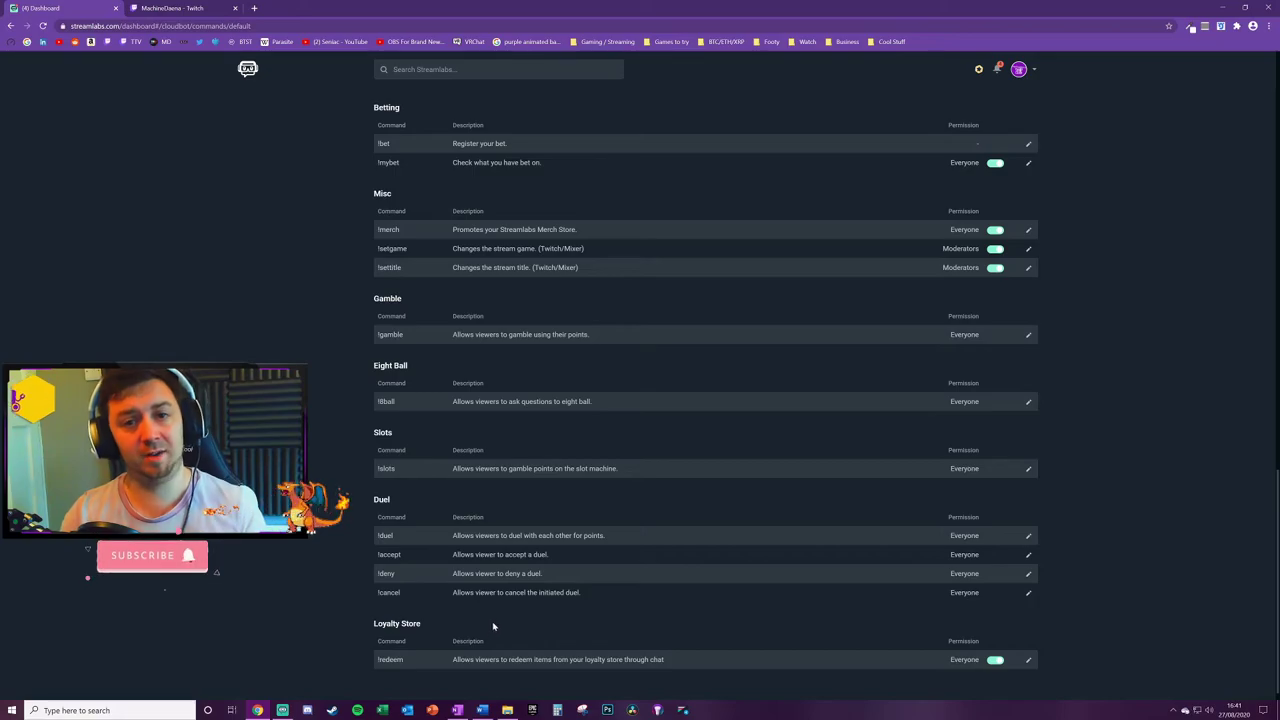
scroll(470, 440, up, 1)
scroll(466, 433, up, 6)
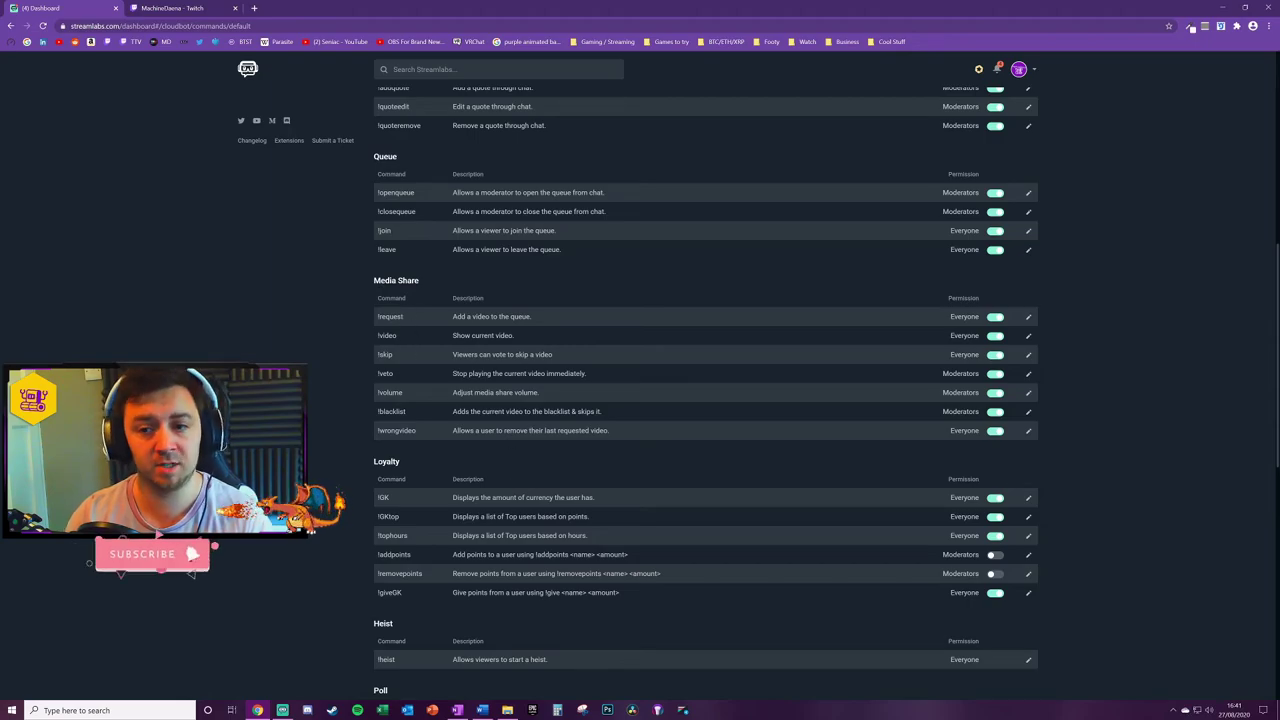
scroll(488, 447, up, 6)
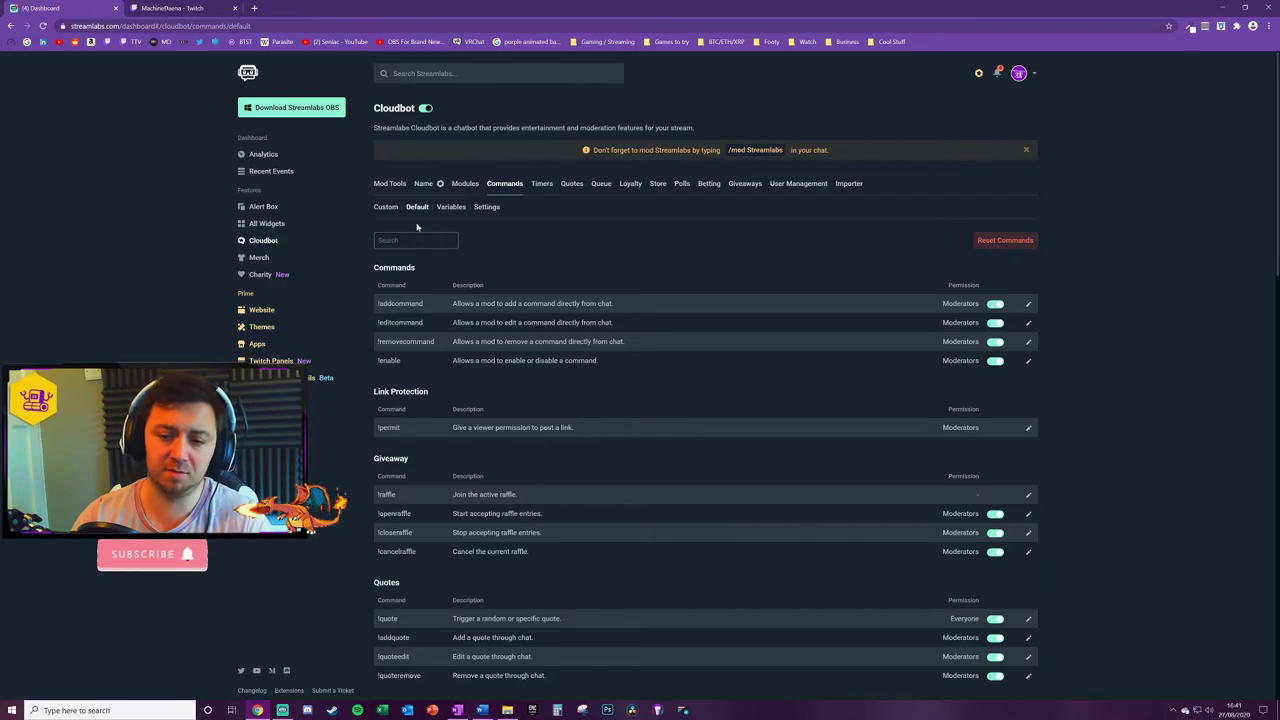
Step: Open the Cloudbot command variables and examine the usage and result examples for {channel.followers}
click(450, 207)
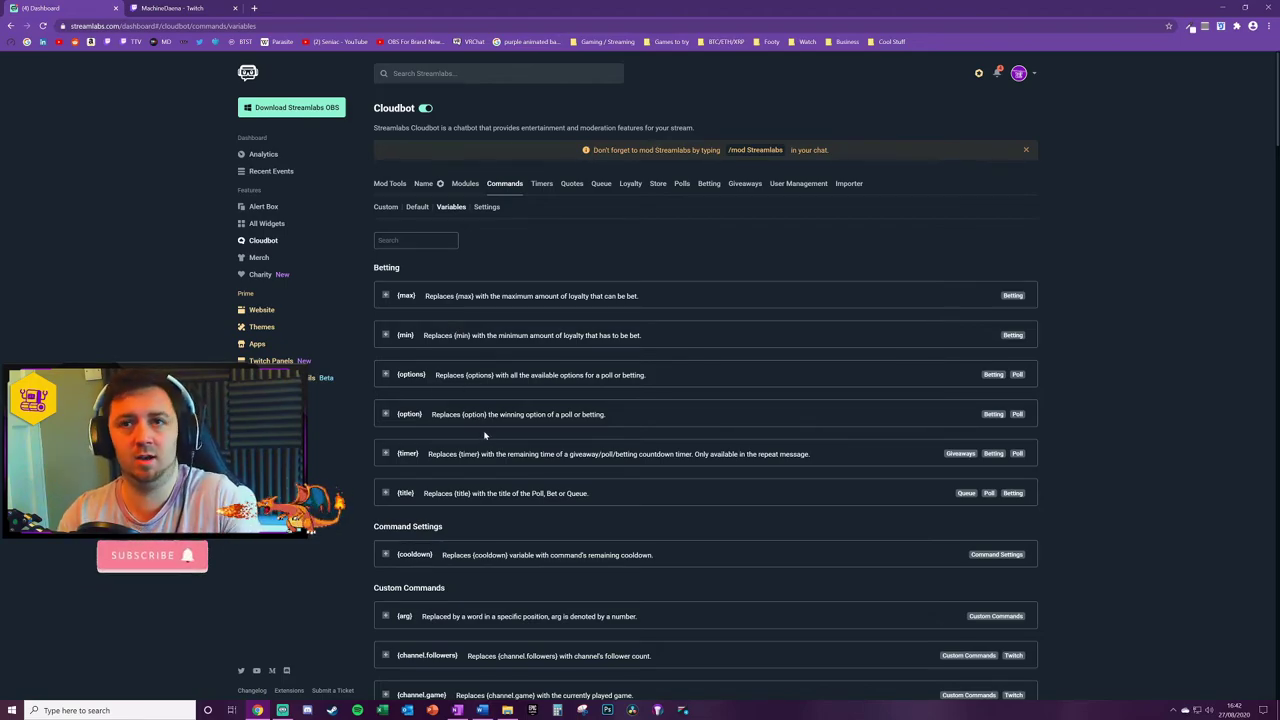
scroll(486, 435, down, 1)
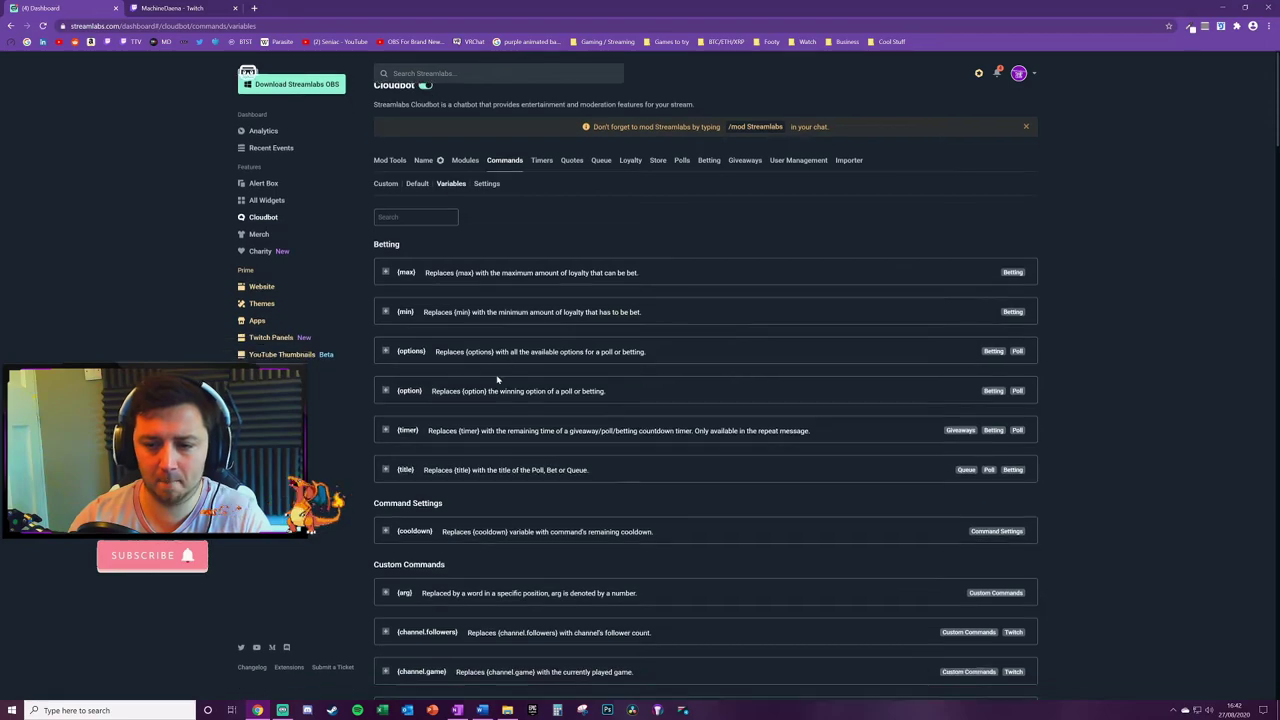
scroll(496, 382, down, 3)
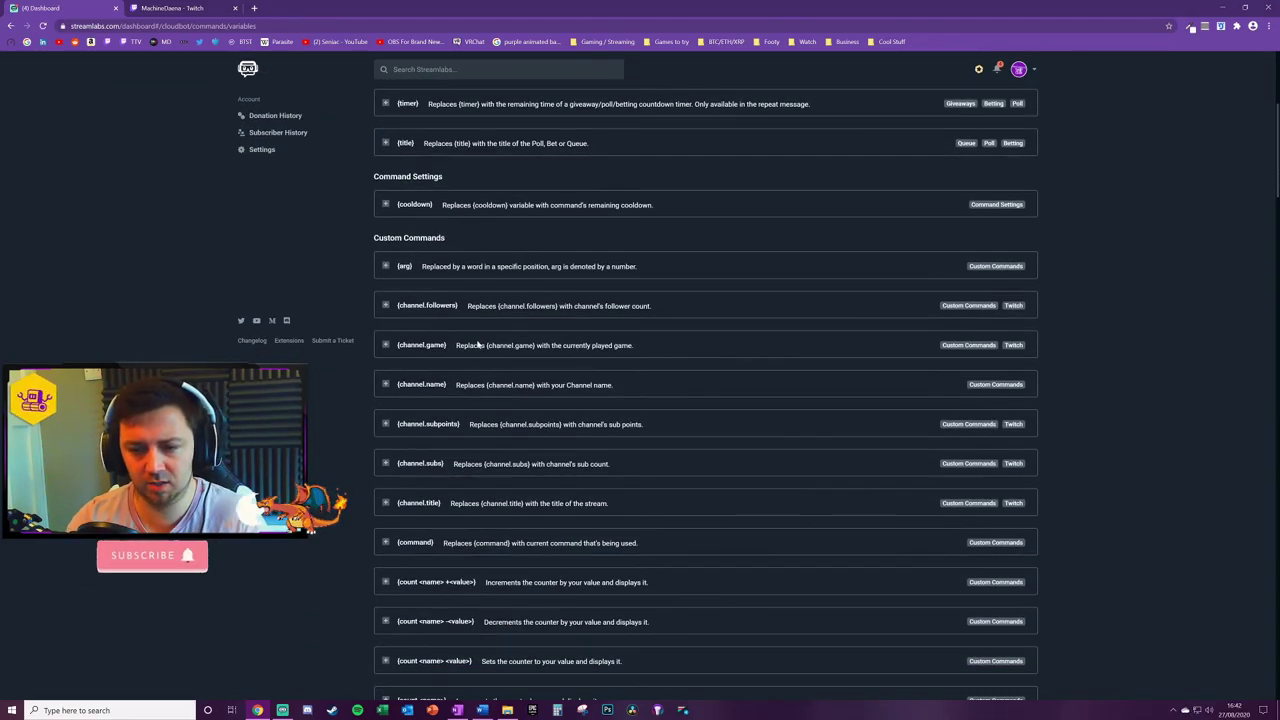
click(396, 311)
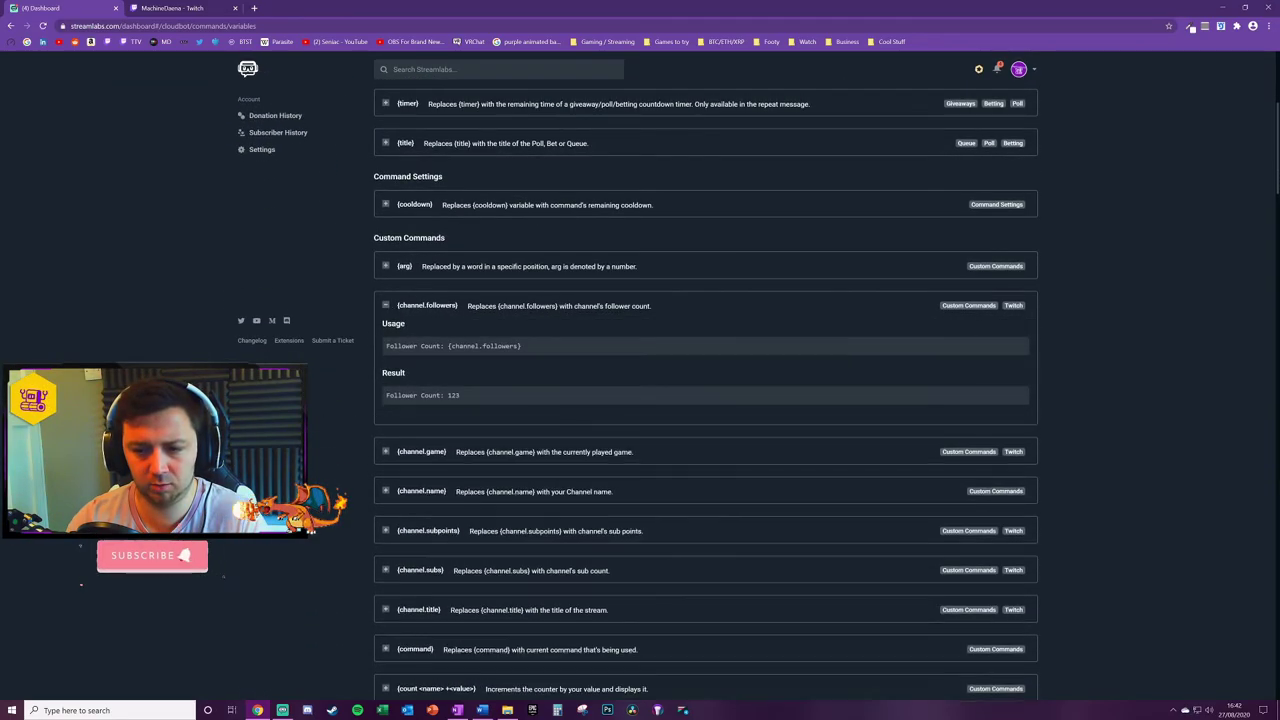
drag(462, 308, 399, 308)
click(430, 308)
click(527, 355)
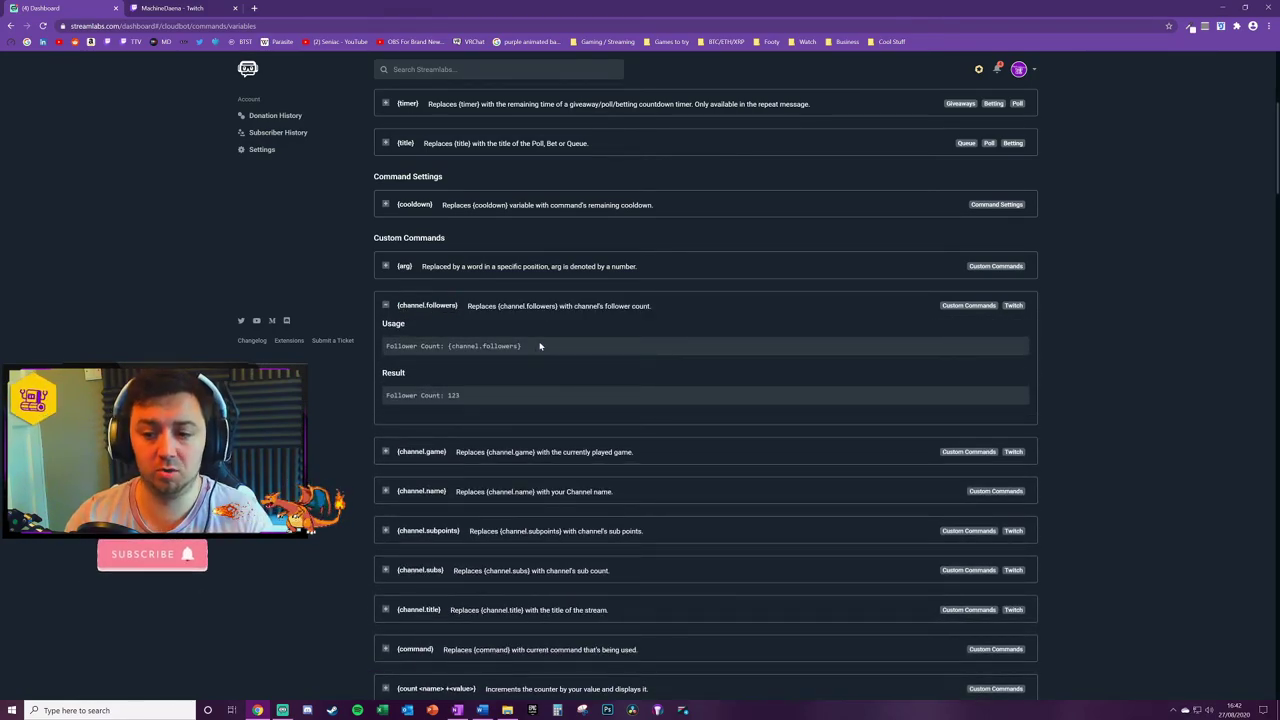
drag(549, 347, 384, 346)
click(437, 355)
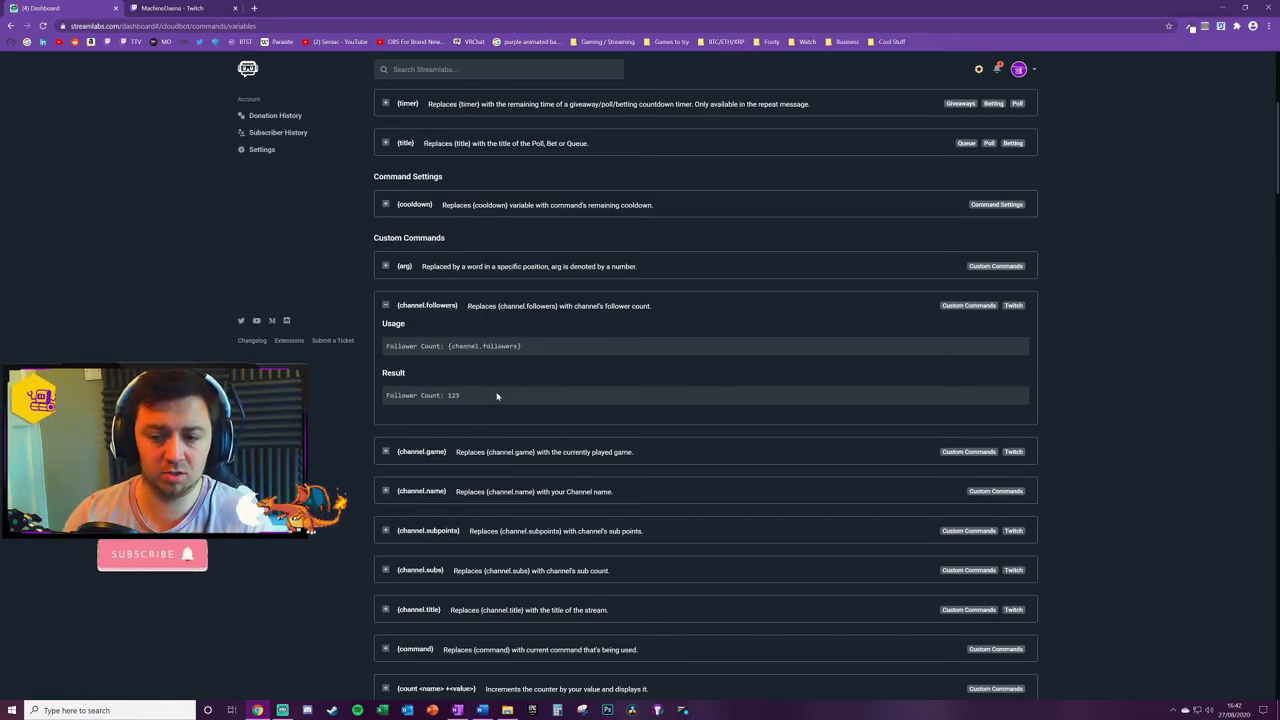
drag(496, 395, 377, 400)
click(316, 421)
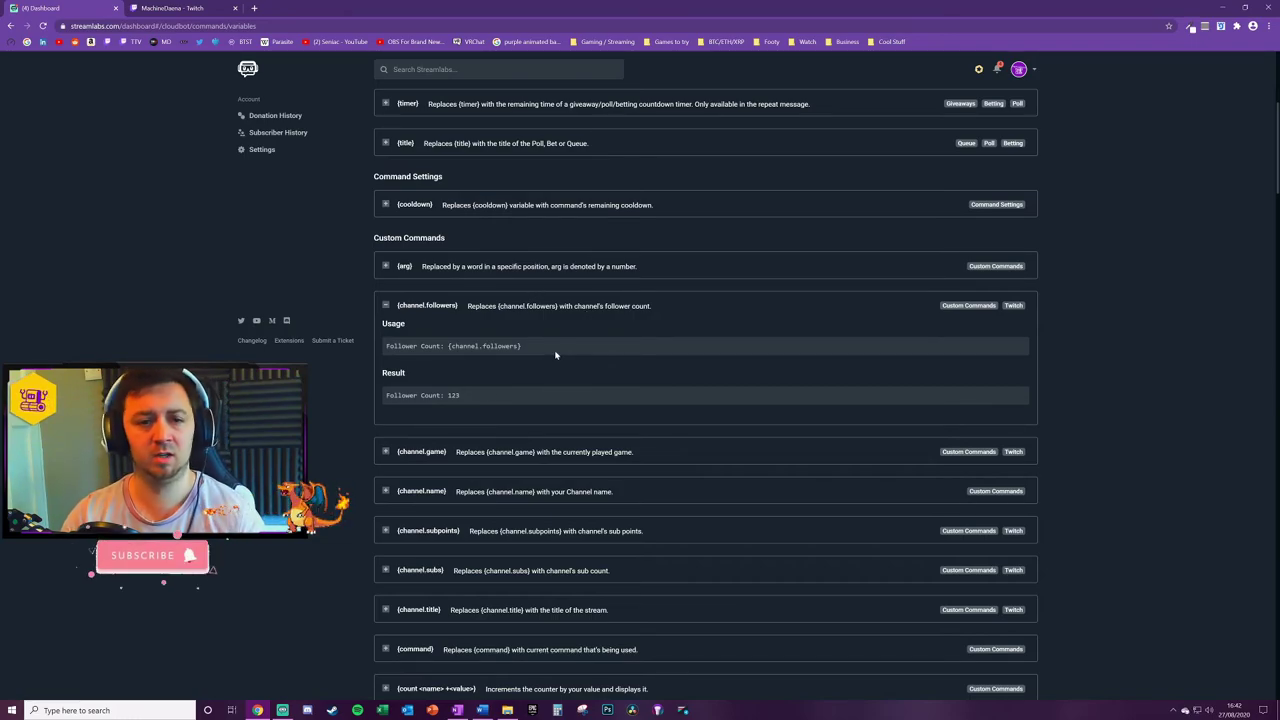
Step: Review the remaining variables as far as the Loyalty section and expand {loyalty.name} to examine its usage and result examples
scroll(590, 330, down, 1)
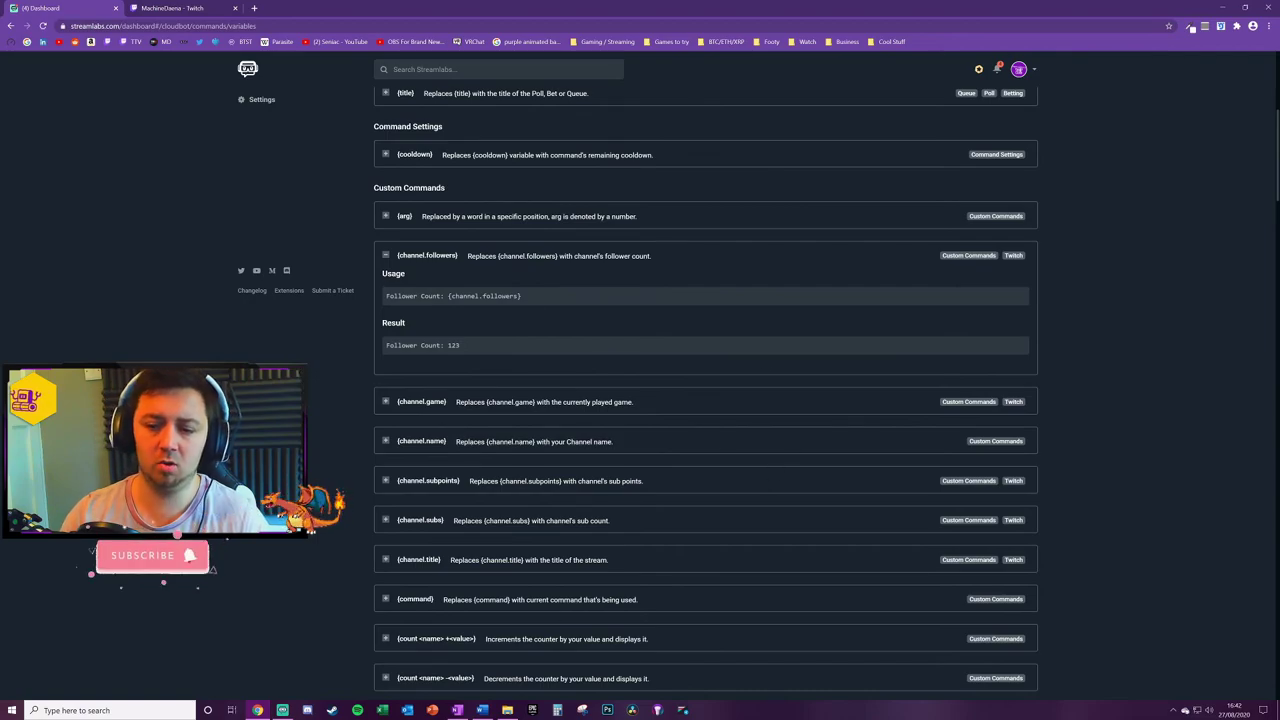
scroll(766, 309, down, 2)
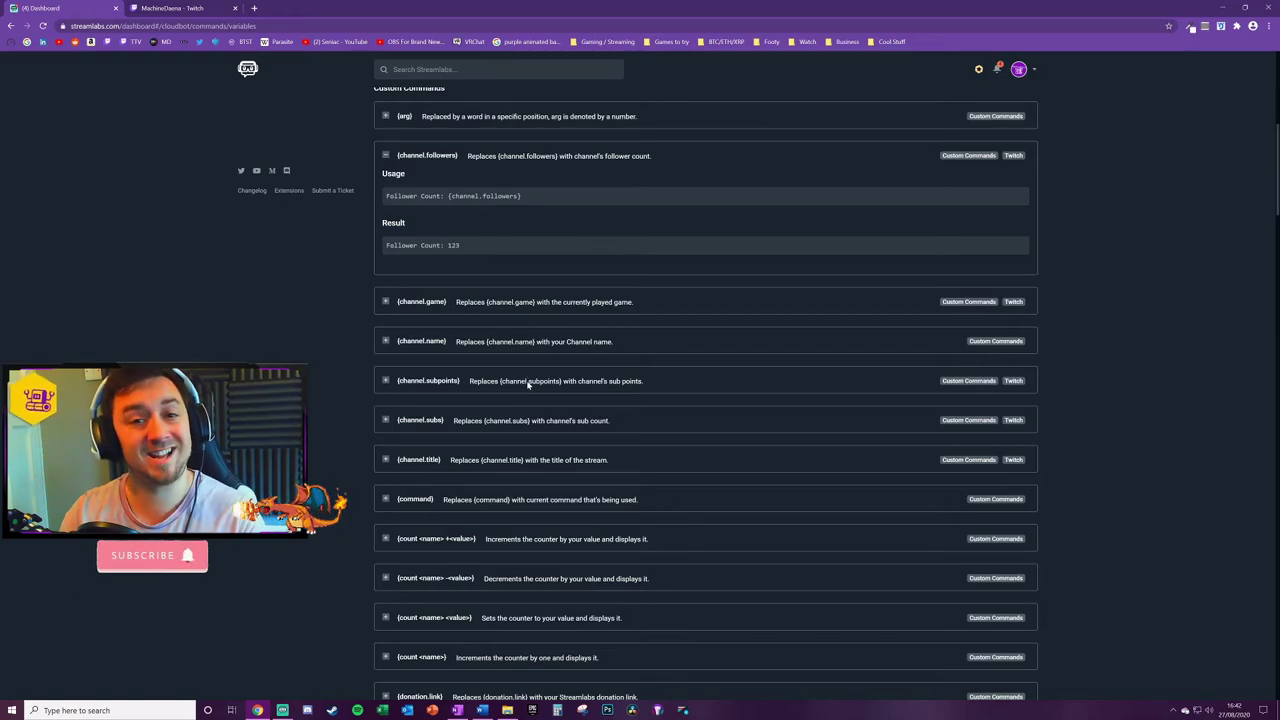
scroll(565, 369, down, 2)
scroll(485, 476, down, 10)
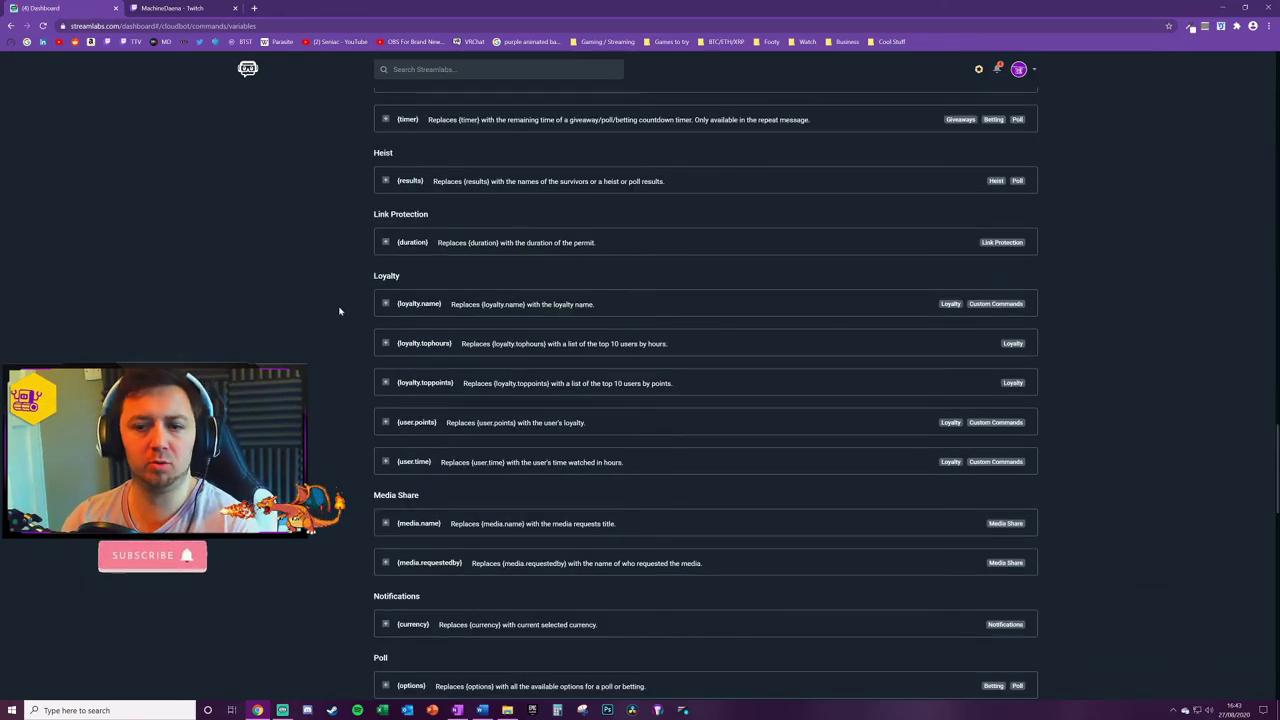
drag(380, 95, 399, 307)
click(405, 278)
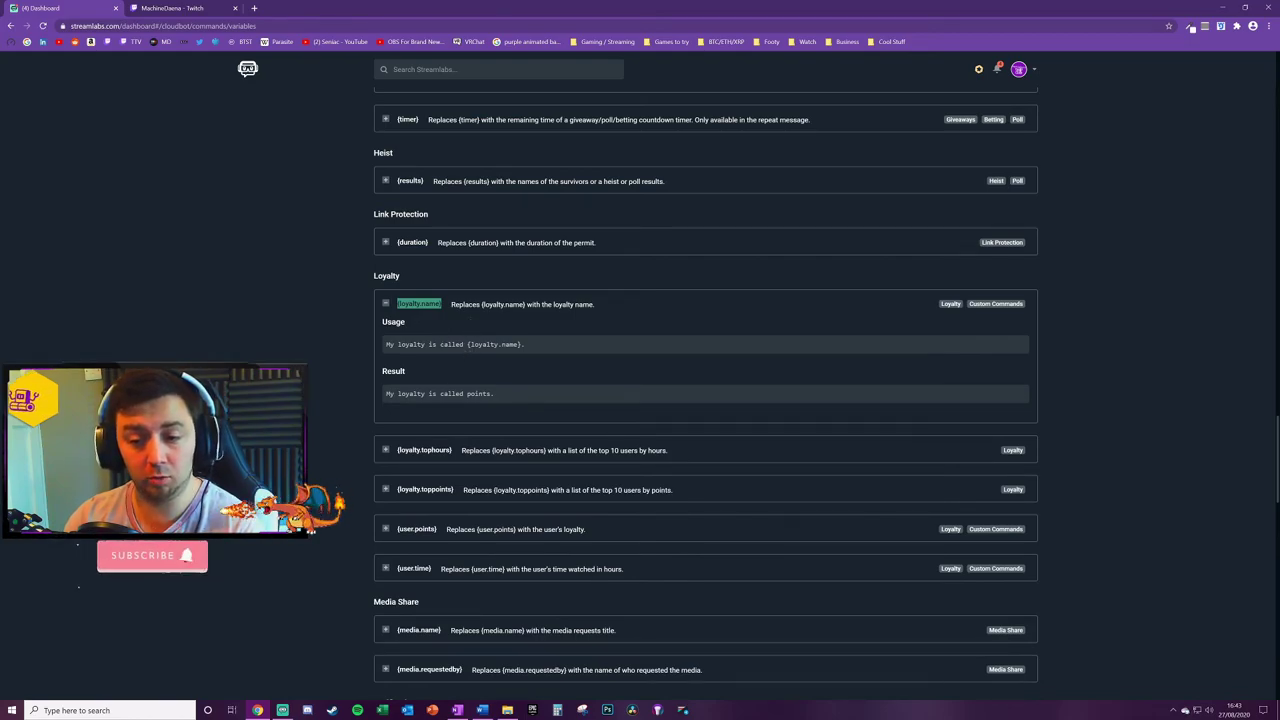
Step: Examine where {loyalty.name} sits in its usage example and read the remaining Loyalty variables through {user.time}
drag(465, 346, 520, 345)
click(531, 385)
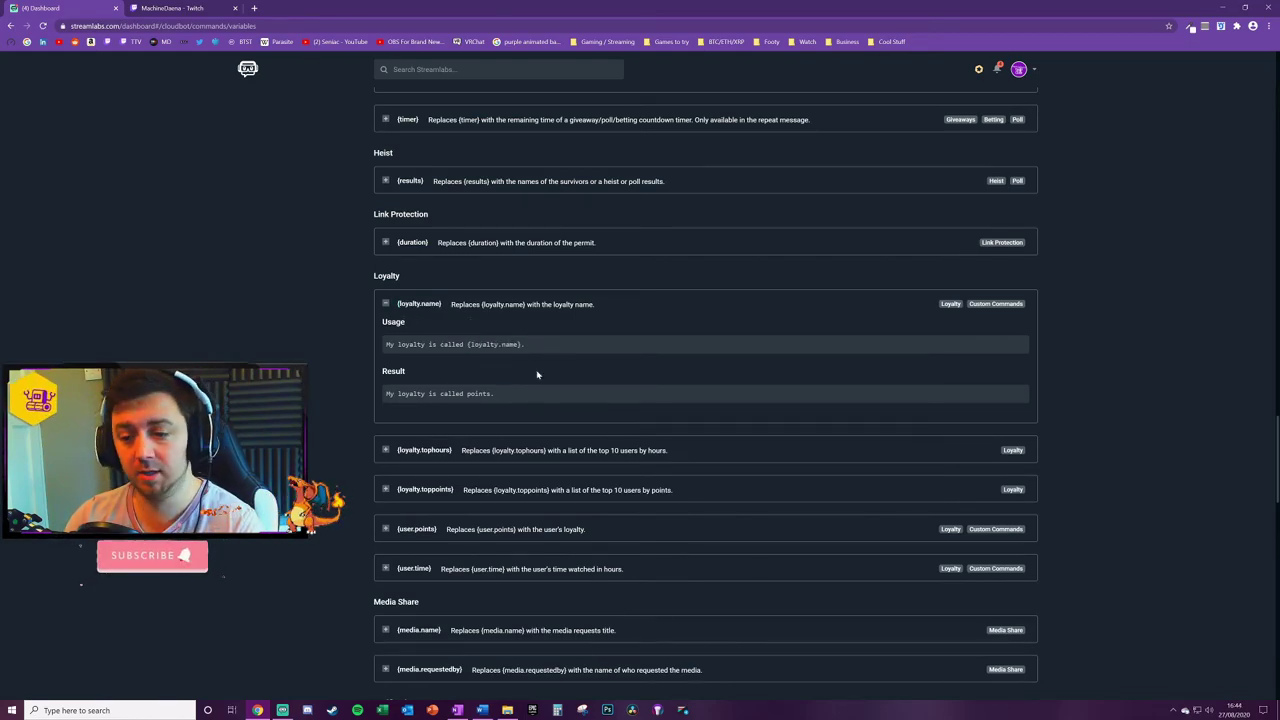
drag(466, 345, 516, 345)
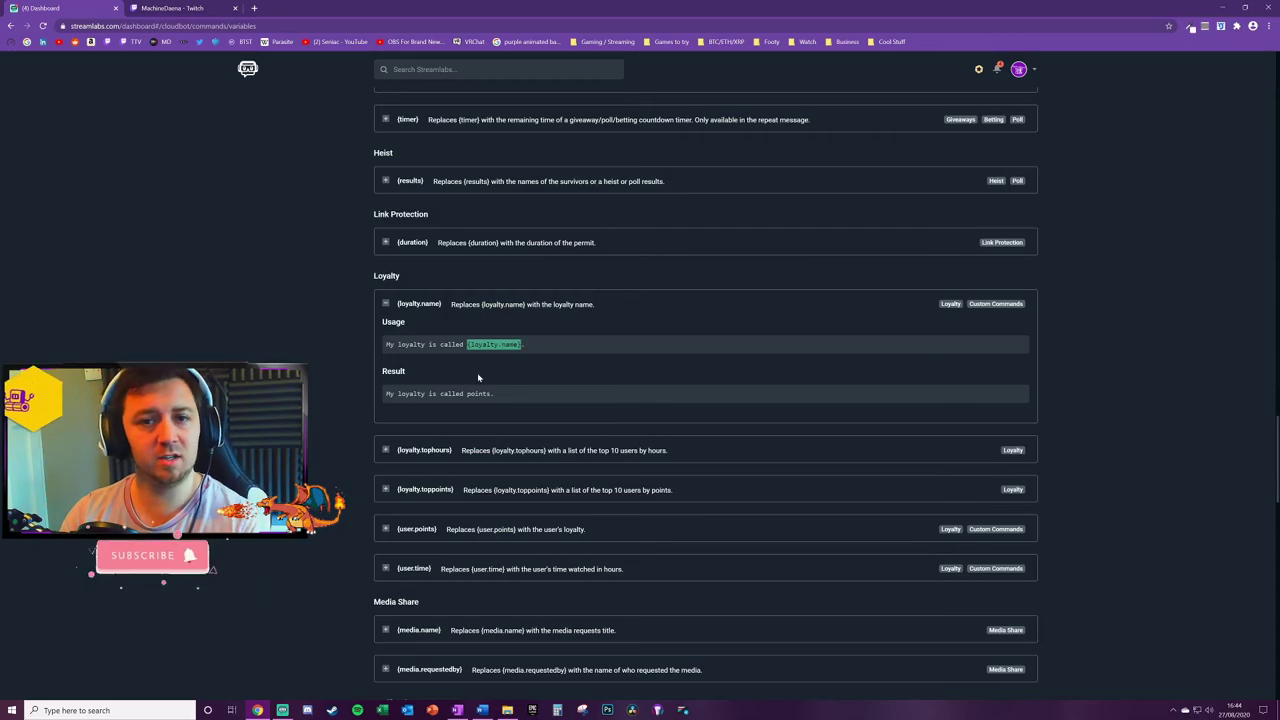
scroll(358, 450, down, 1)
scroll(358, 450, down, 1)
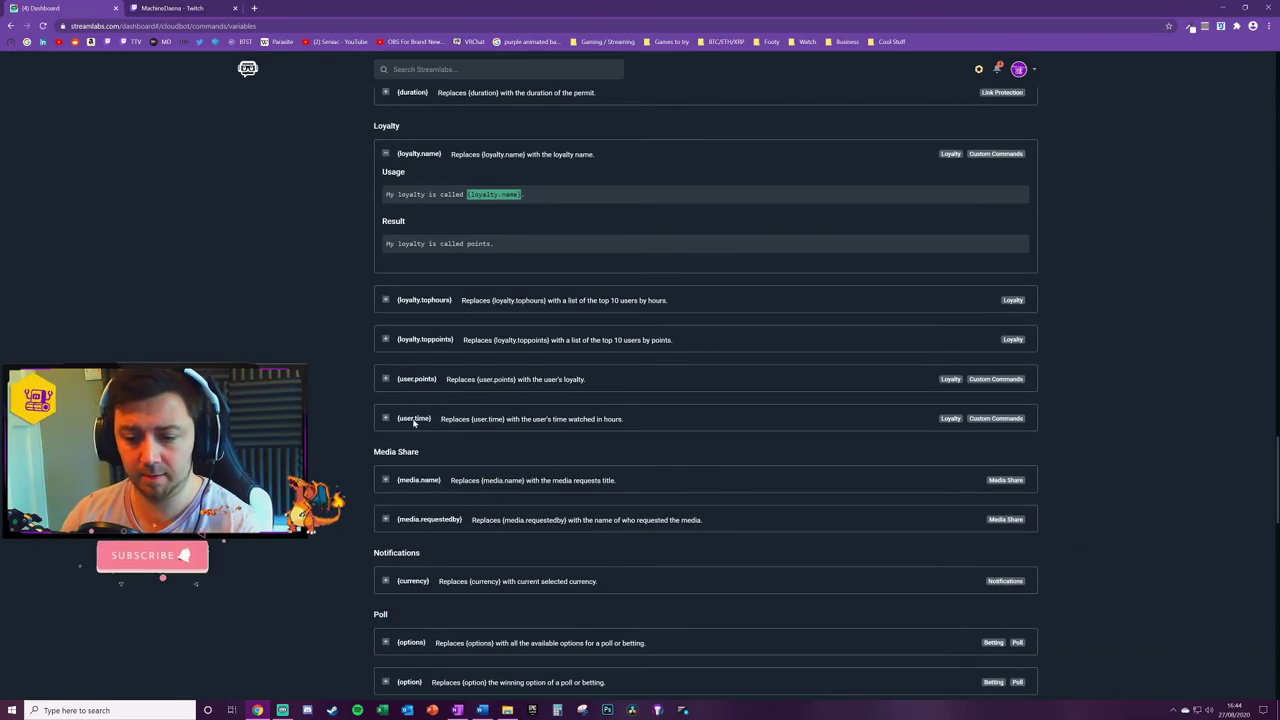
Step: Open the Cloudbot command settings and examine the wording of the Cost Message, including its {command} variable
scroll(418, 420, up, 5)
click(489, 207)
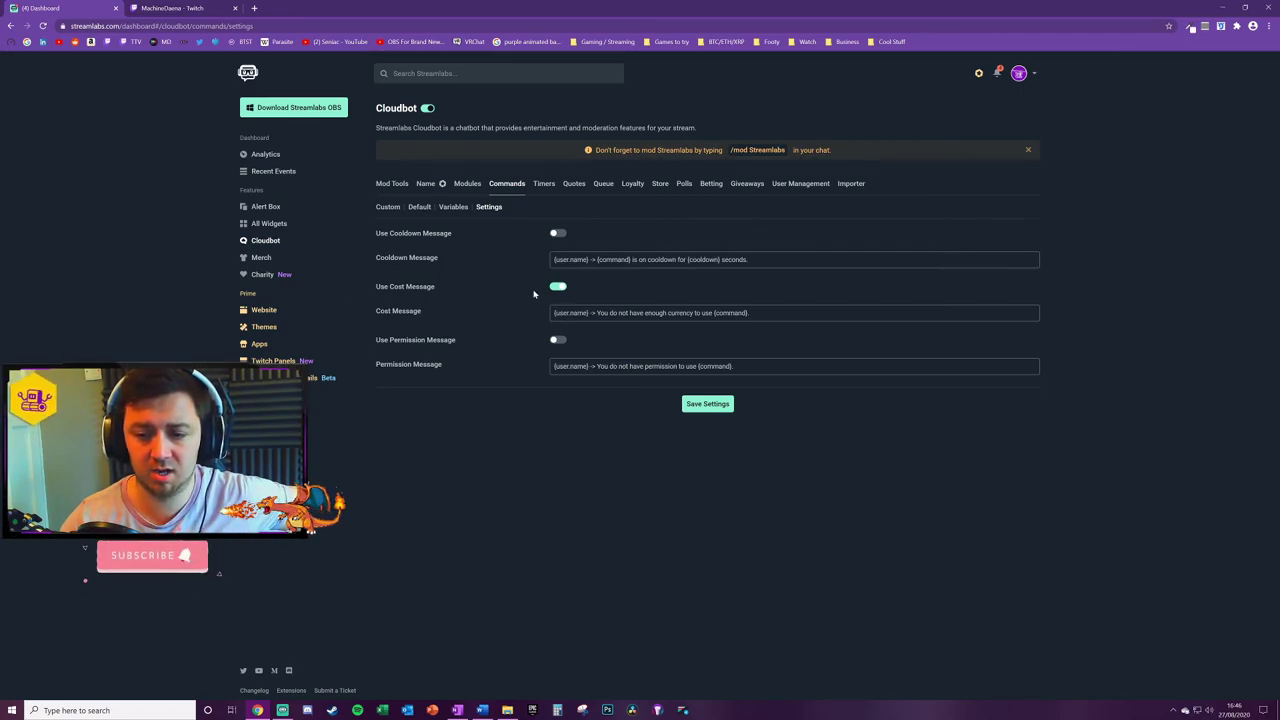
drag(554, 313, 714, 313)
click(749, 313)
click(716, 313)
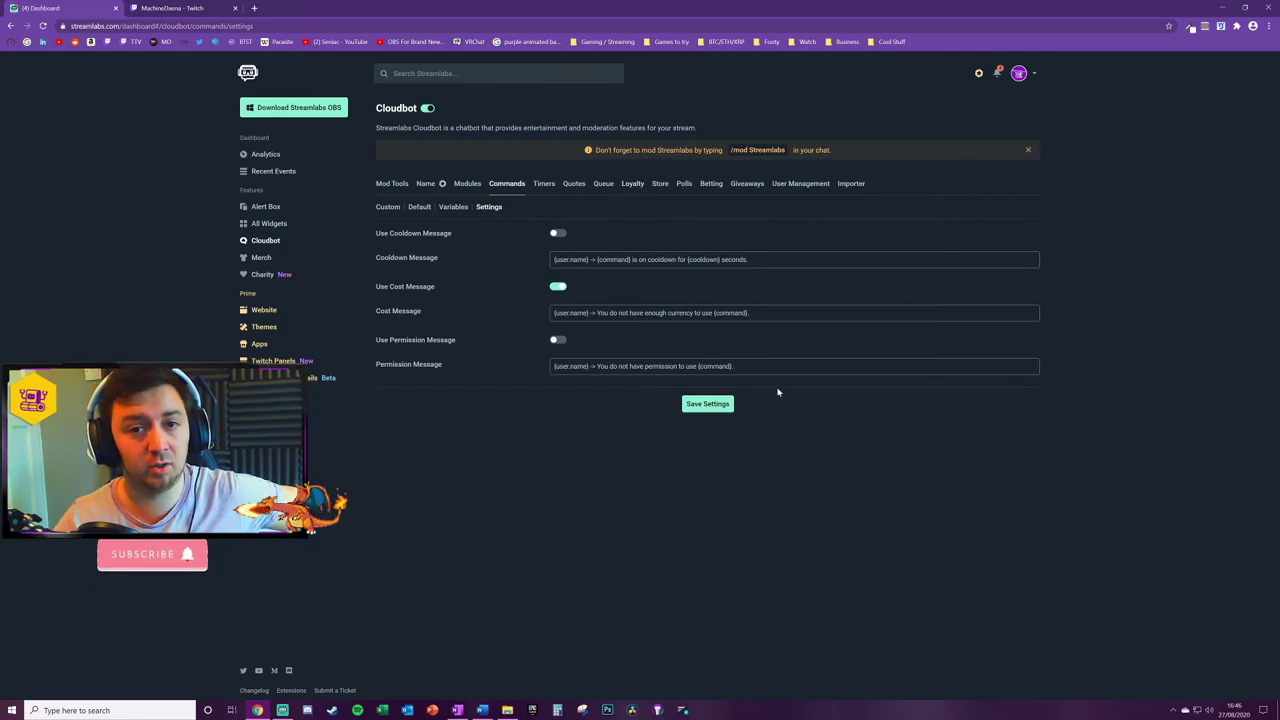
click(749, 313)
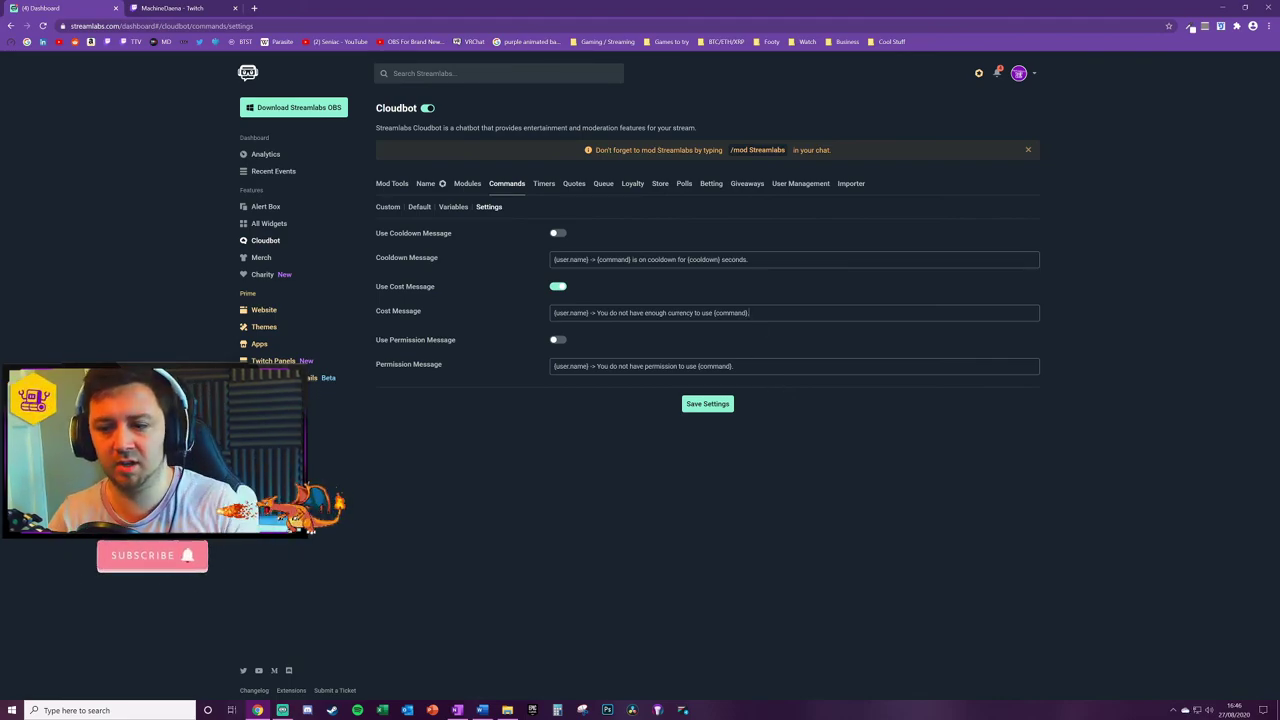
click(760, 313)
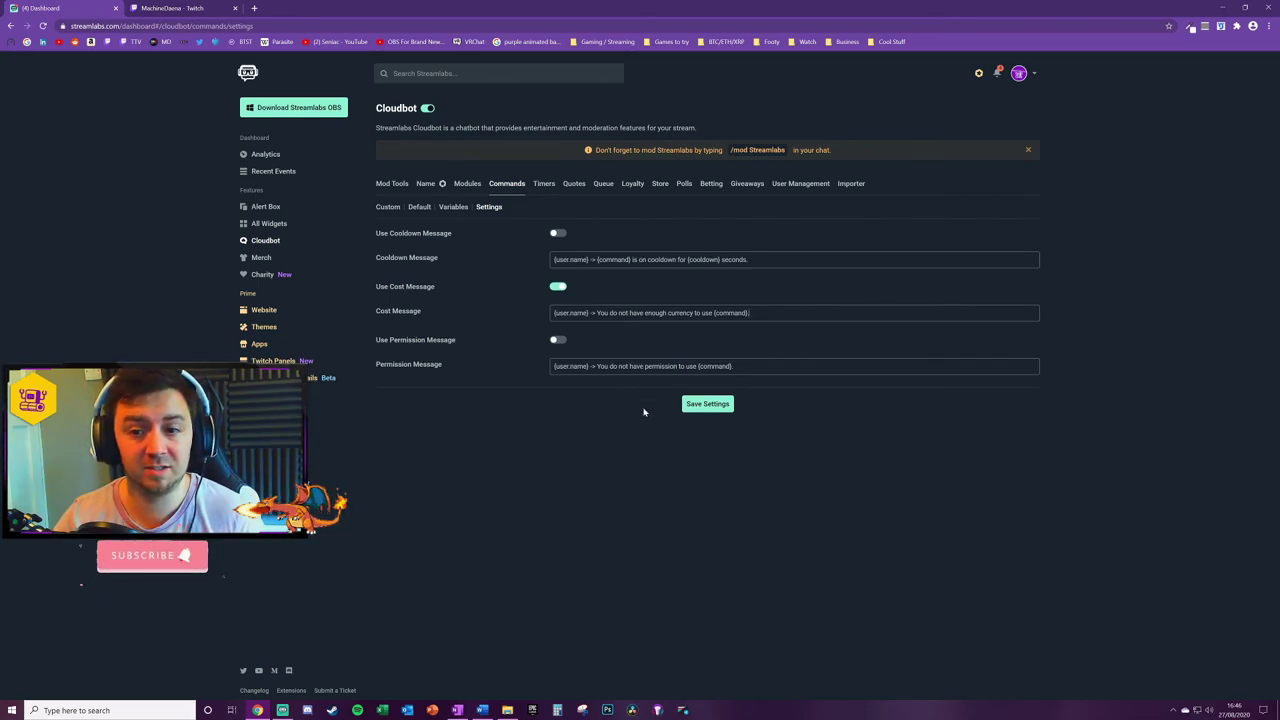
Step: Review the Permission Message and Cooldown Message texts in the command settings without editing them
drag(734, 366, 569, 366)
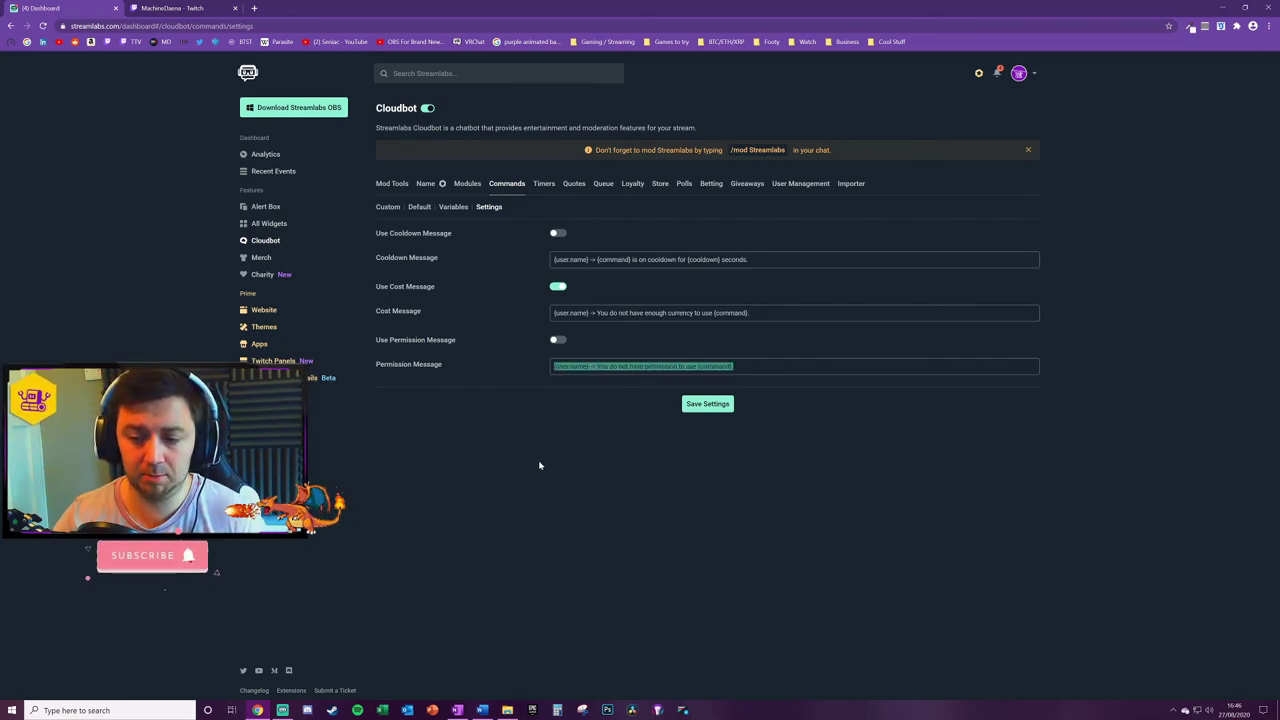
click(616, 401)
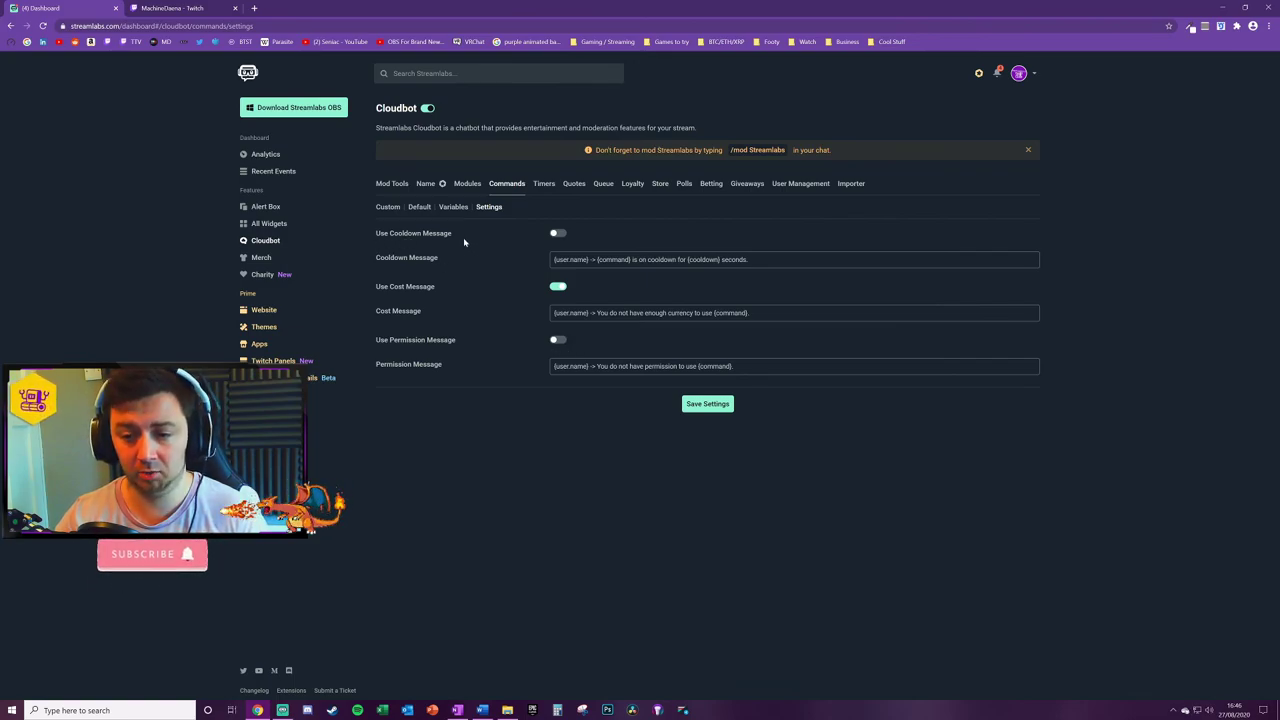
drag(748, 259, 469, 243)
click(482, 268)
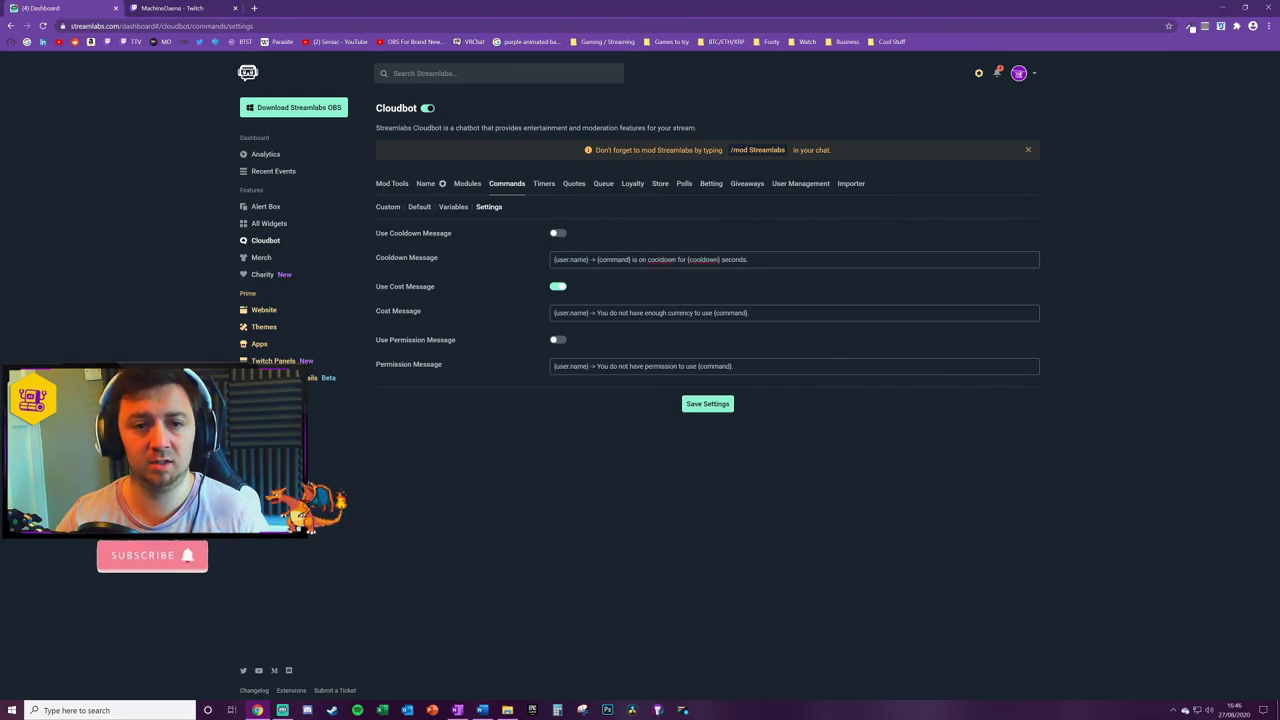